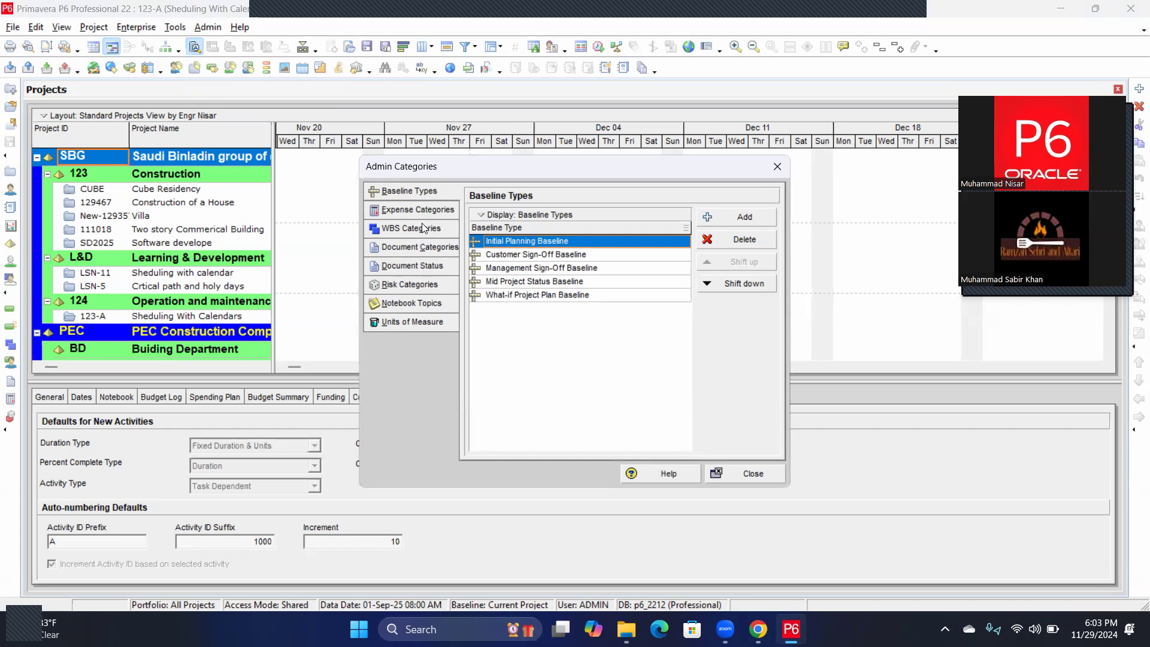
Switch Admin Categories to the Document Status codes list, Not Started through Rejected.
click(414, 264)
click(593, 351)
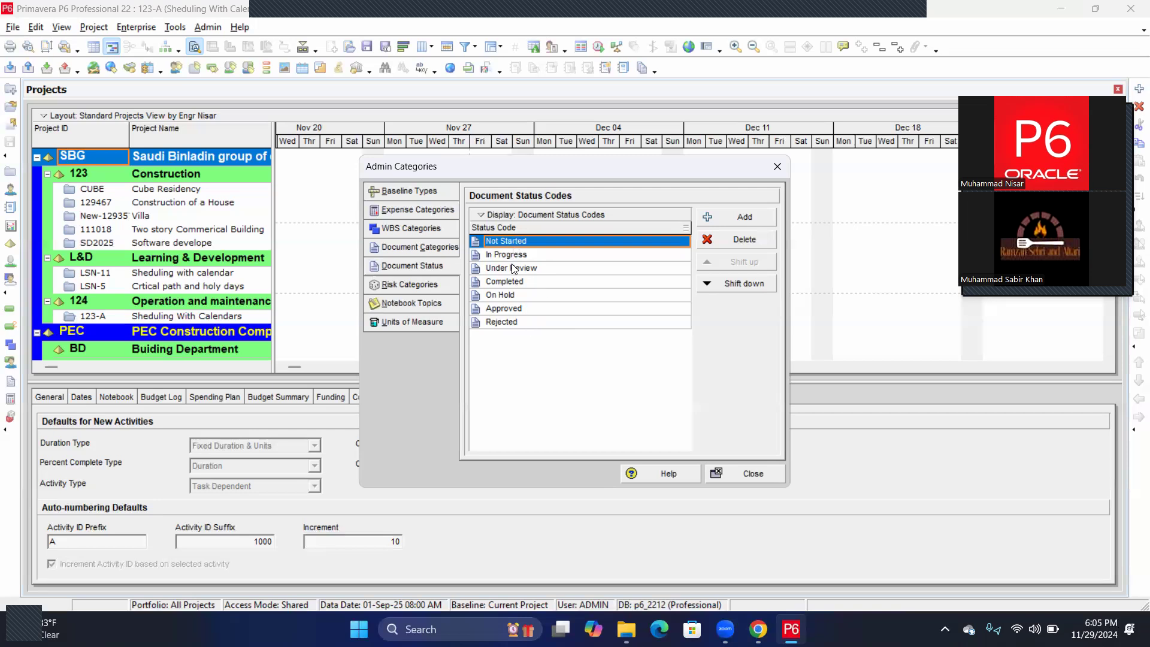
Add a trial document status code, delete it again, and close Admin Categories.
click(729, 218)
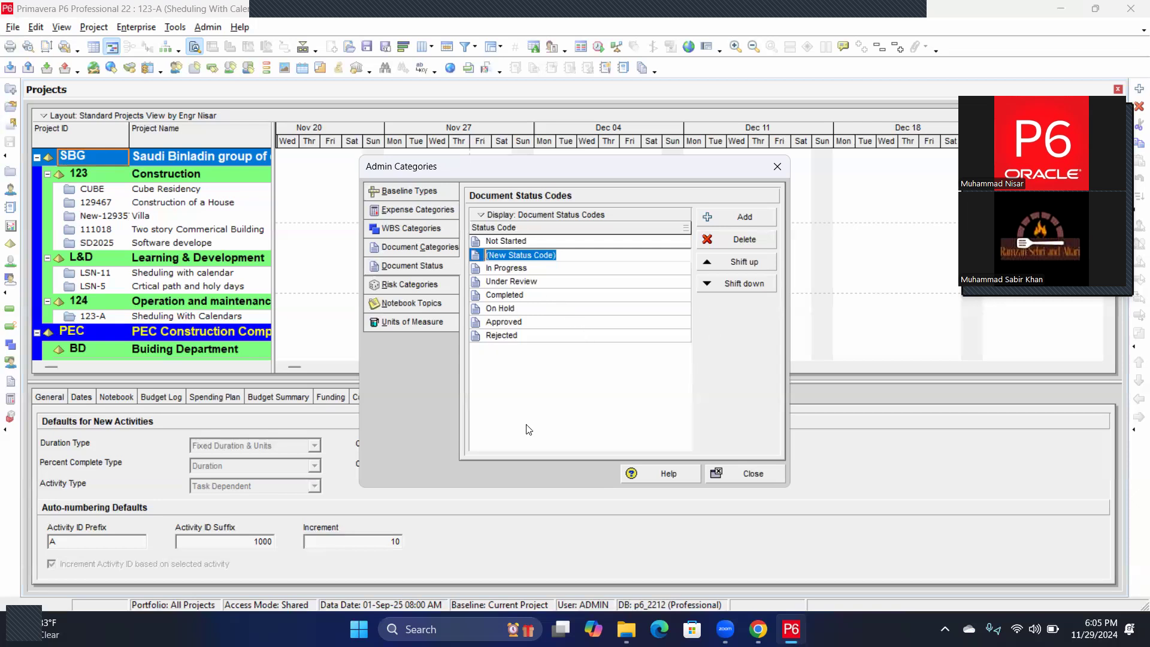
click(734, 241)
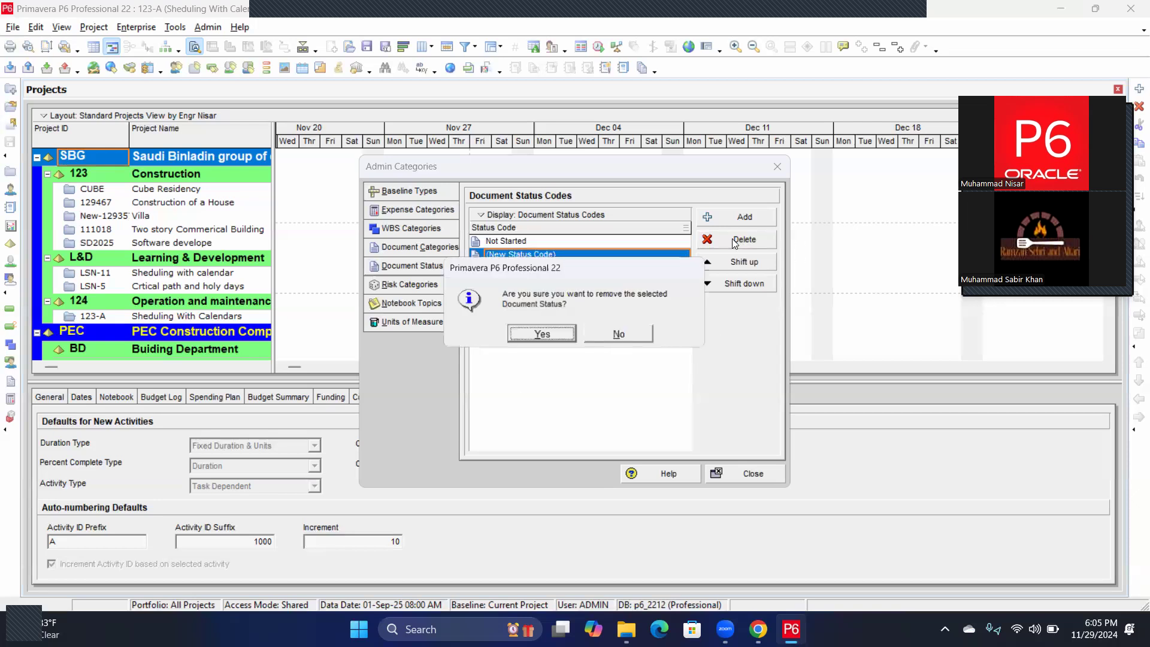
click(551, 337)
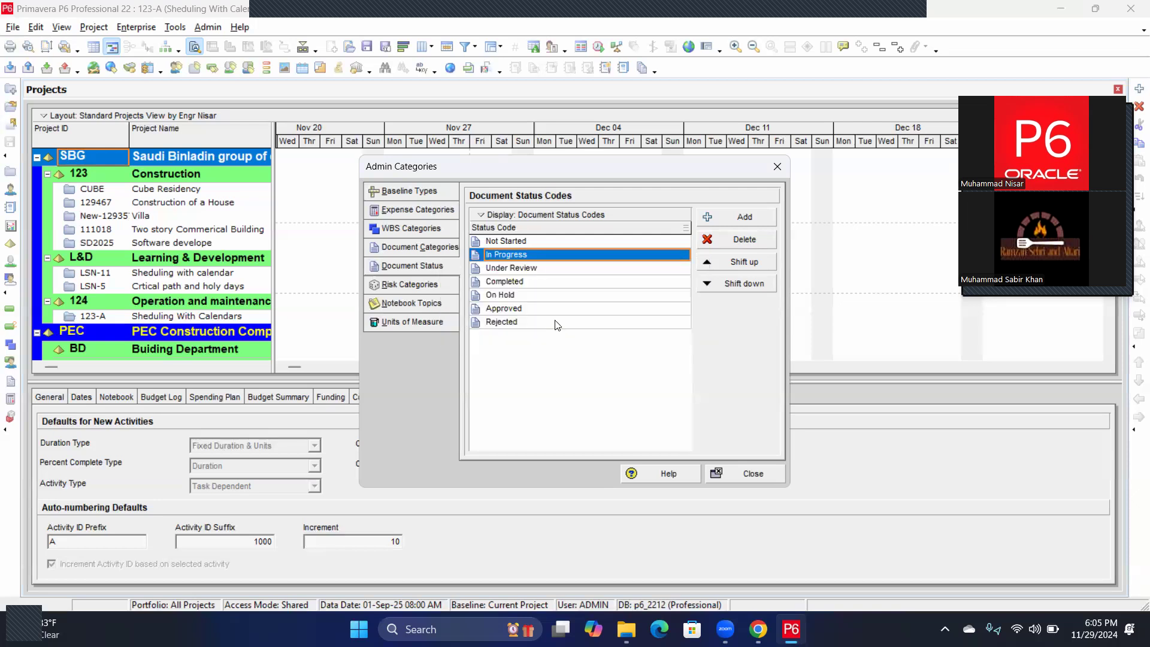
click(754, 473)
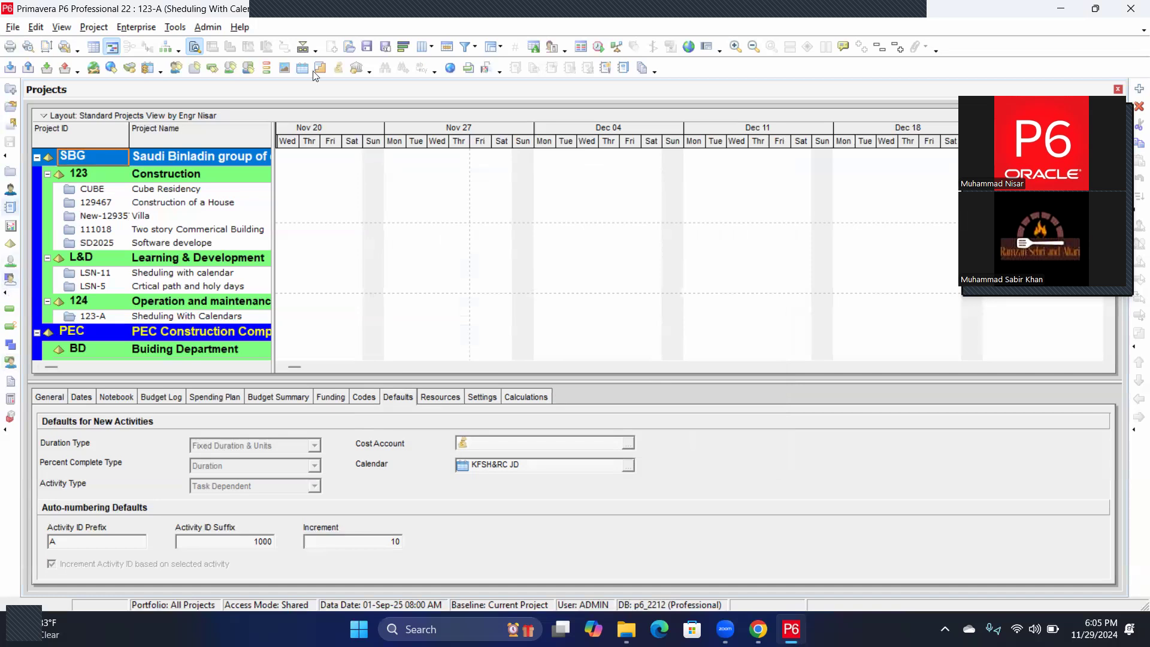
Review the User Preferences, close them, and bring up the Admin menu.
click(552, 46)
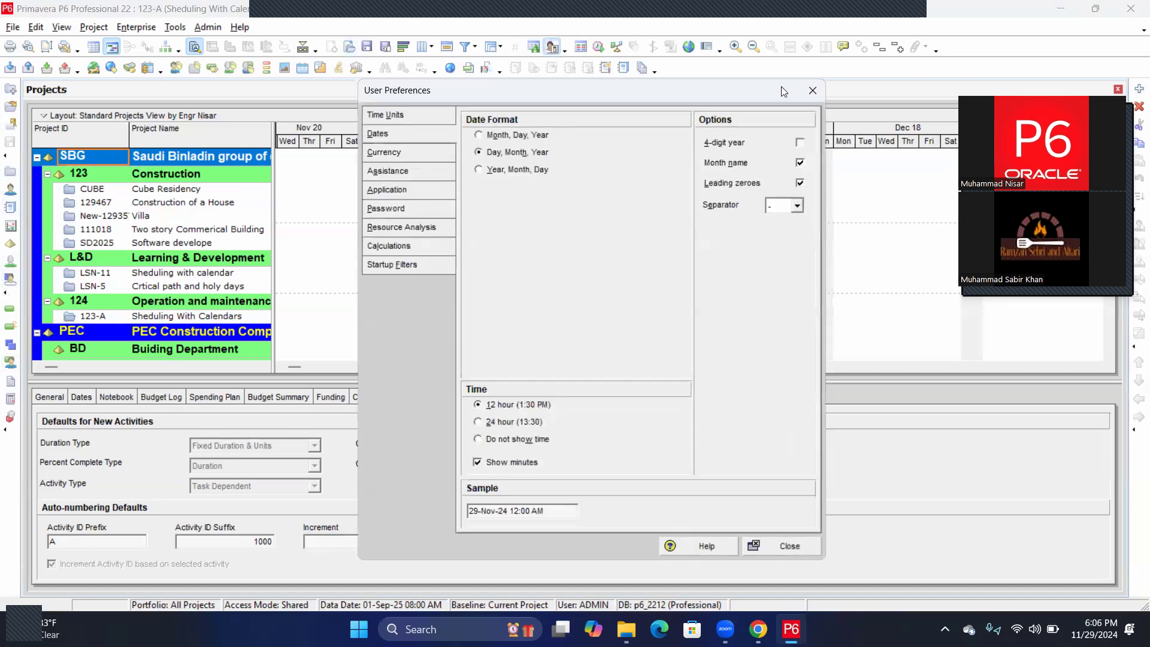
click(811, 92)
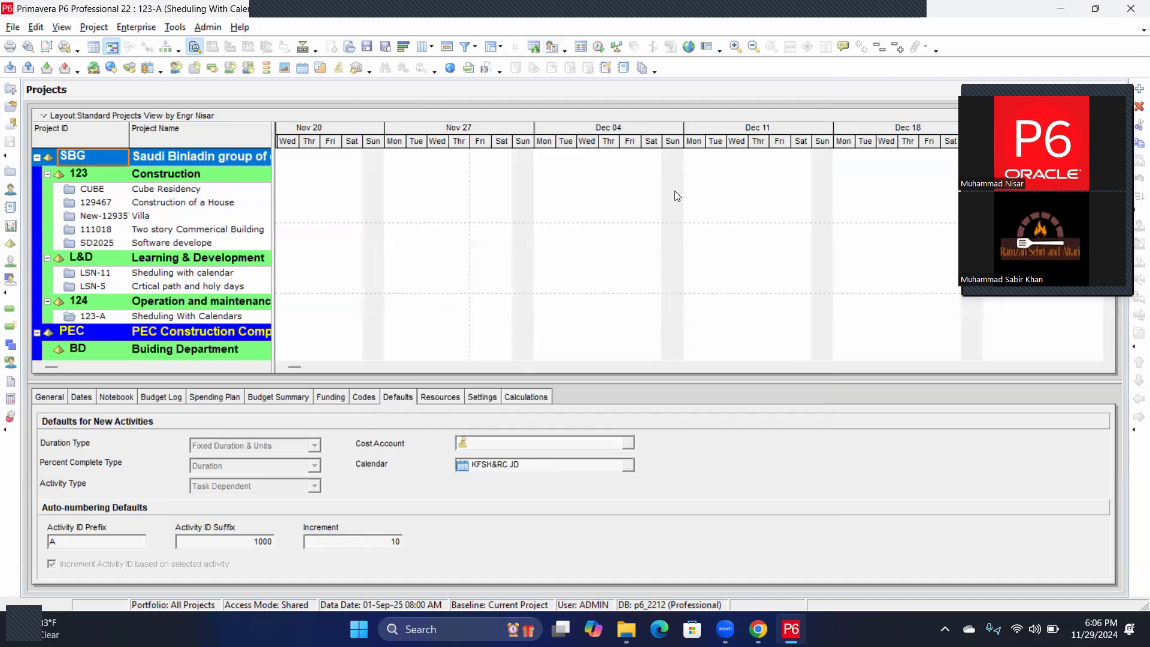
click(208, 28)
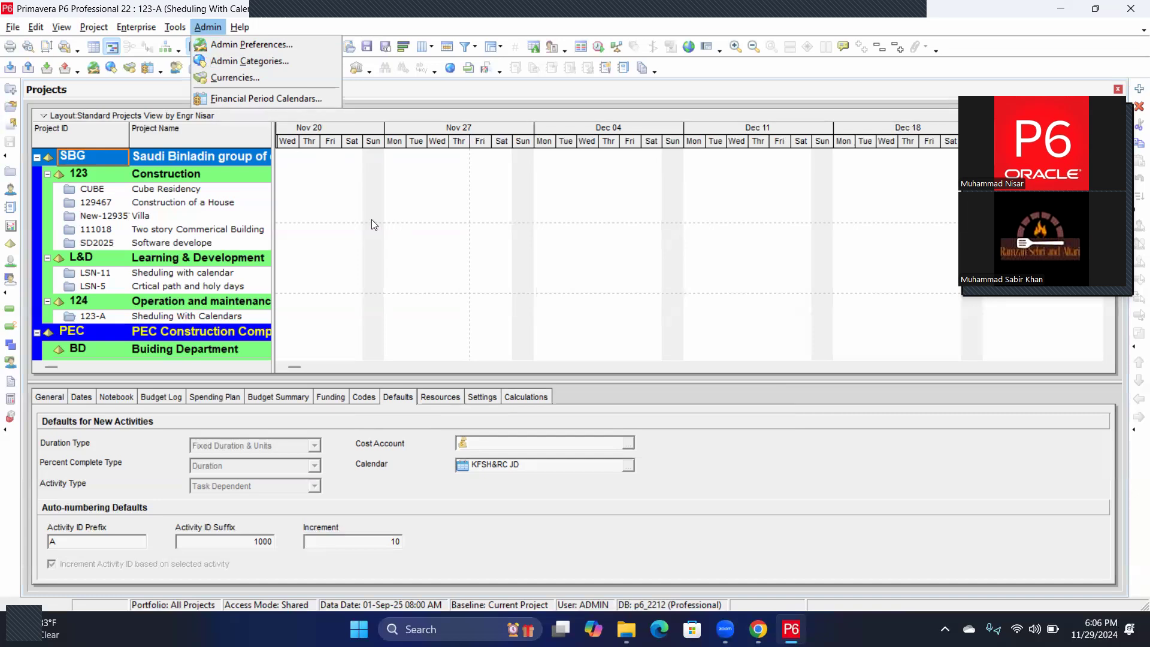
click(252, 78)
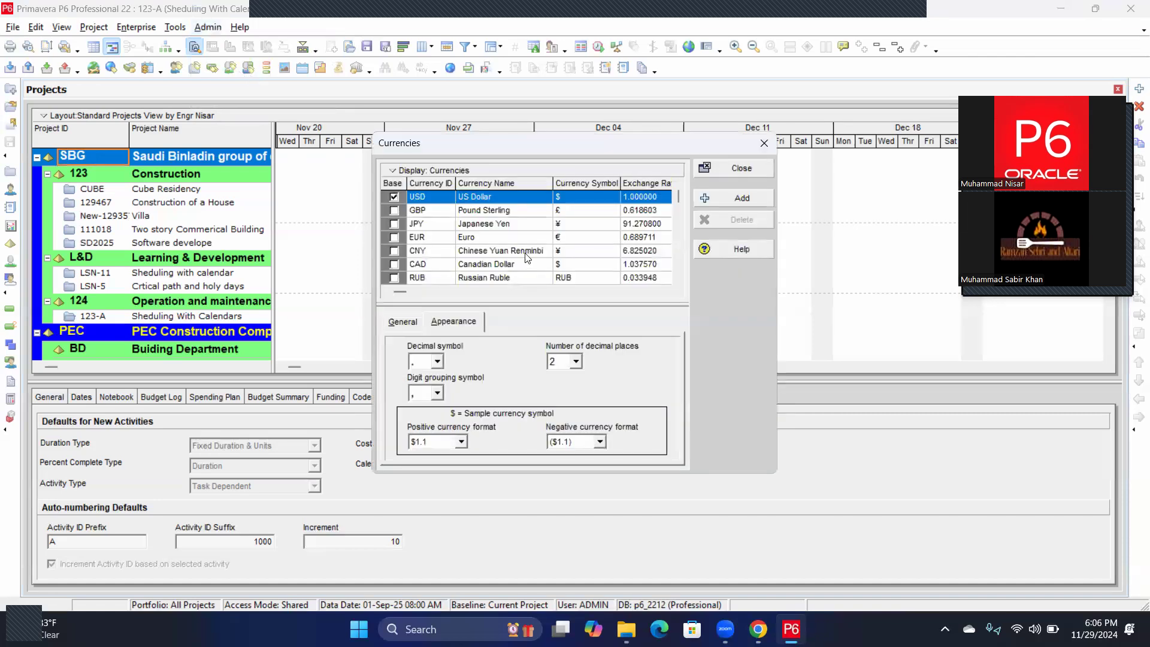
scroll(540, 286, down, 8)
scroll(540, 285, up, 6)
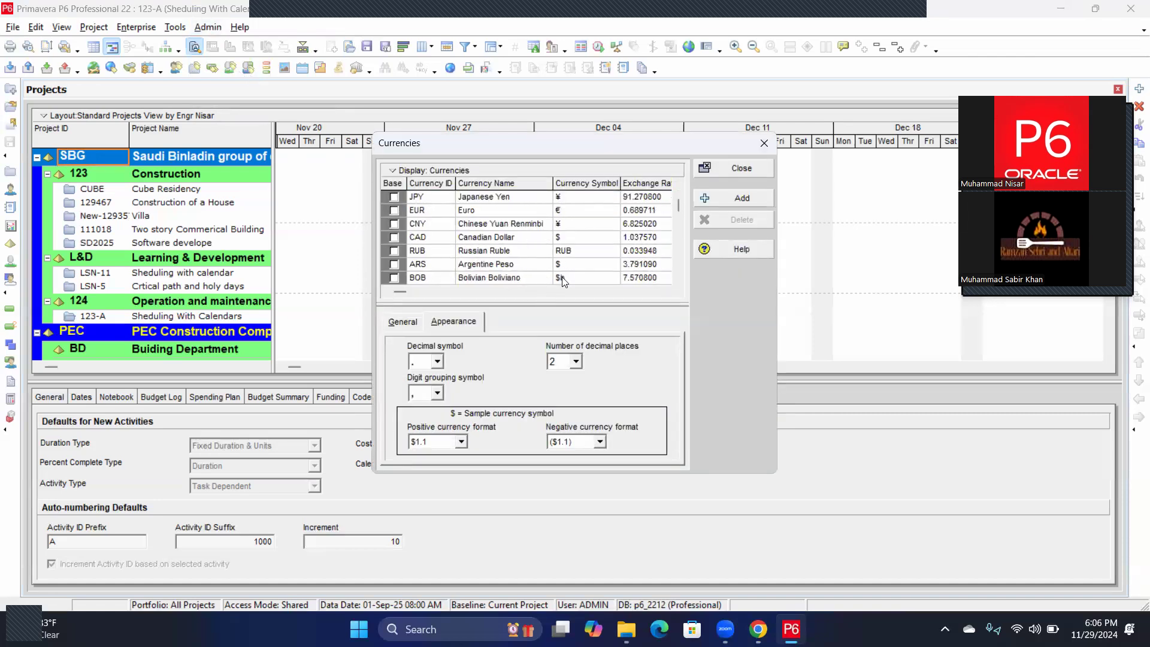
scroll(563, 281, up, 1)
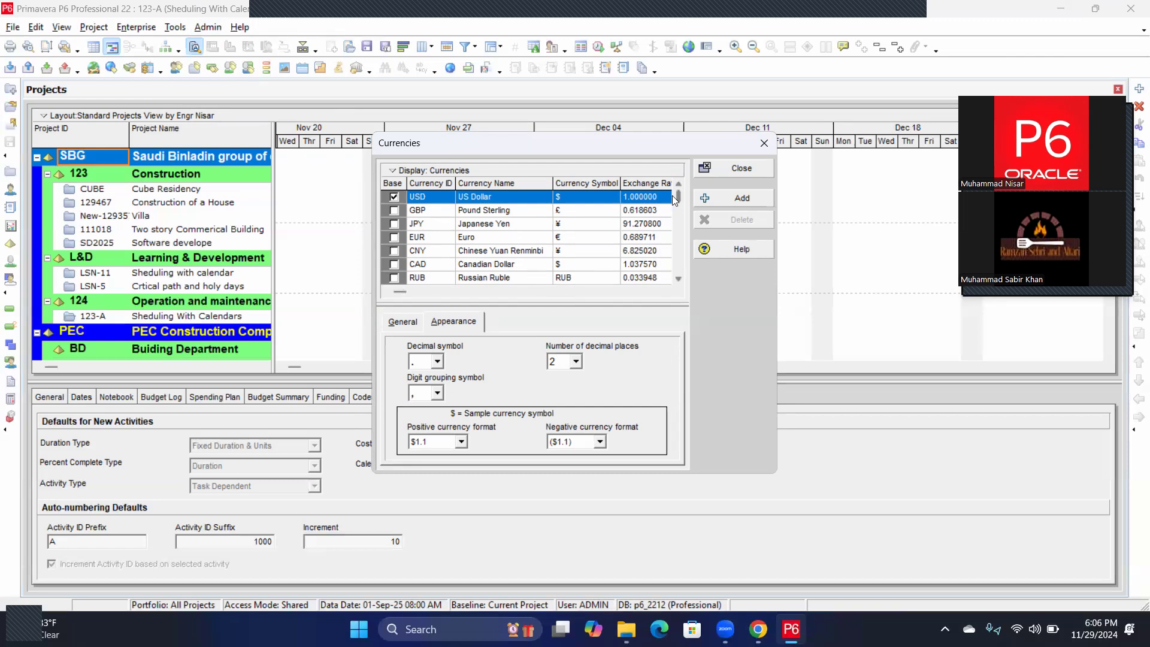
scroll(650, 219, down, 2)
scroll(653, 254, up, 2)
scroll(652, 265, down, 10)
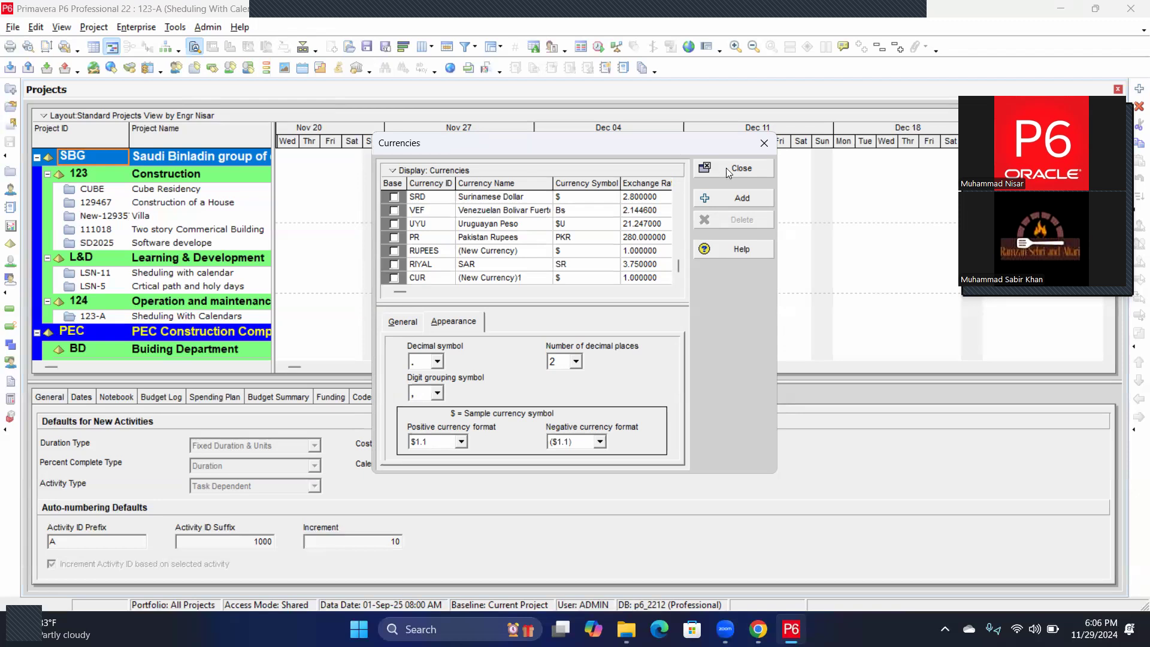
click(756, 170)
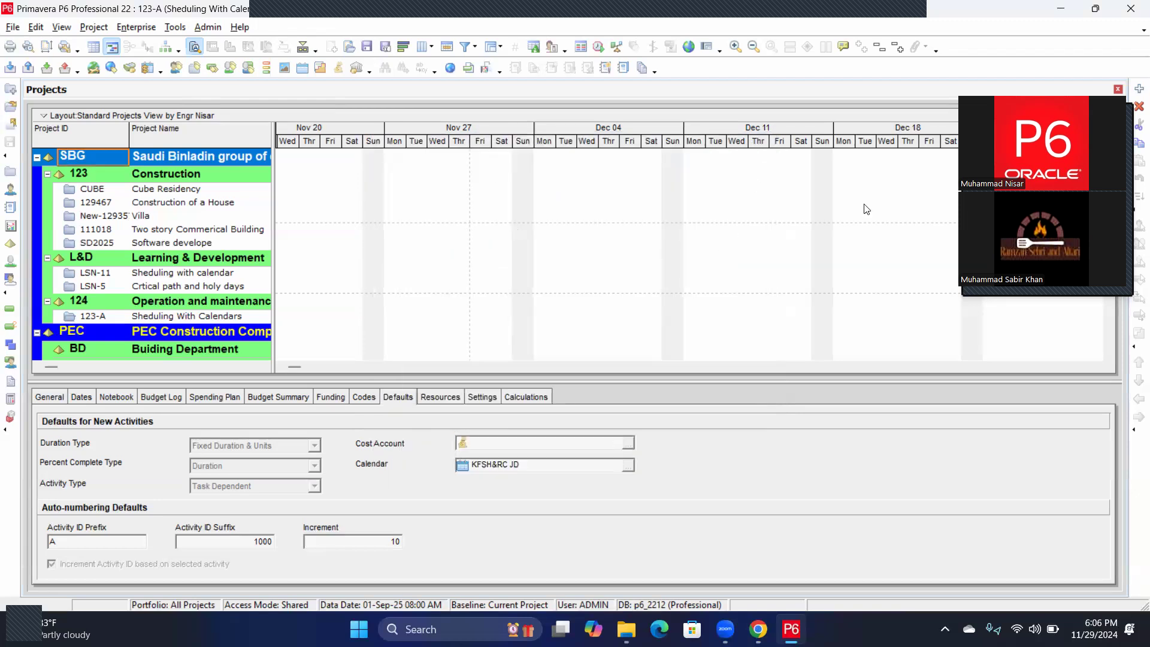
Drag the table/Gantt splitter right to show Total Activities, Strategic Priority, durations, Start and Finish.
drag(271, 206, 752, 227)
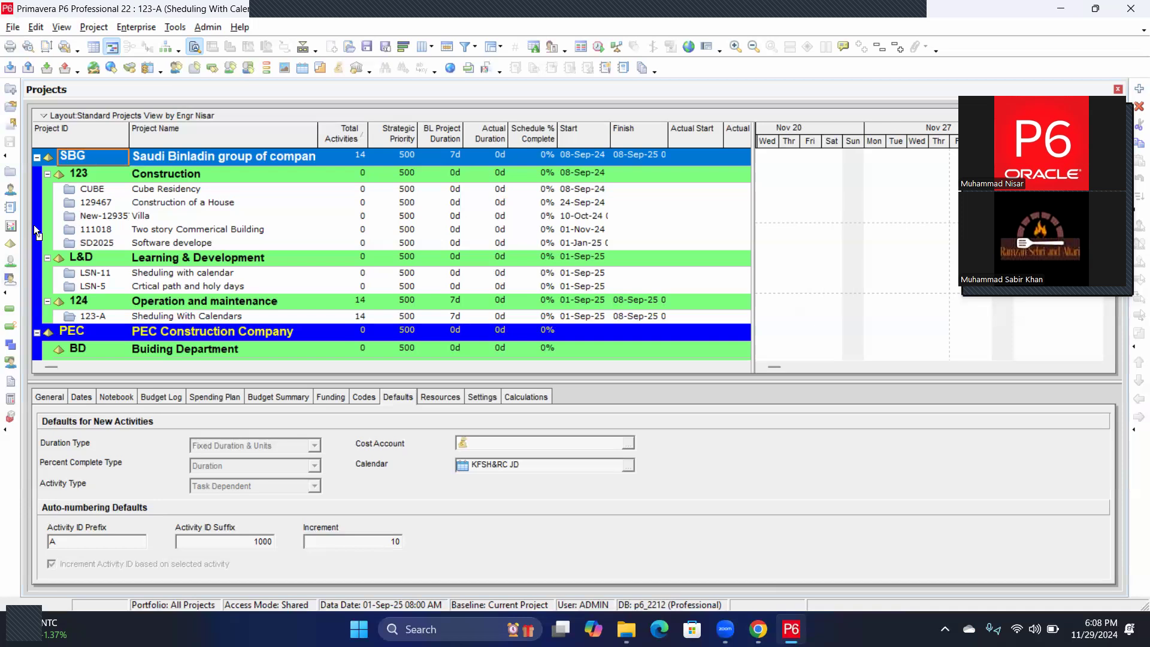
Collapse the 123, L&D, 124, SSCL and KFSH&RC JD branches, keeping SBG and PEC expanded.
click(37, 156)
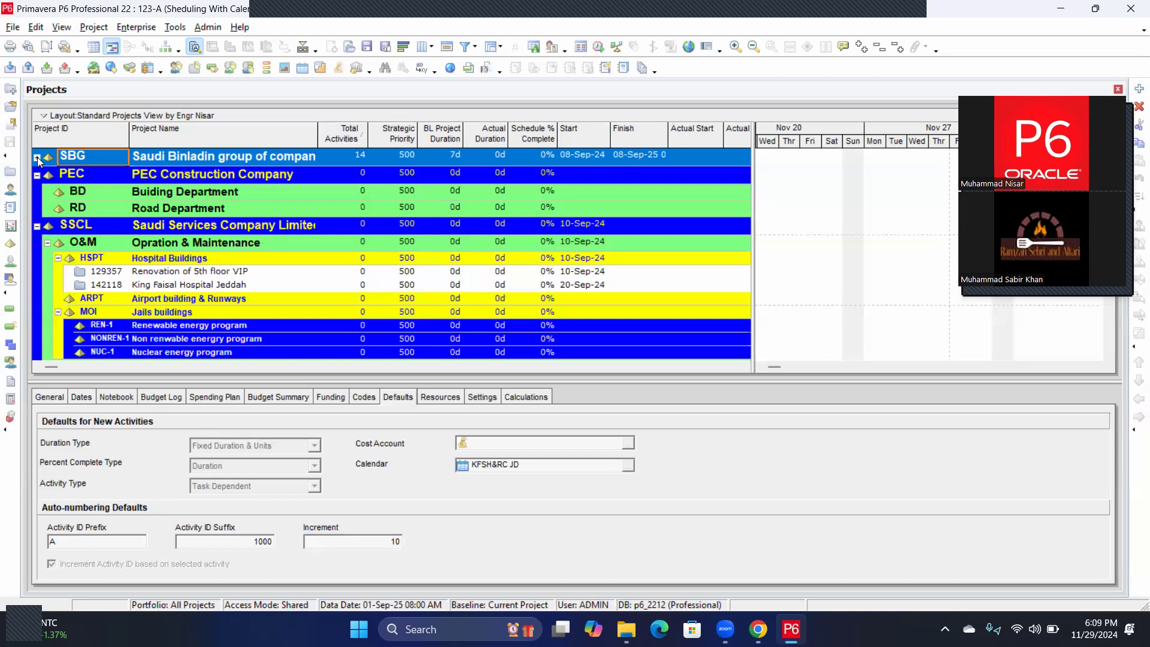
click(37, 157)
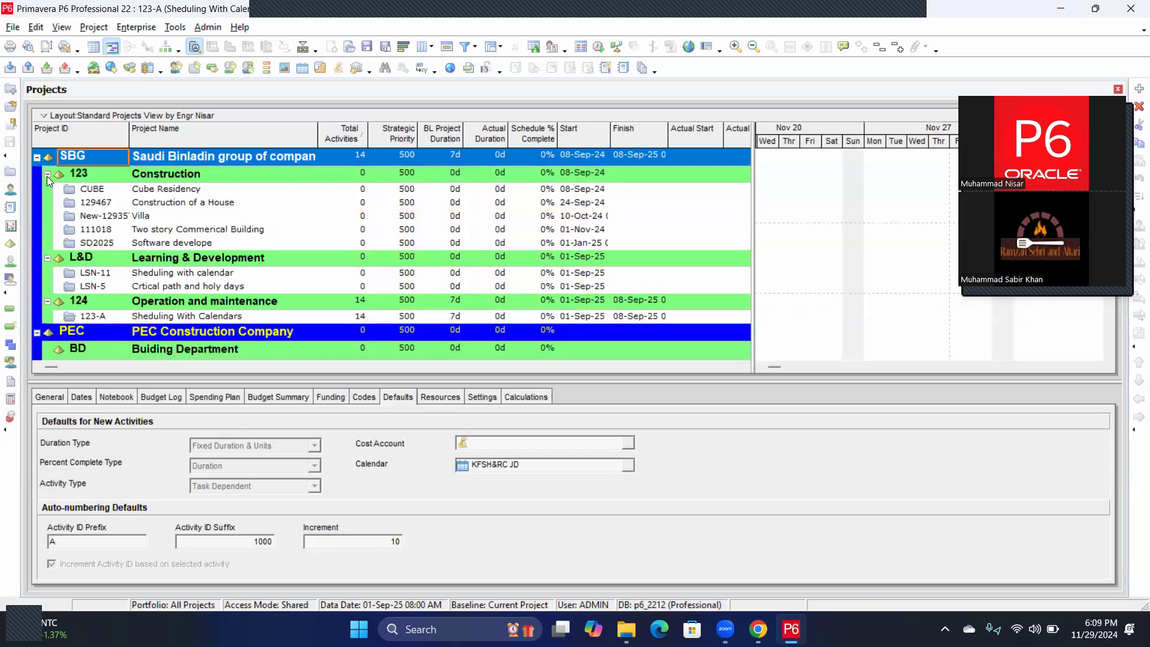
click(46, 175)
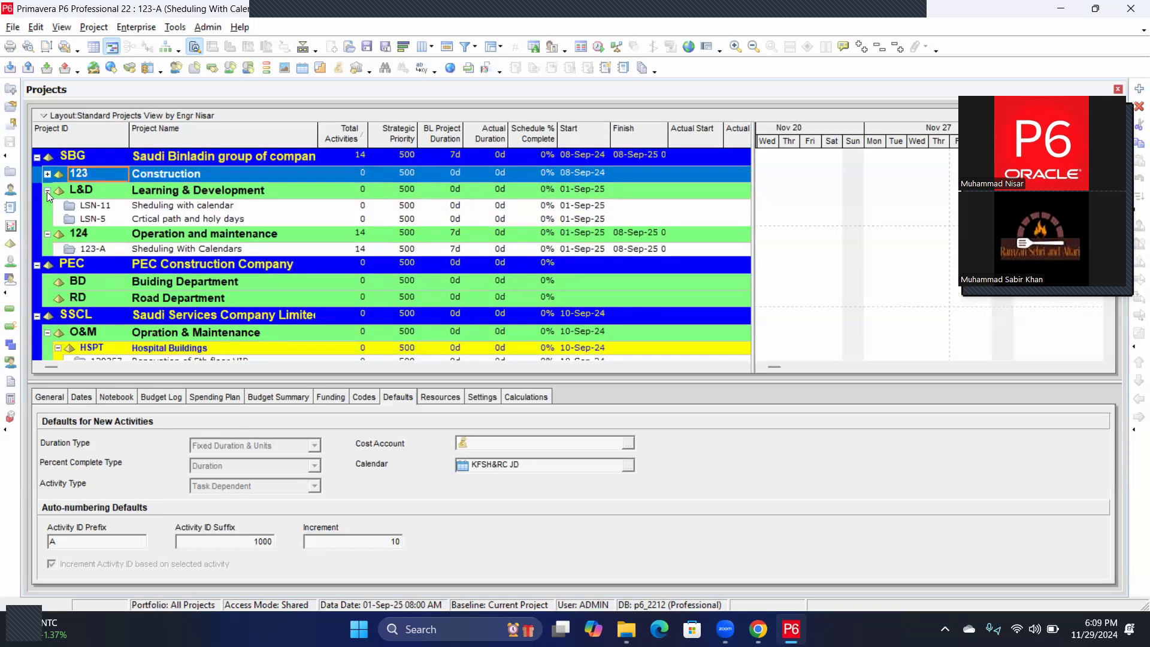
click(47, 191)
click(47, 208)
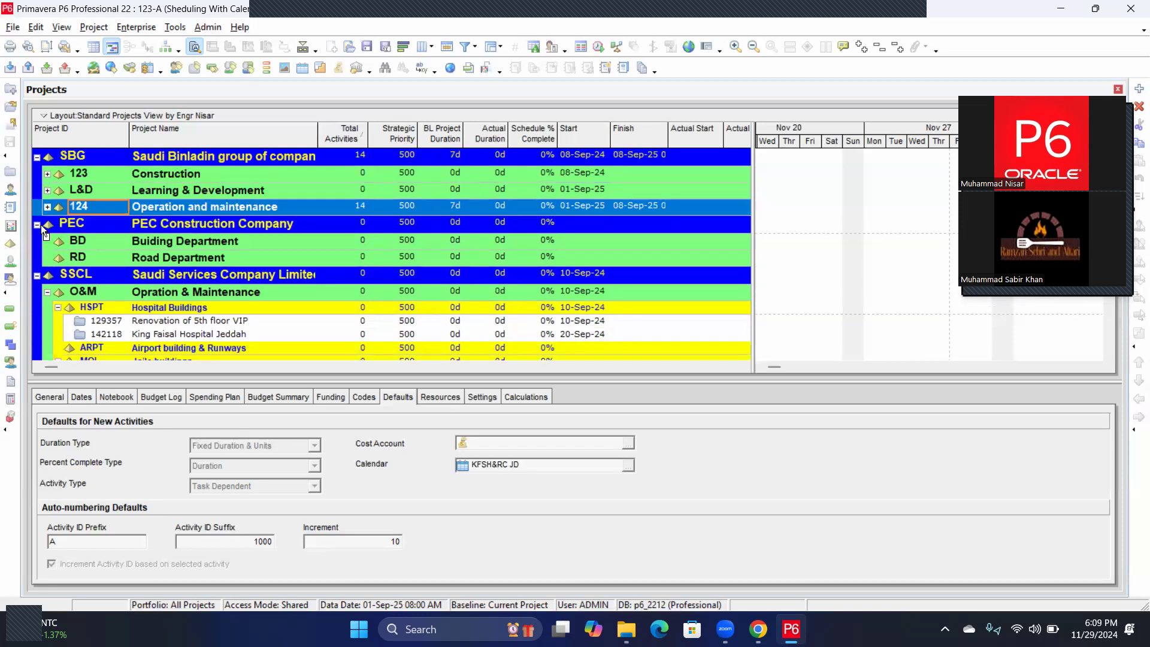
click(37, 225)
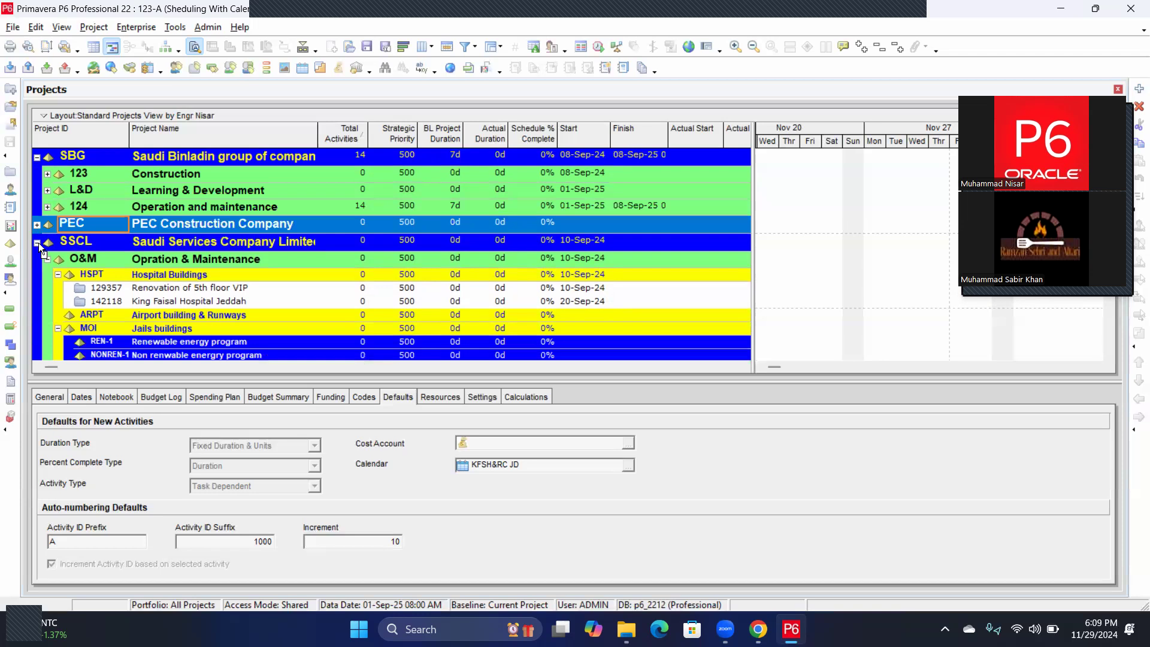
click(36, 225)
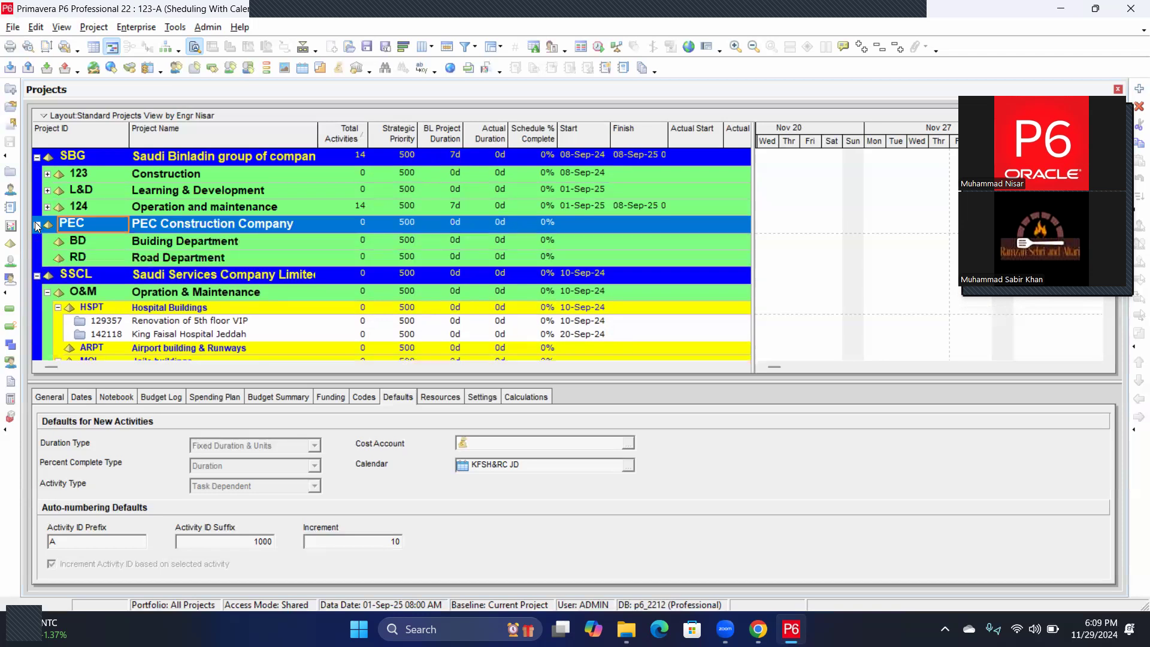
click(36, 276)
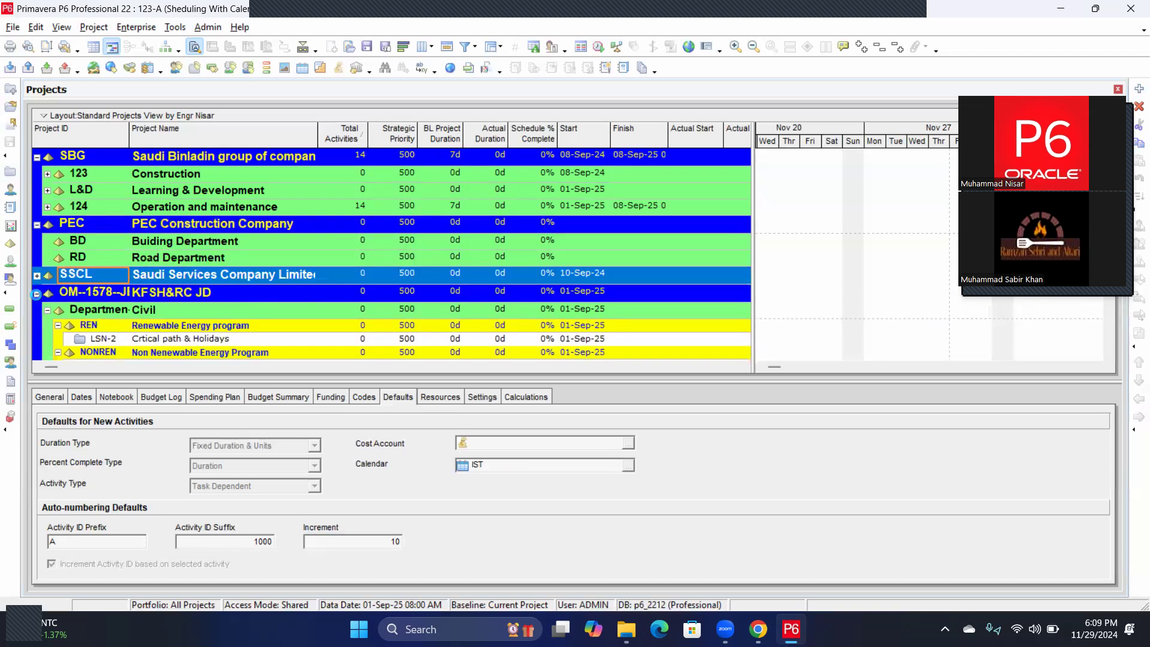
click(37, 293)
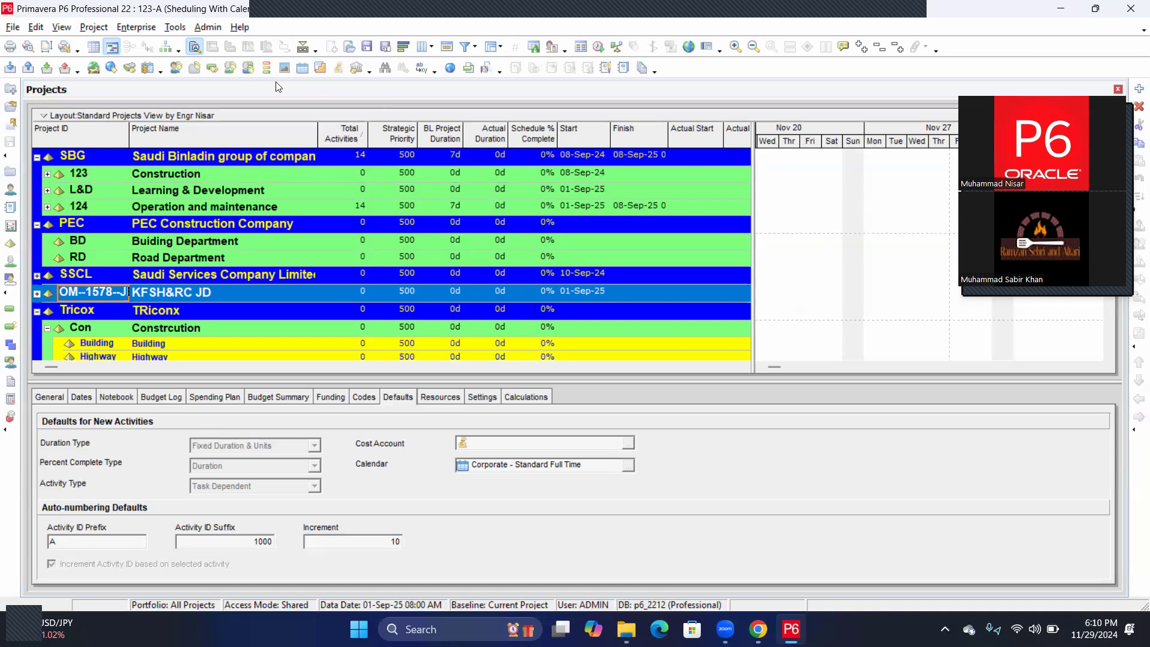
Turn off the Gantt chart so the project table with cost columns spans the window.
click(94, 48)
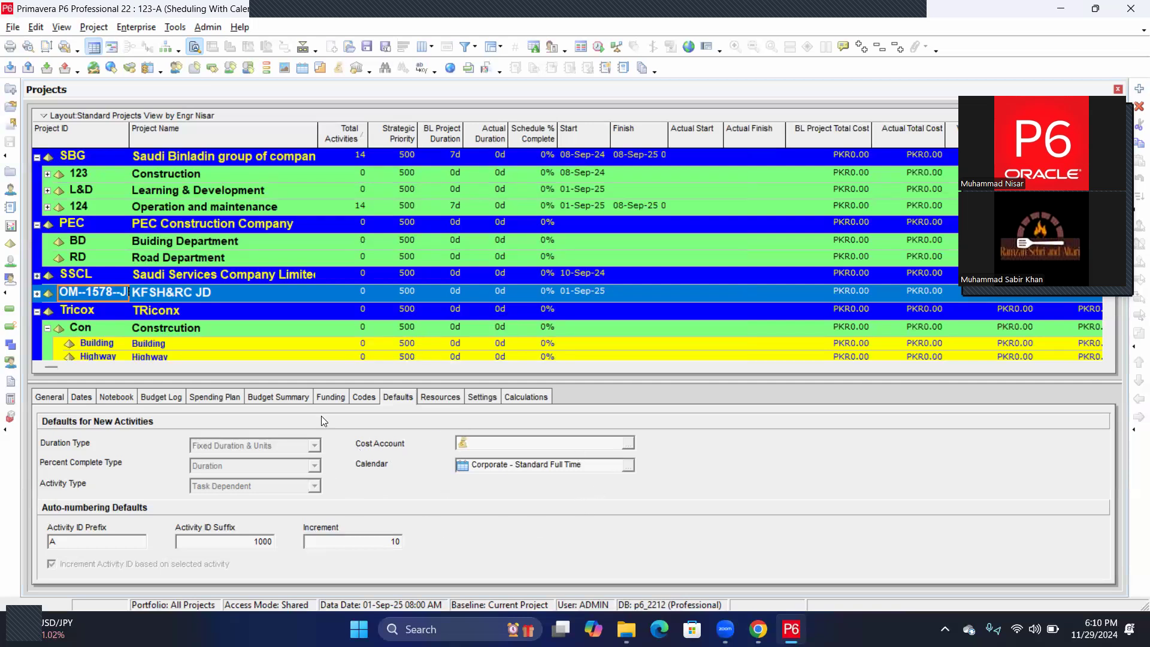
click(303, 49)
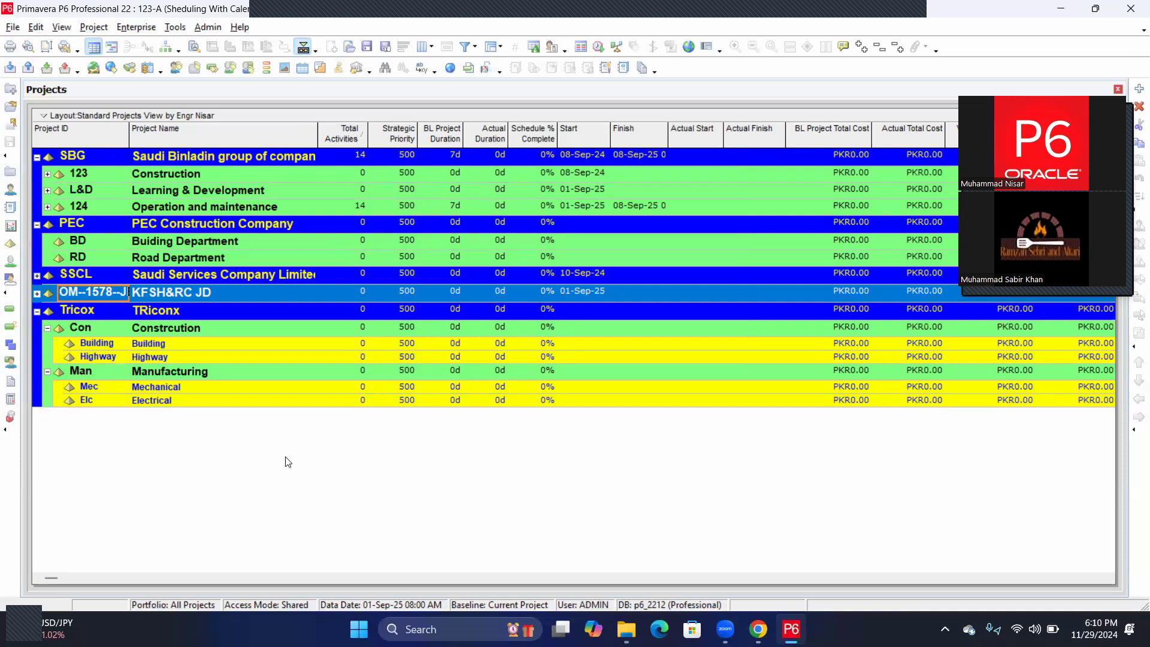
click(194, 47)
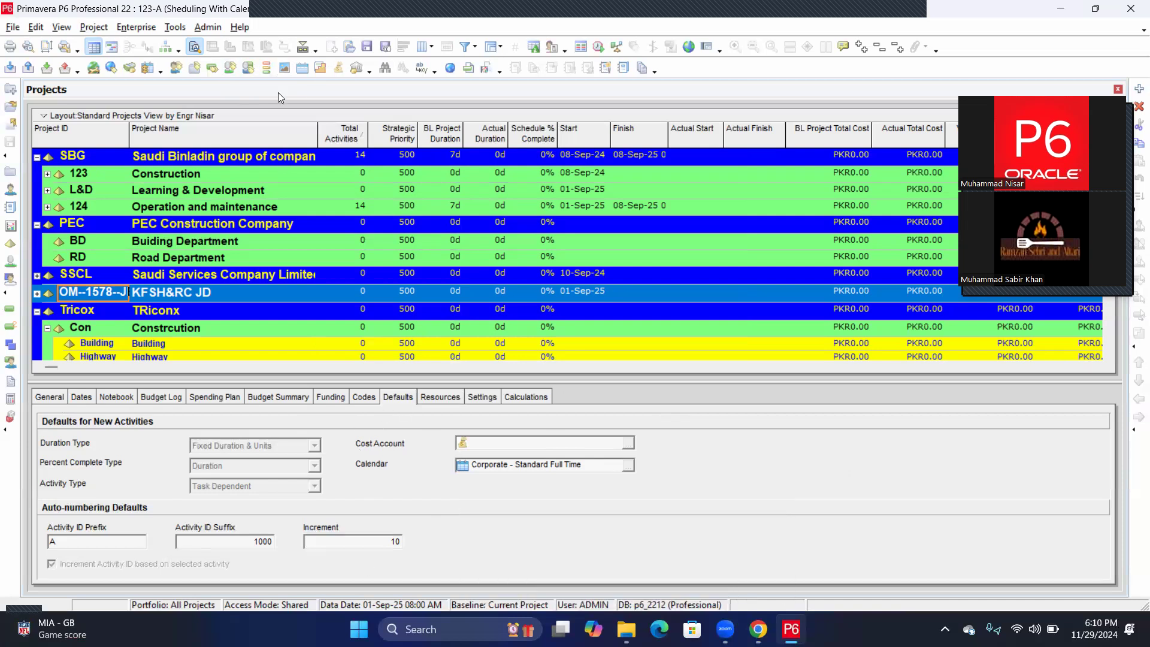
click(303, 48)
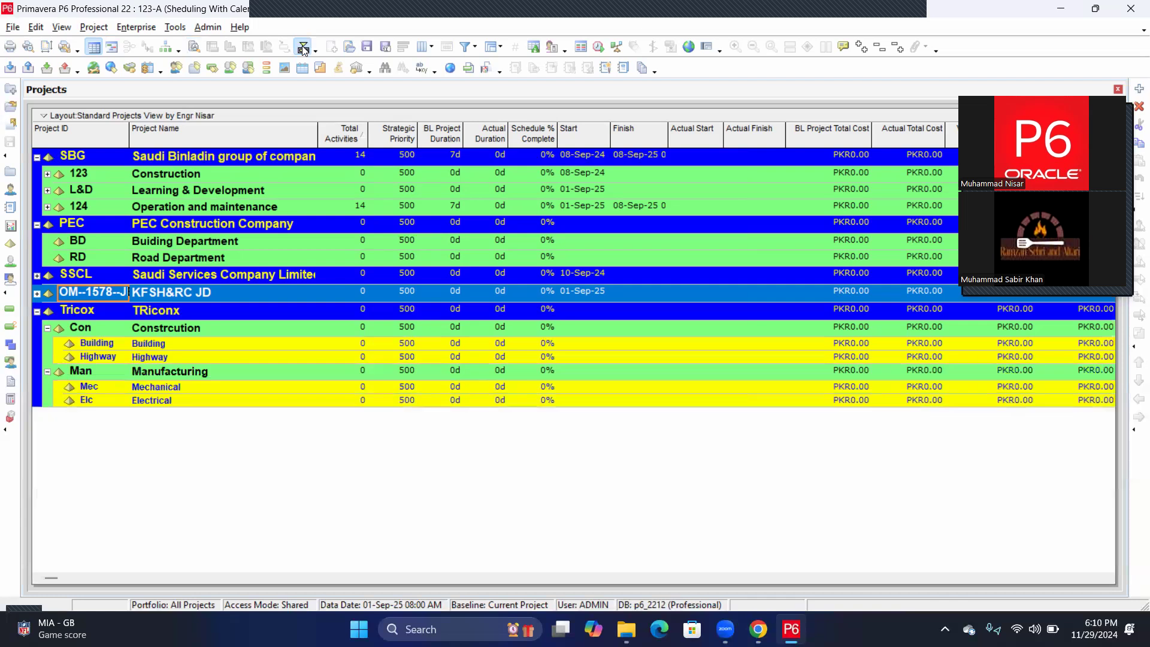
click(193, 48)
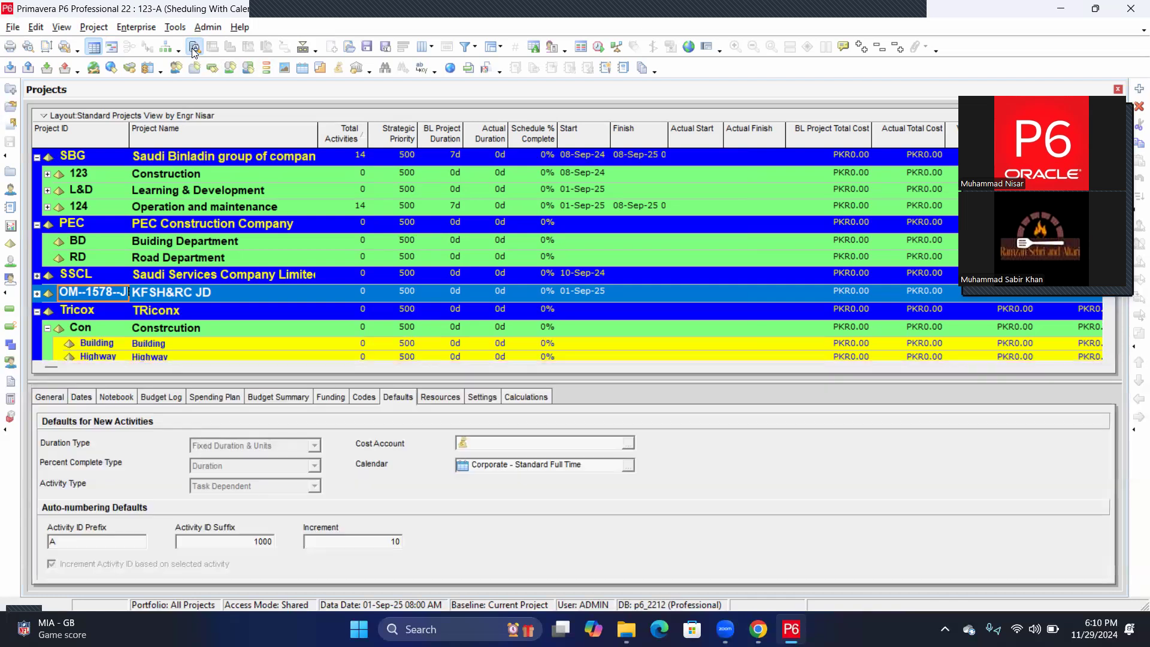
Switch to No Bottom Layout so the project table fills the window.
click(303, 48)
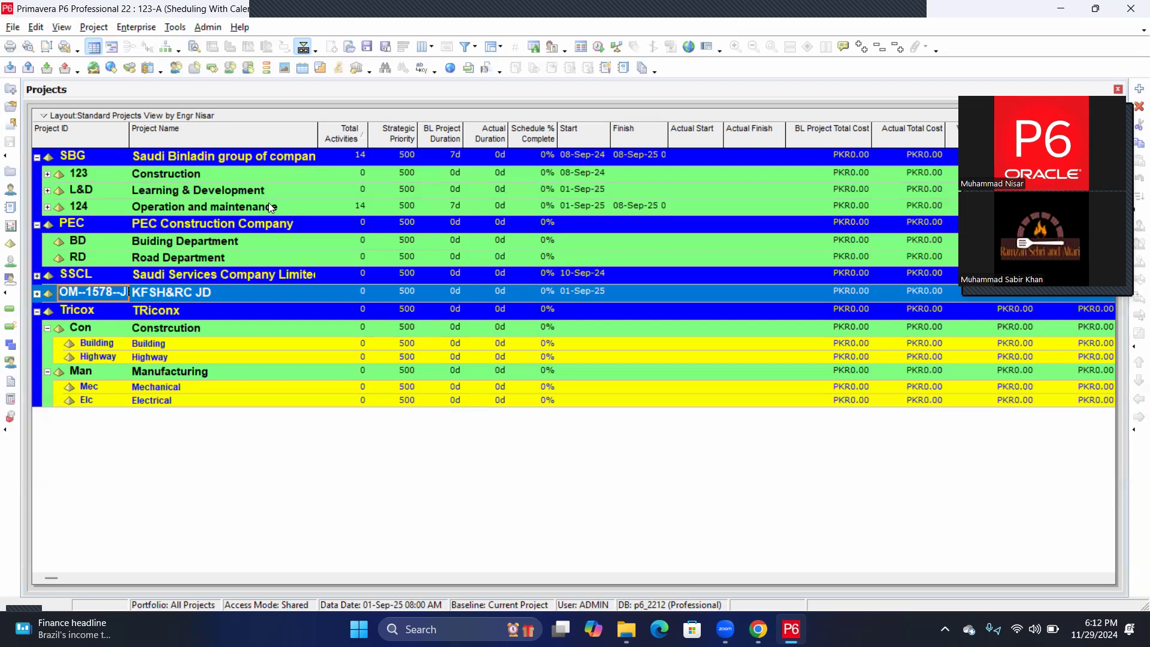
Expand 123 Construction, L&D and 124 under SBG to list their projects.
click(48, 174)
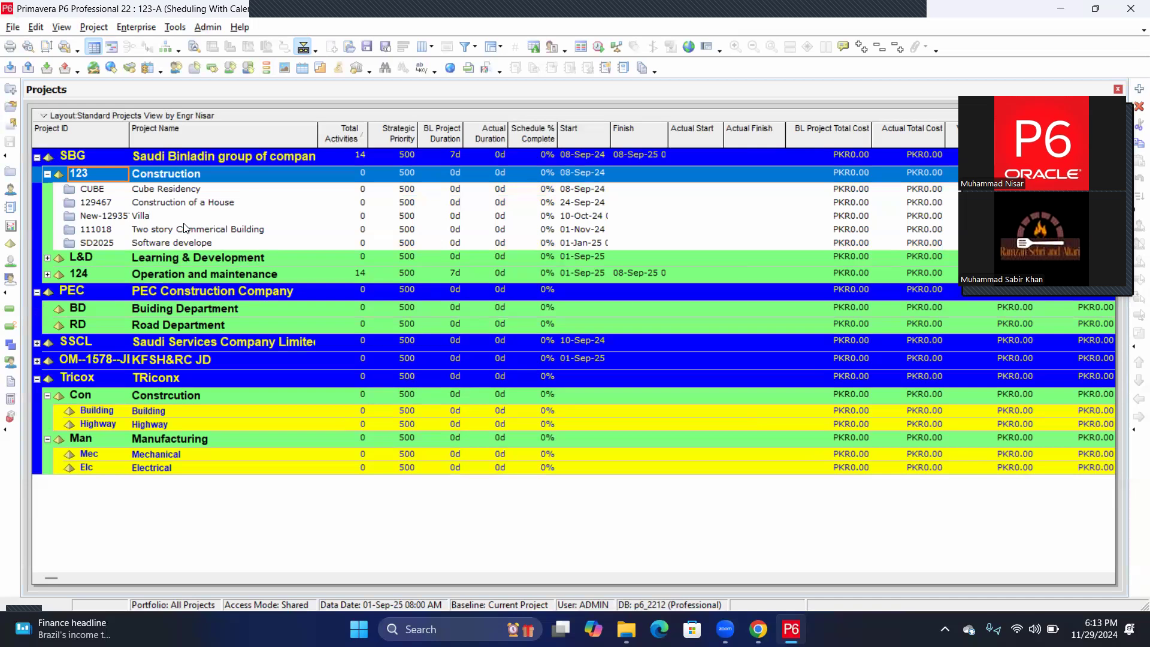
click(48, 257)
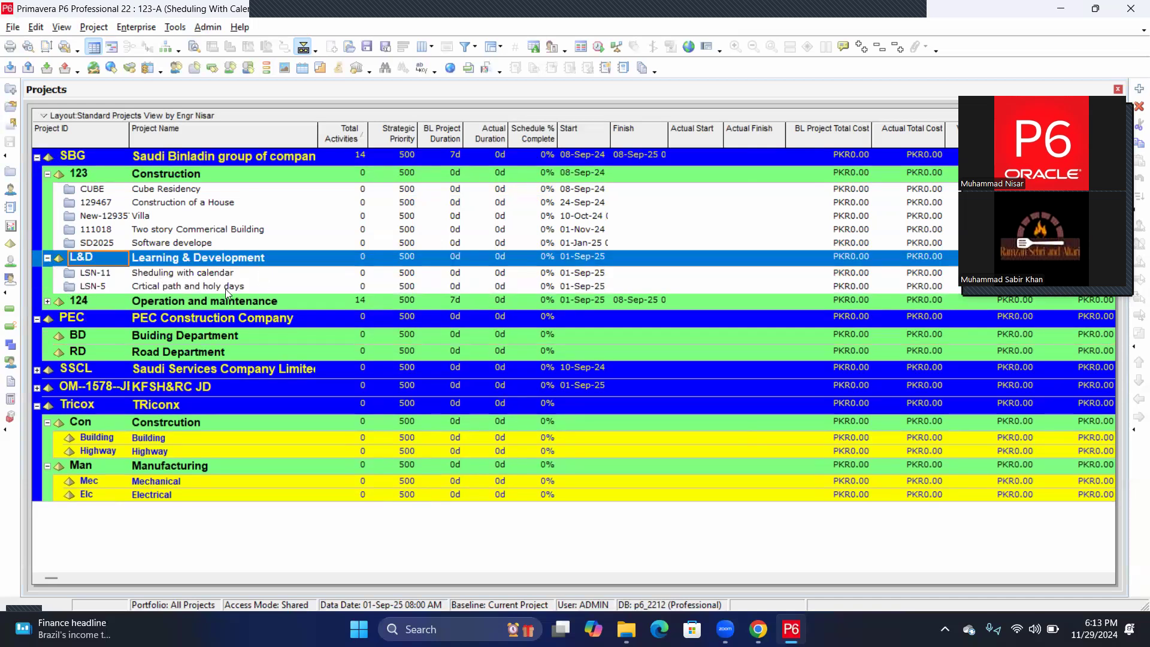
click(47, 301)
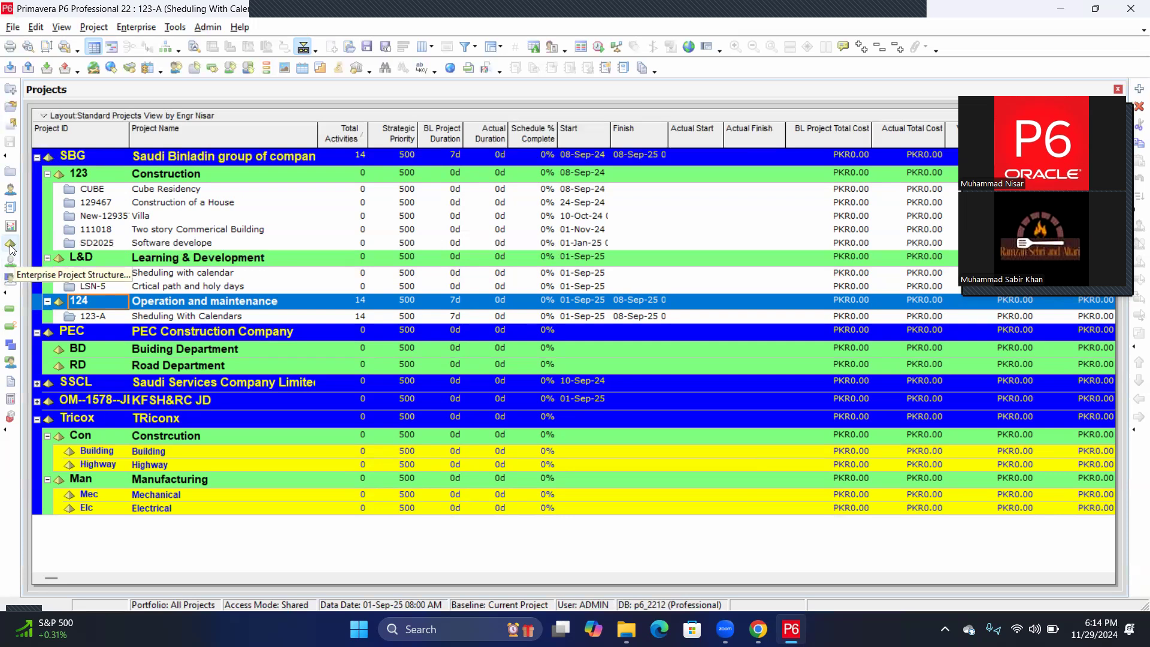
Open Enterprise > Enterprise Project Structure and select the RD Road Department node.
click(127, 28)
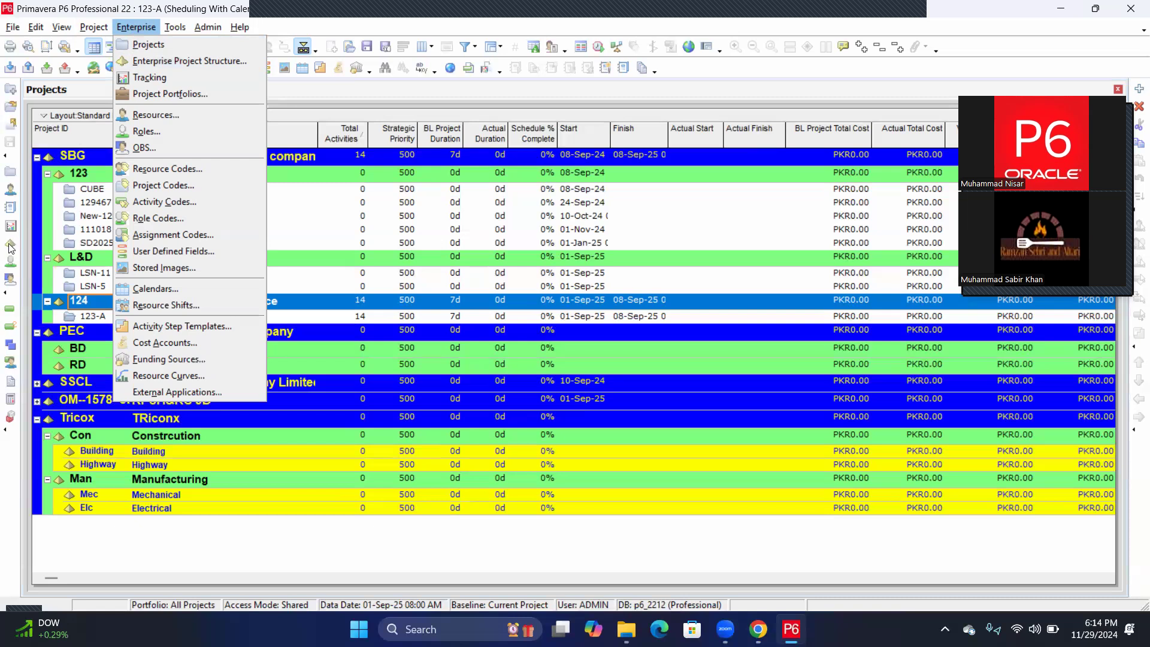
click(165, 62)
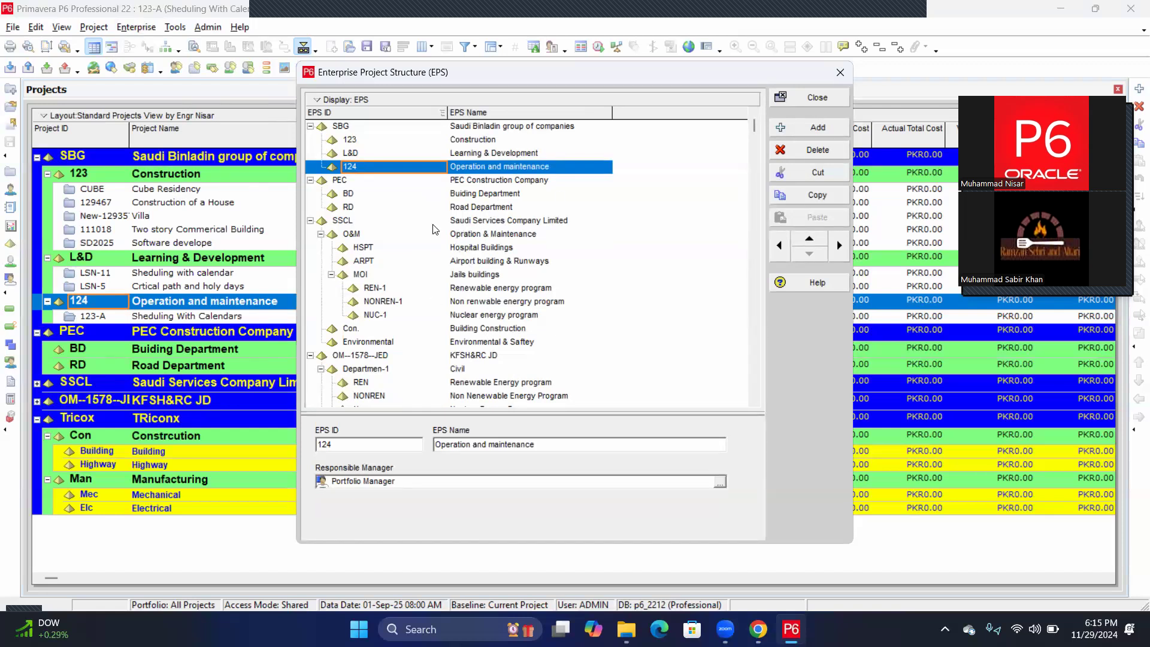
click(603, 208)
right_click(688, 163)
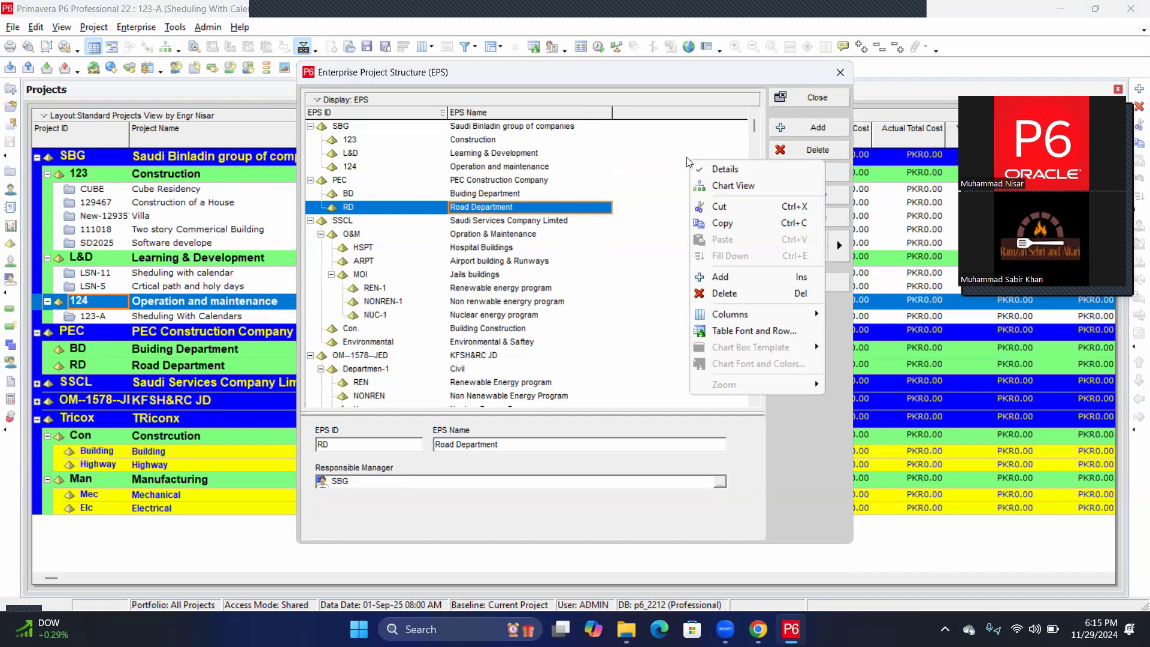
Open the EPS list's Table Font and Row settings from its right-click menu.
click(729, 332)
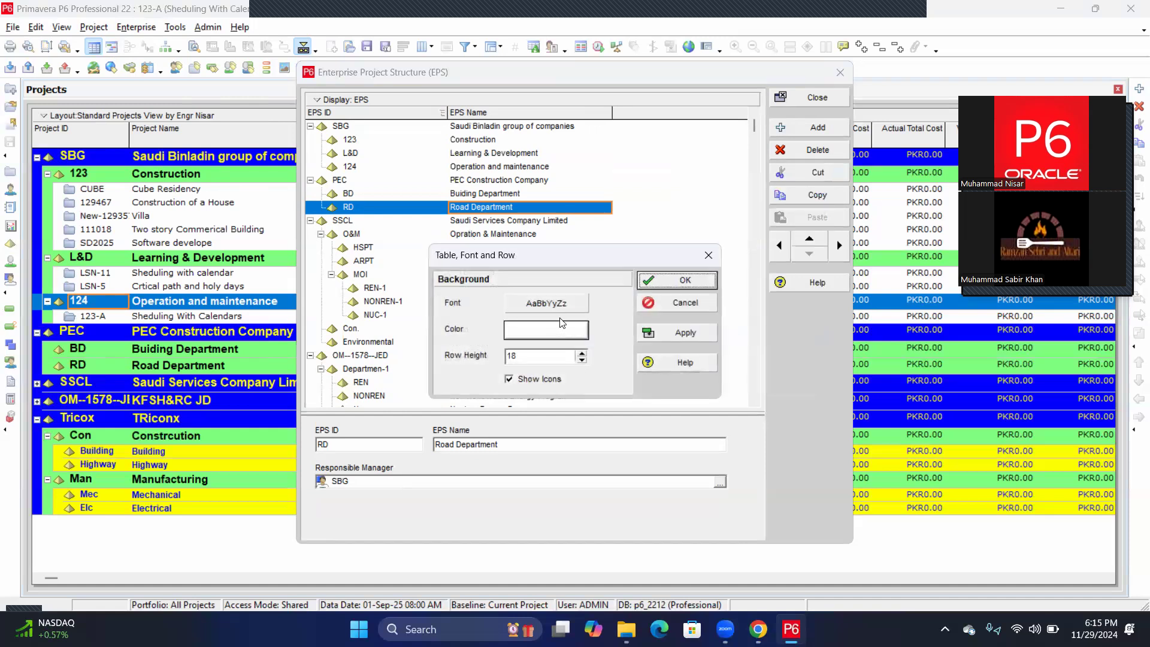
click(708, 255)
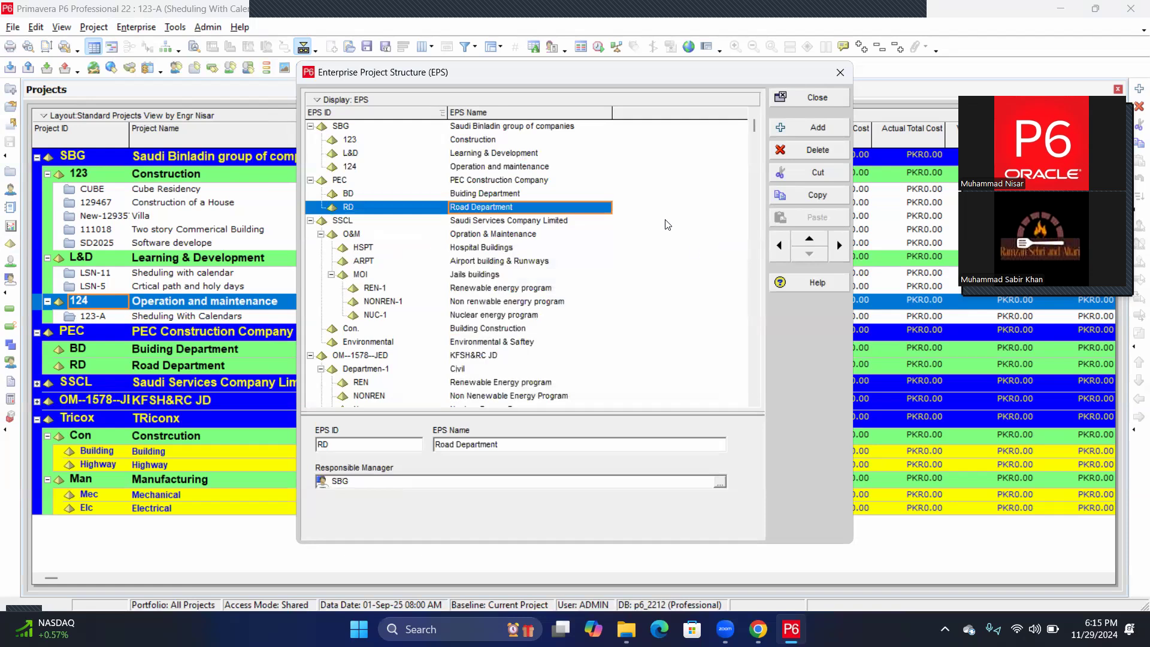
right_click(661, 221)
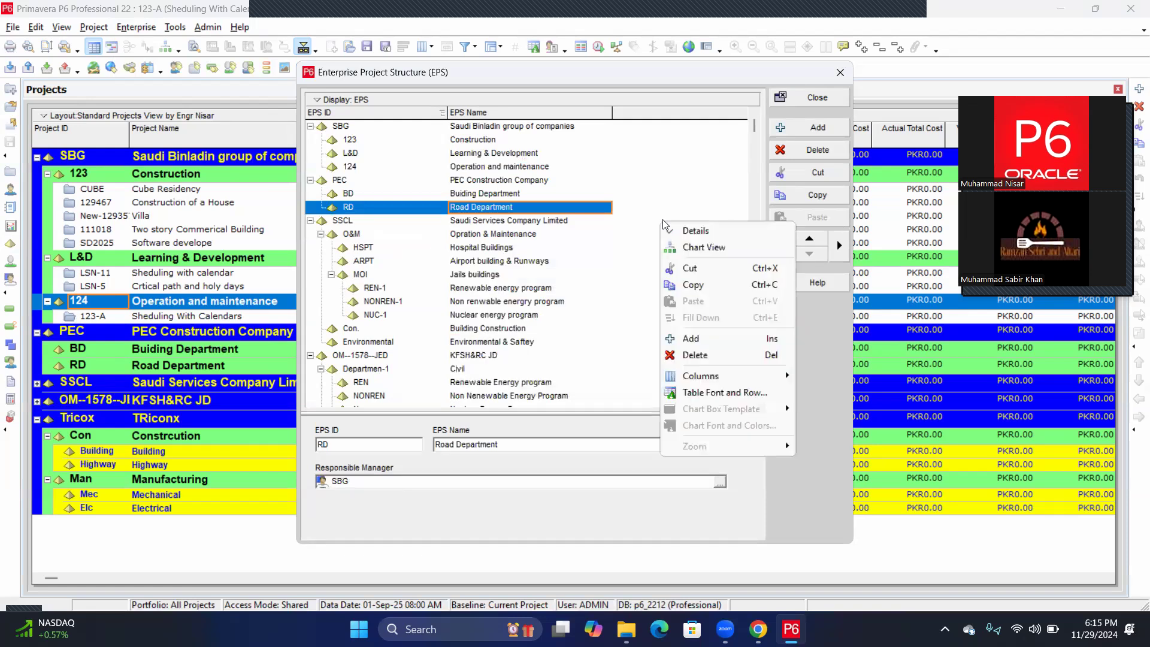
right_click(673, 157)
right_click(659, 139)
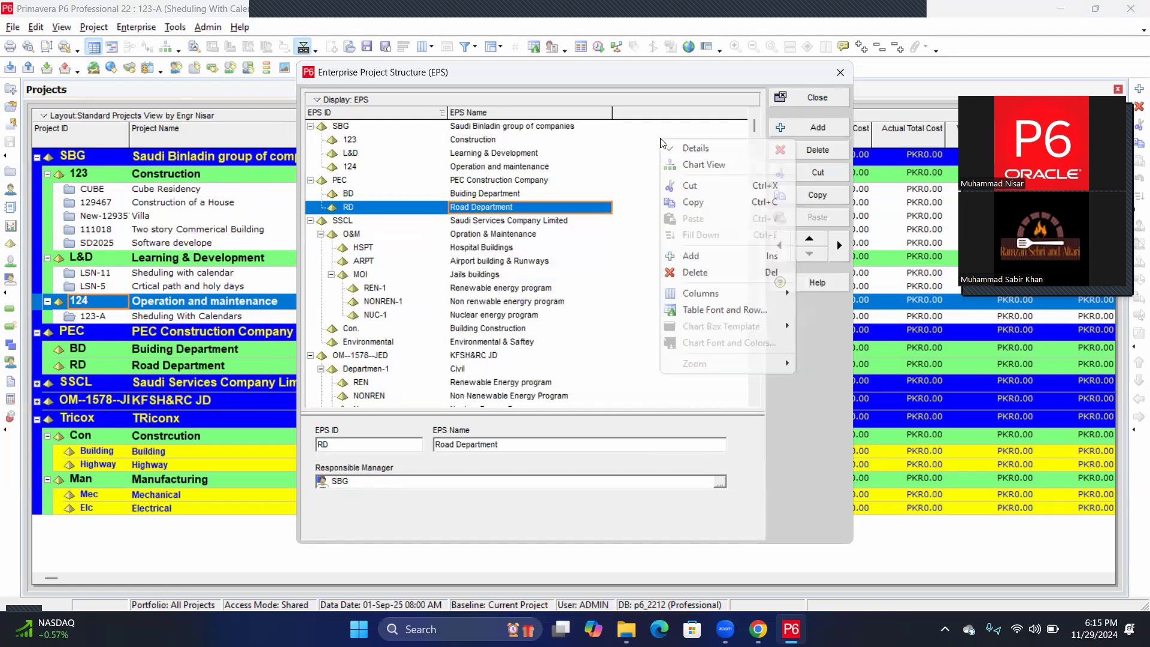
right_click(641, 296)
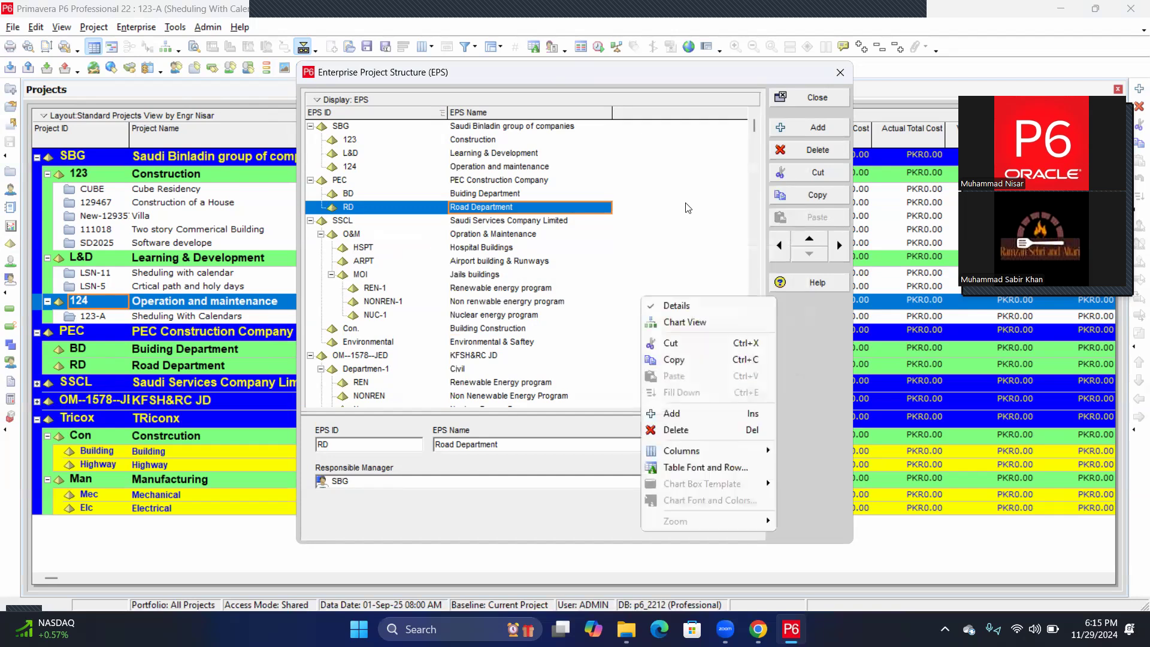
right_click(697, 159)
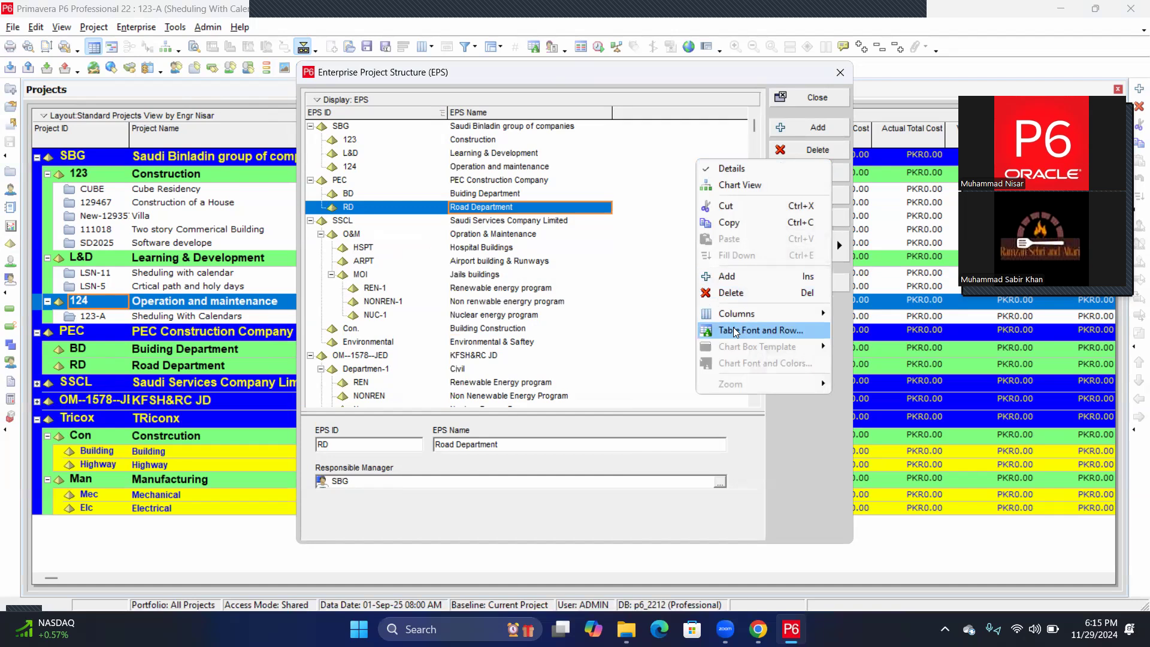
click(735, 332)
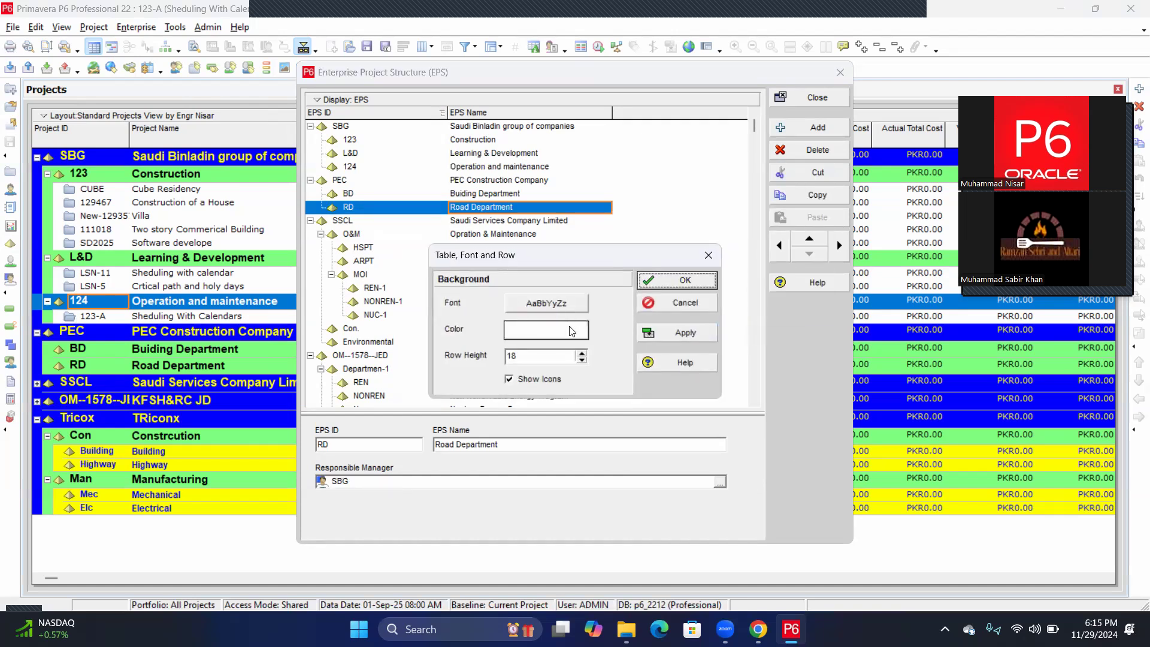
Set the EPS table font to Verdana size 9 and apply it.
click(546, 303)
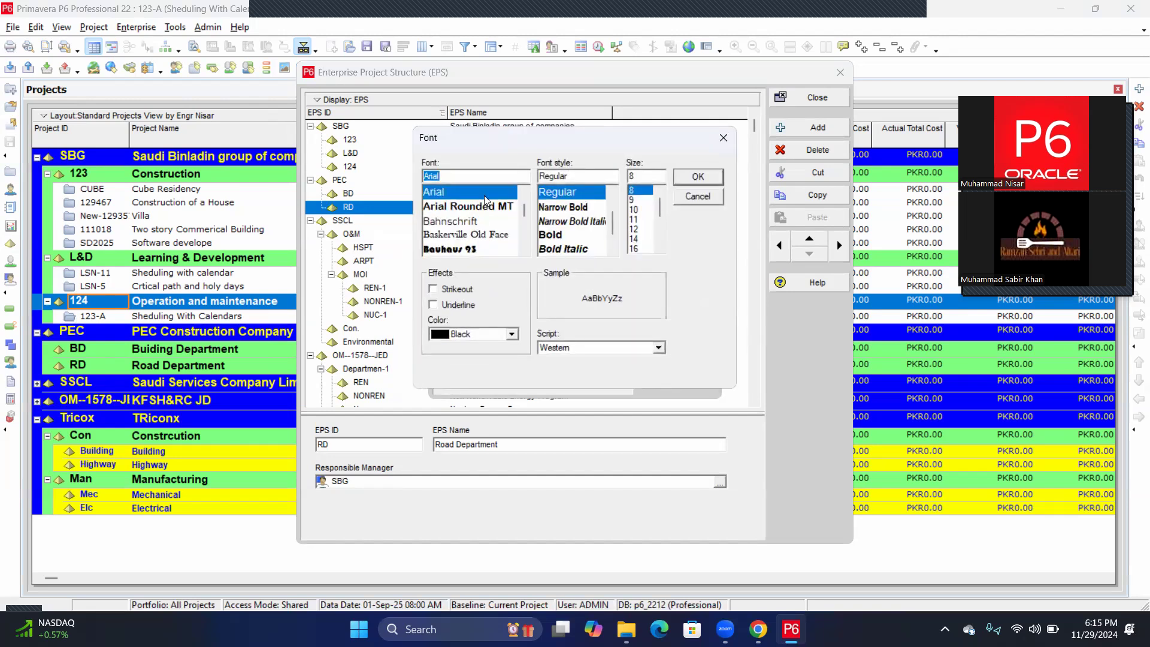
text(ver)
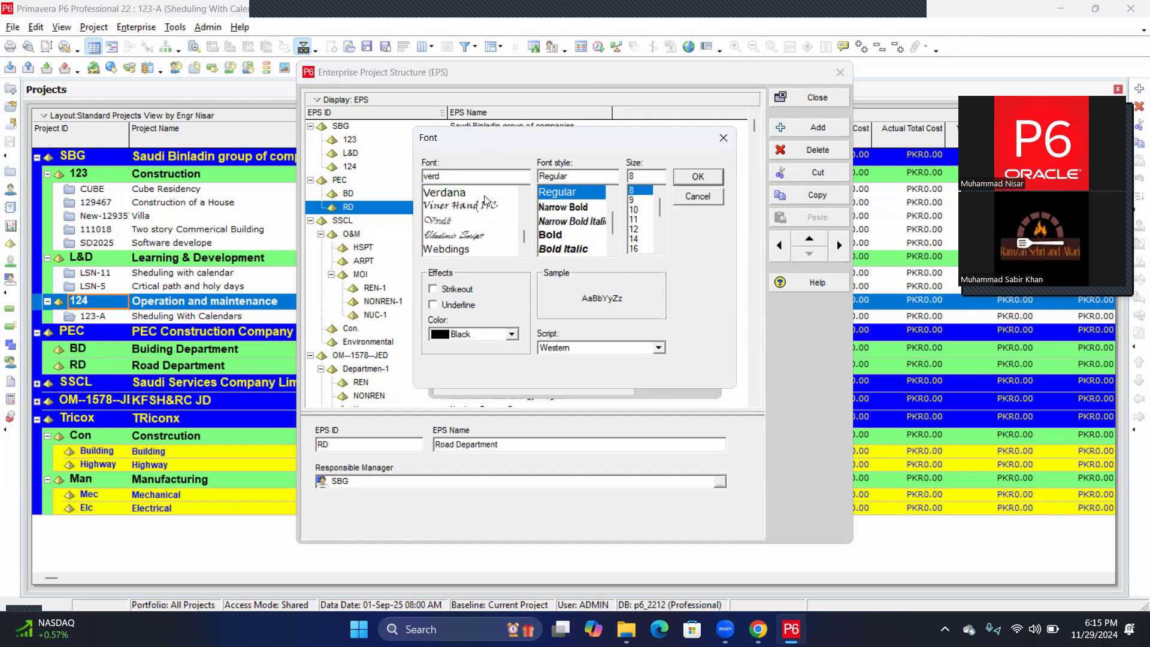
text(d)
click(450, 193)
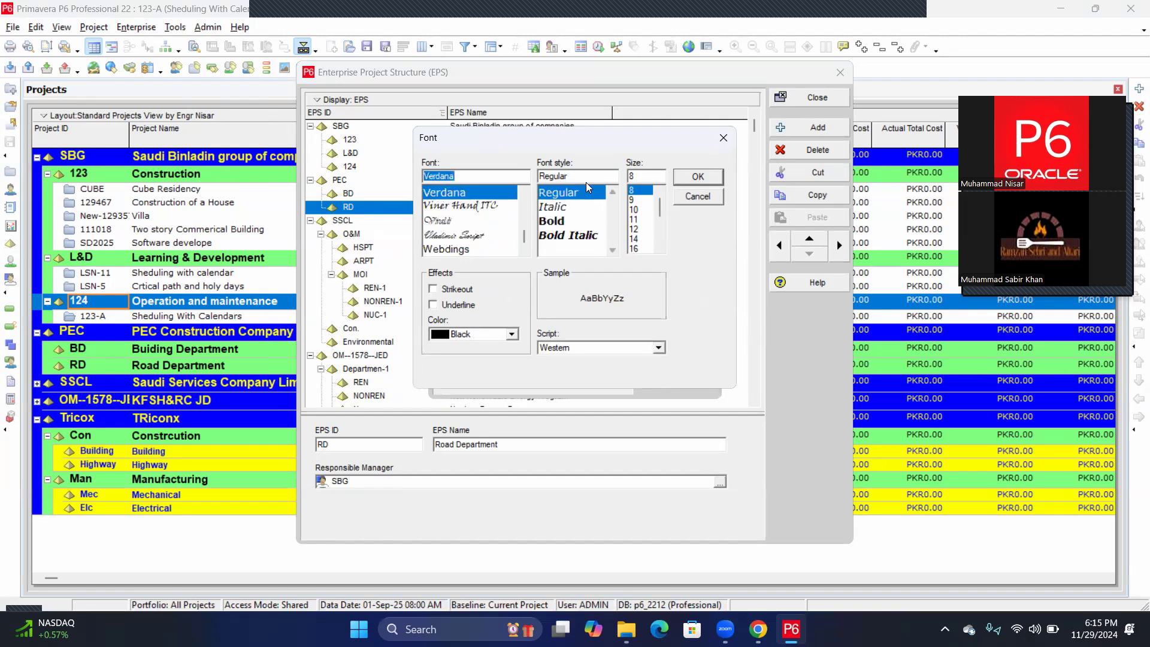
click(634, 199)
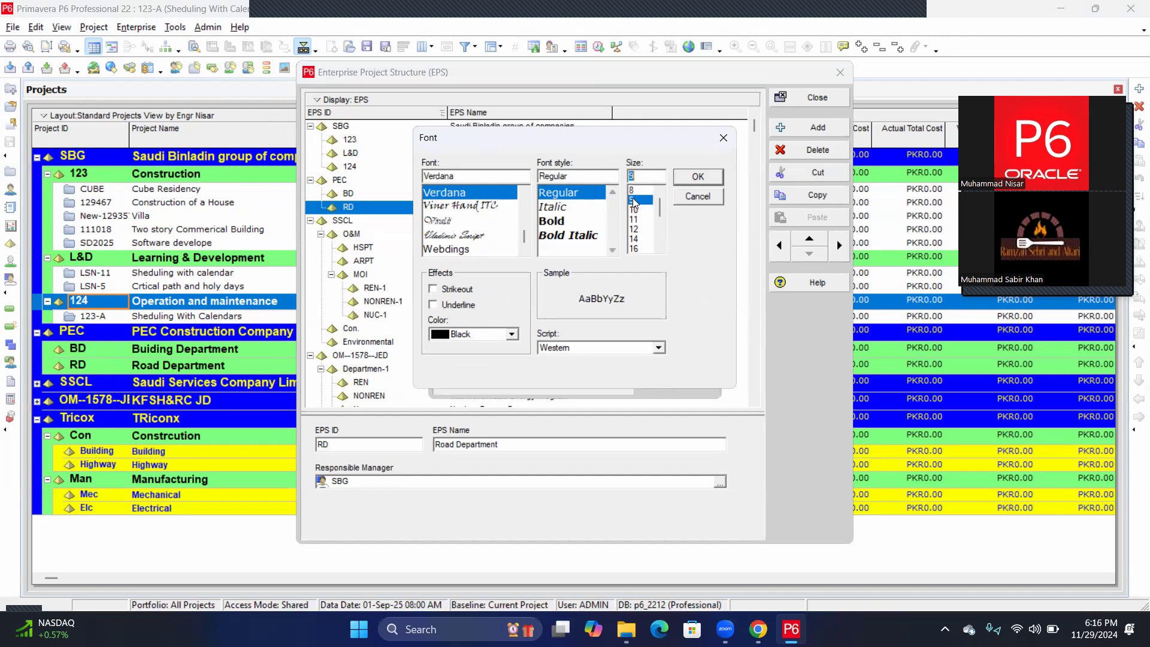
click(698, 178)
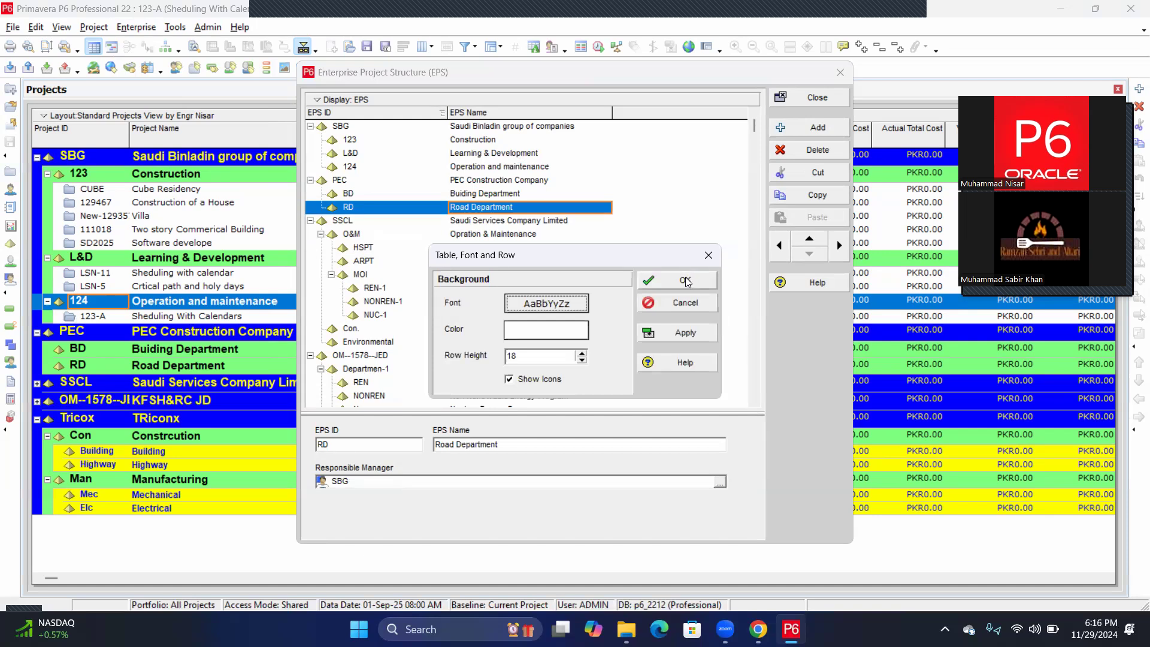
click(561, 306)
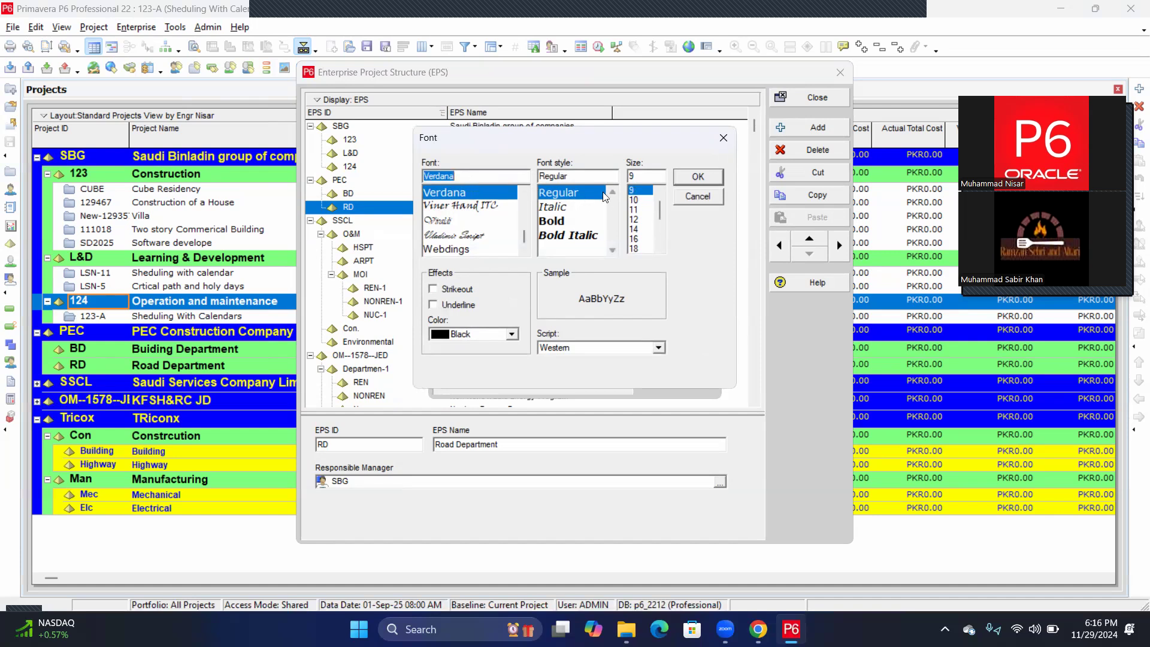
click(698, 177)
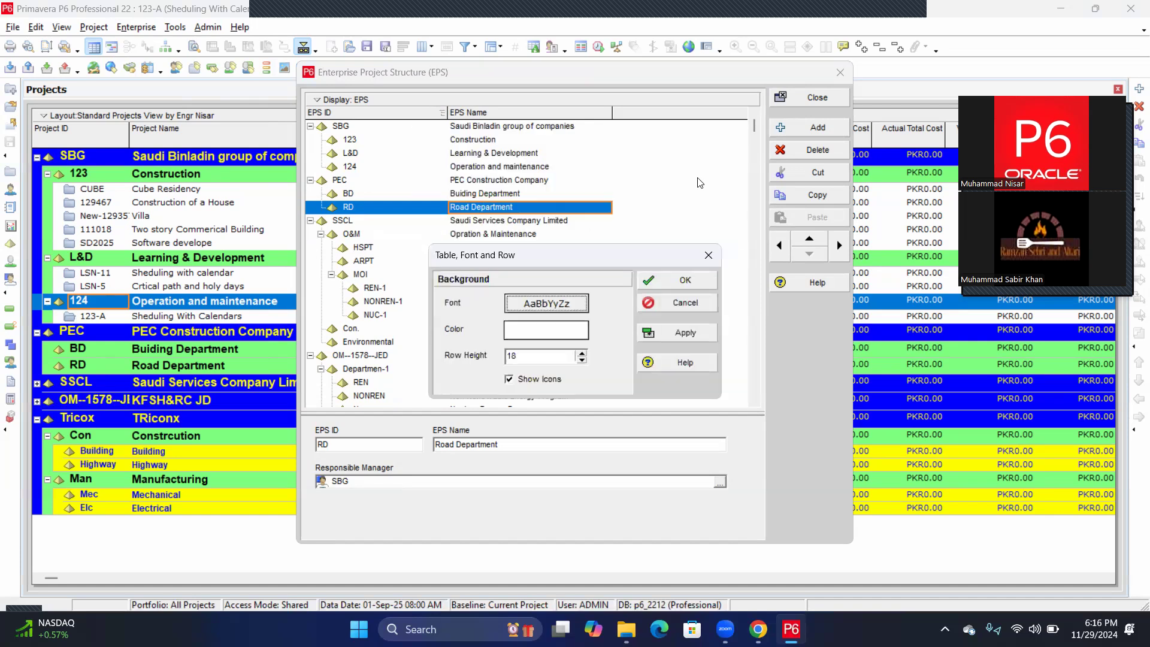
click(685, 282)
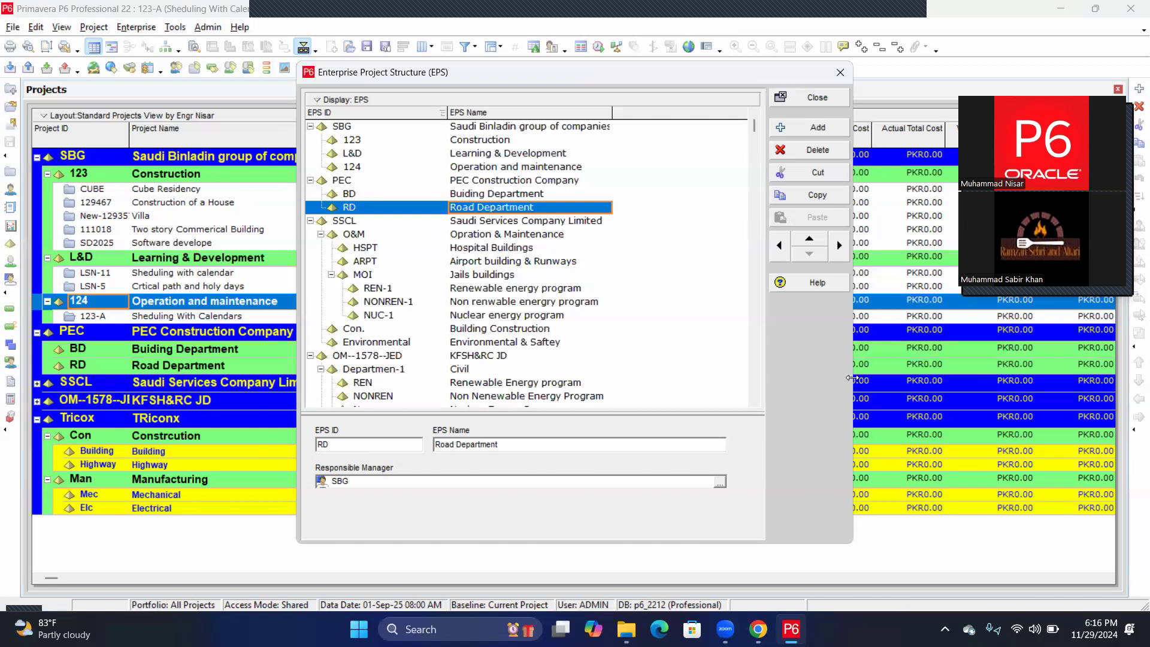
Enlarge and reposition the EPS window, then move Road Department (RD) above Building Department (BD) within PEC.
drag(852, 378, 969, 365)
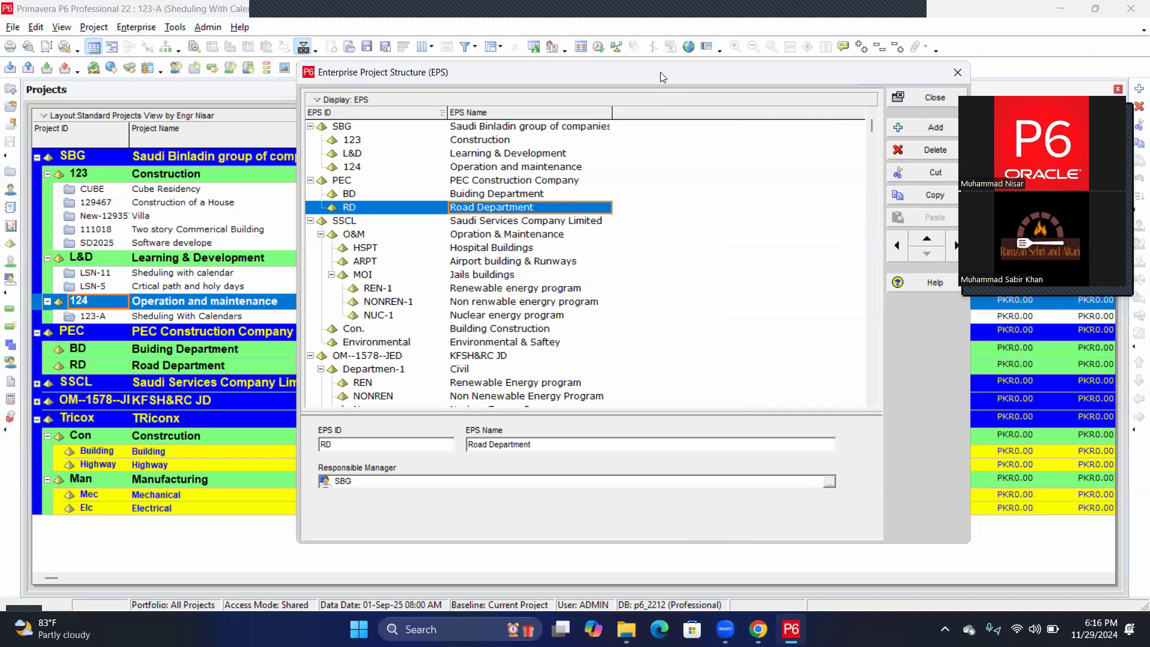
drag(662, 76, 673, 88)
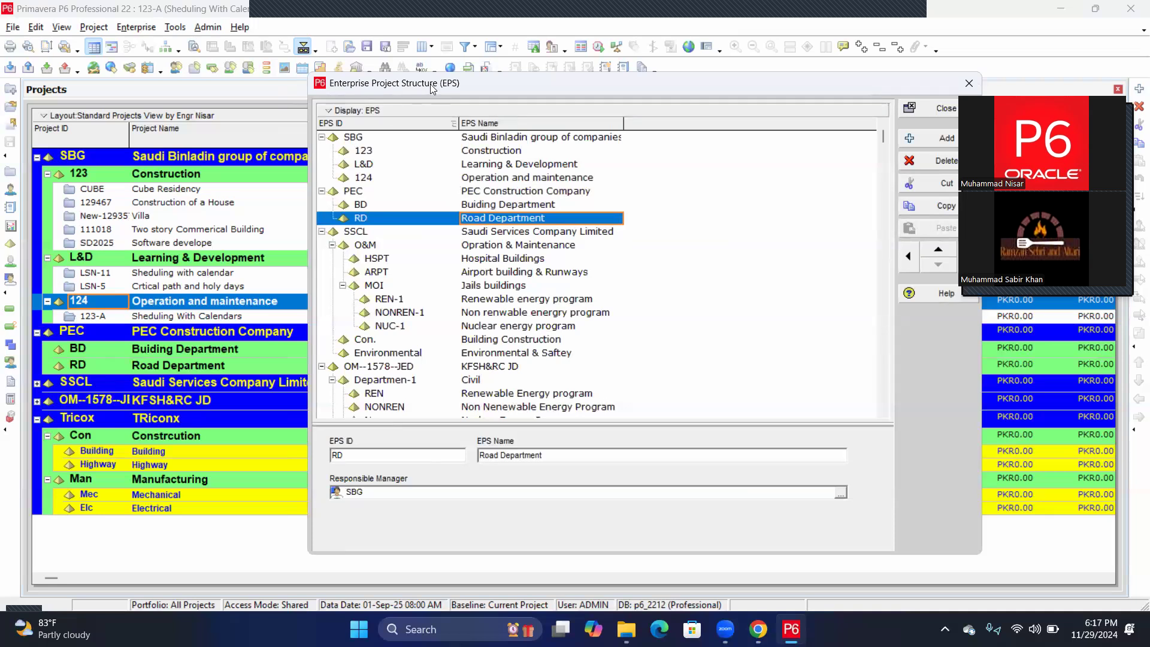
click(937, 247)
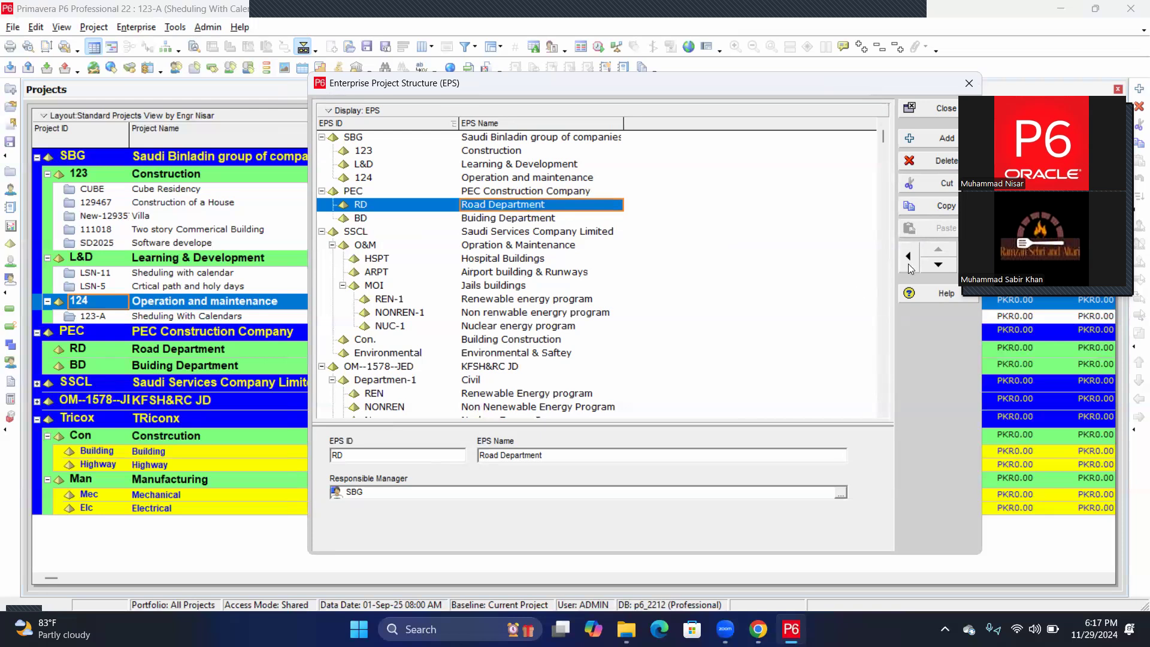
Outdent RD, move it to the top of the EPS tree, and add a new child NEWEPS.
click(909, 261)
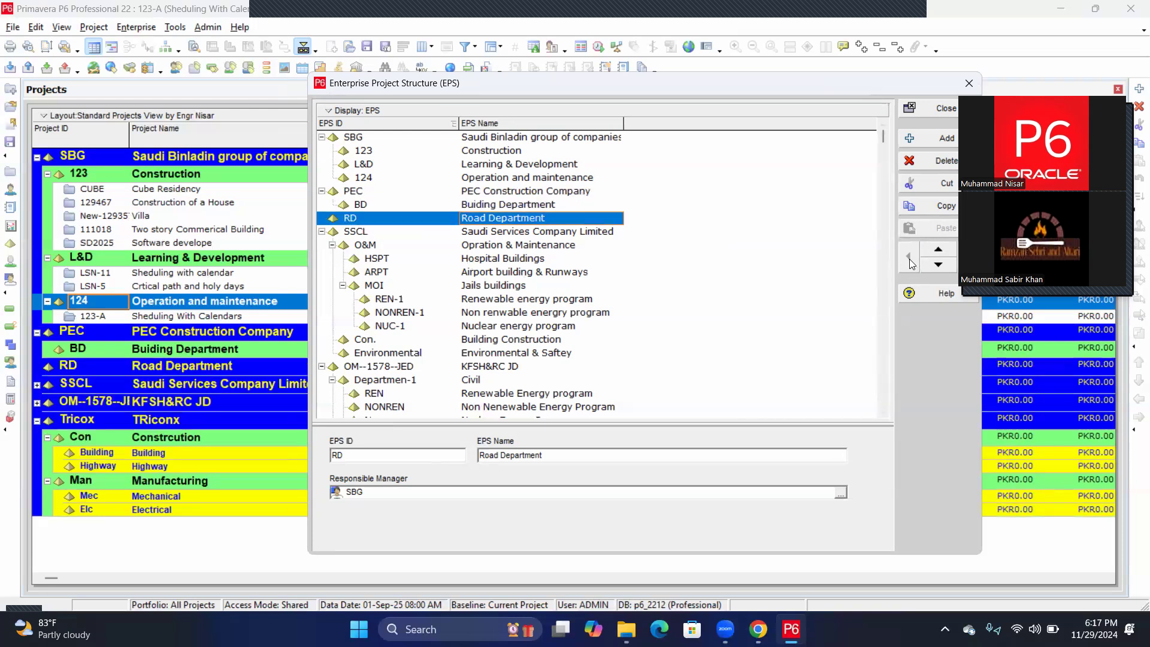
click(938, 249)
click(938, 249)
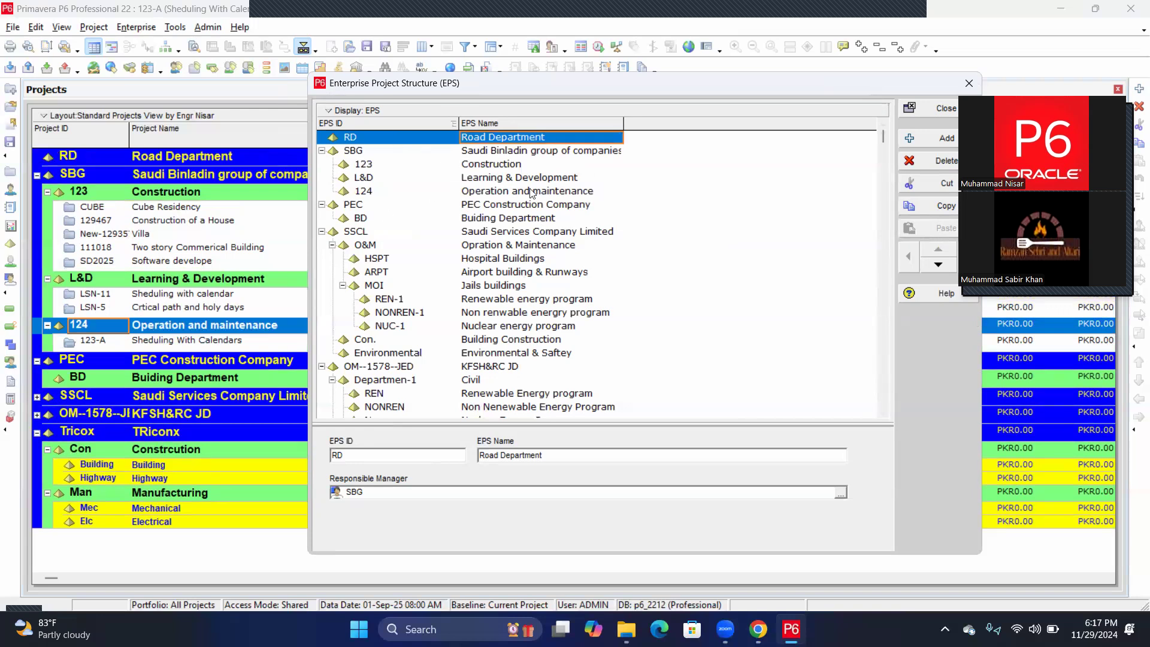
click(925, 140)
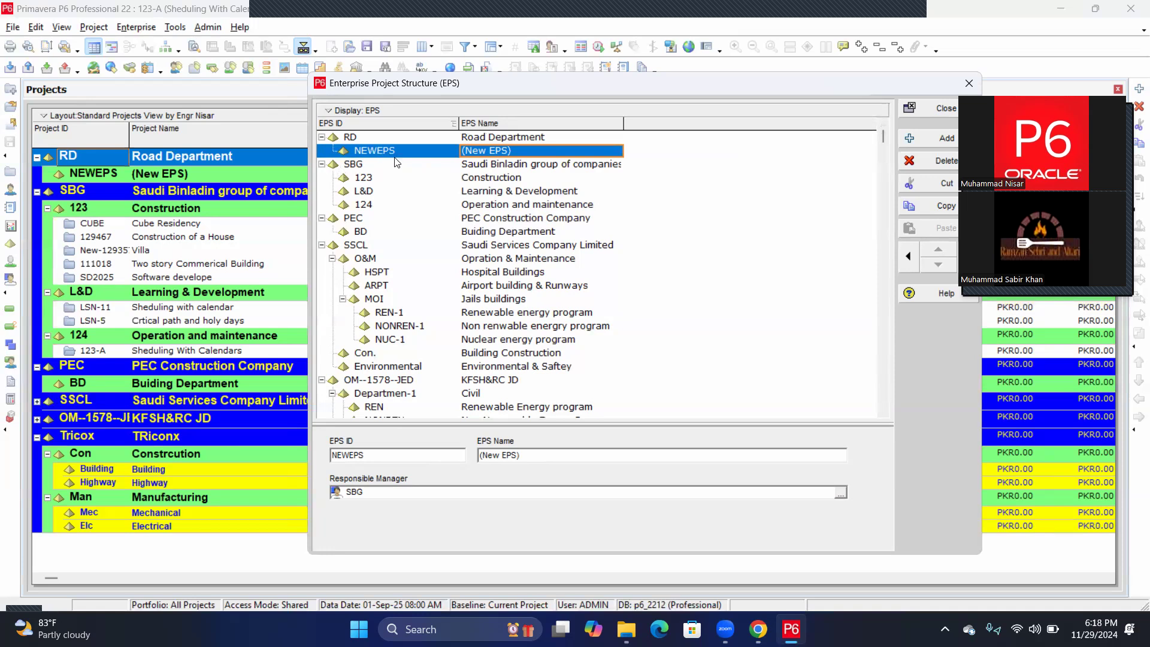
Shift NEWEPS out to top level and up above Road Department.
click(907, 258)
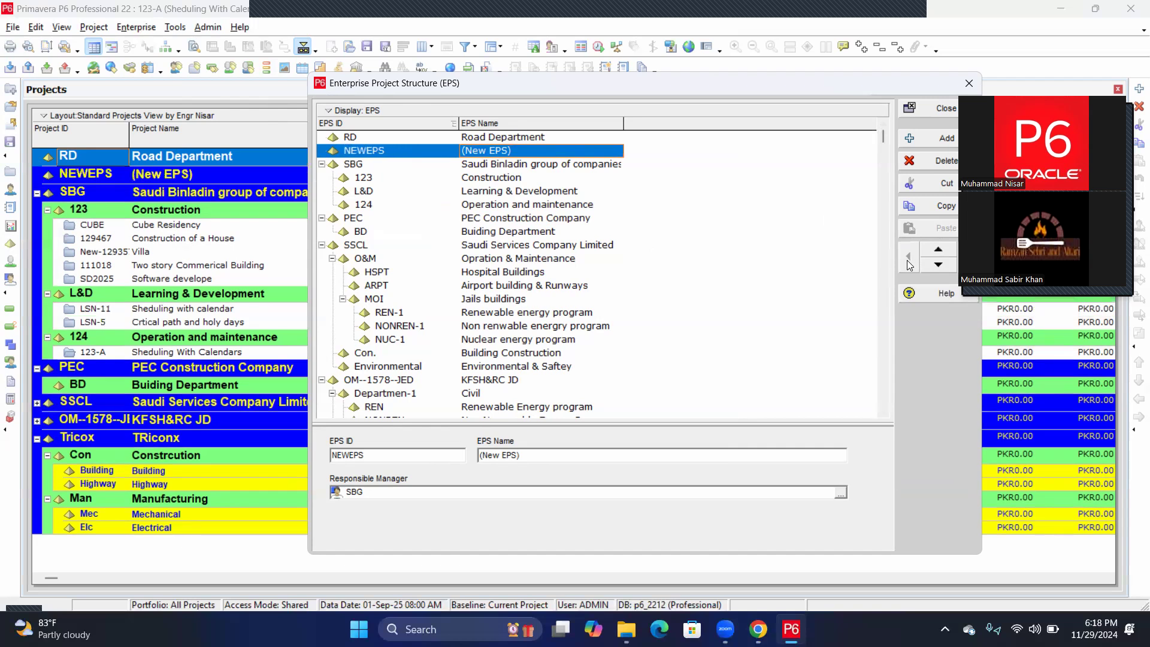
click(938, 252)
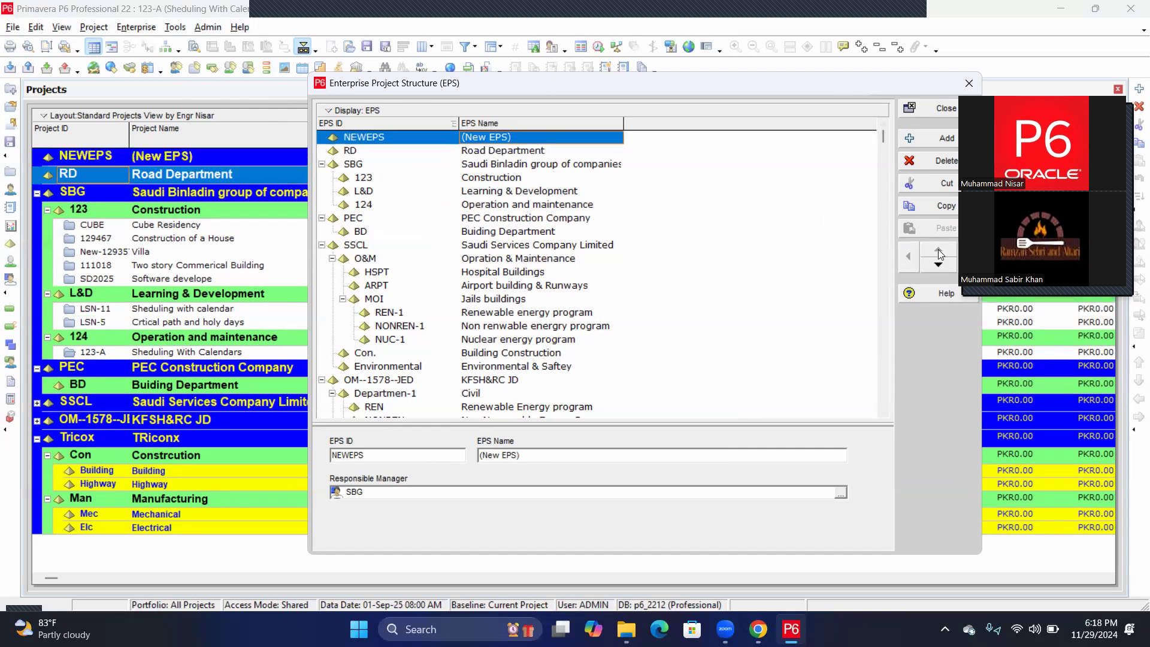
click(378, 135)
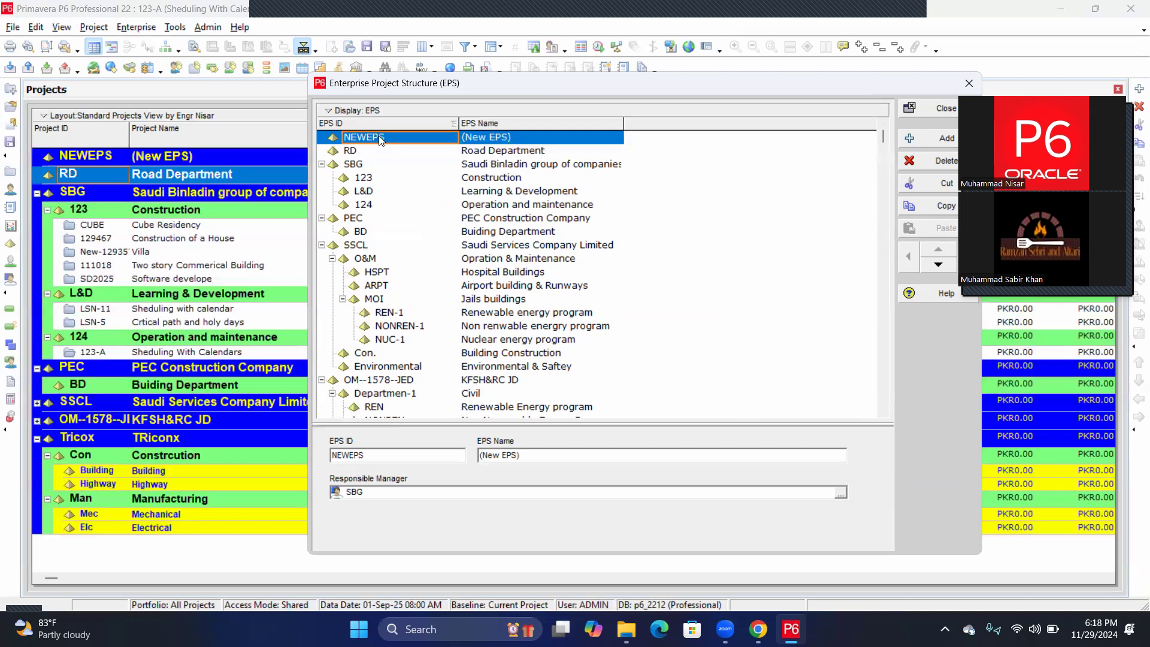
Change the top node's EPS ID to NESPAK, correcting the initial NSPK entry.
text(N)
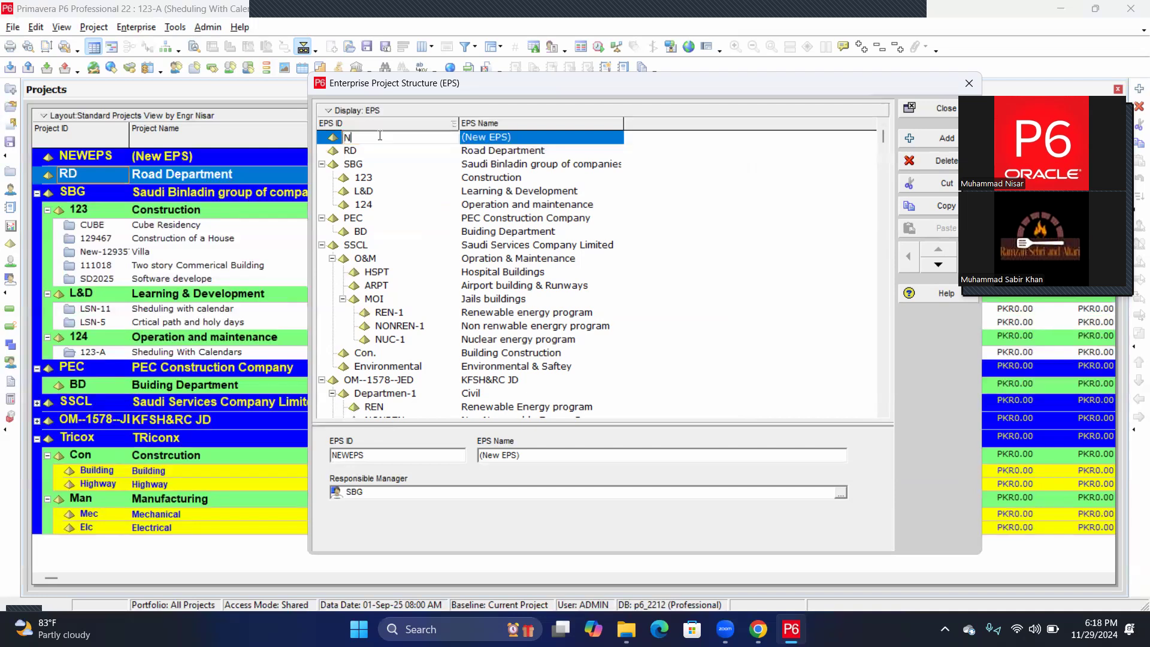
text(SPK)
click(491, 138)
click(491, 135)
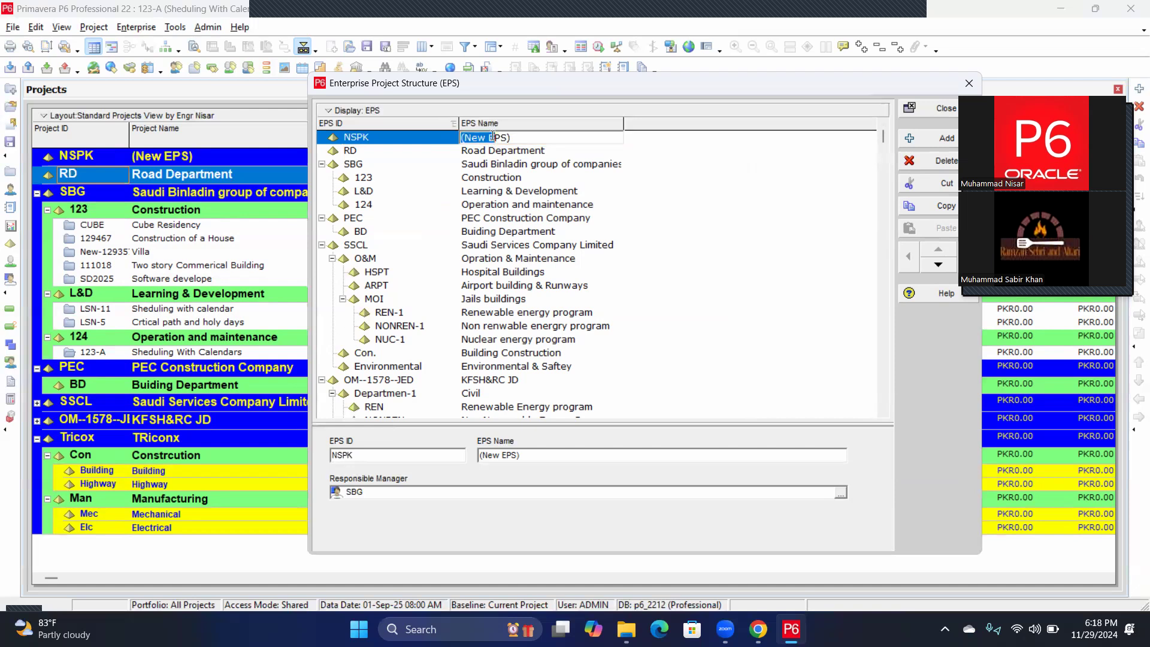
drag(512, 138, 463, 139)
click(368, 139)
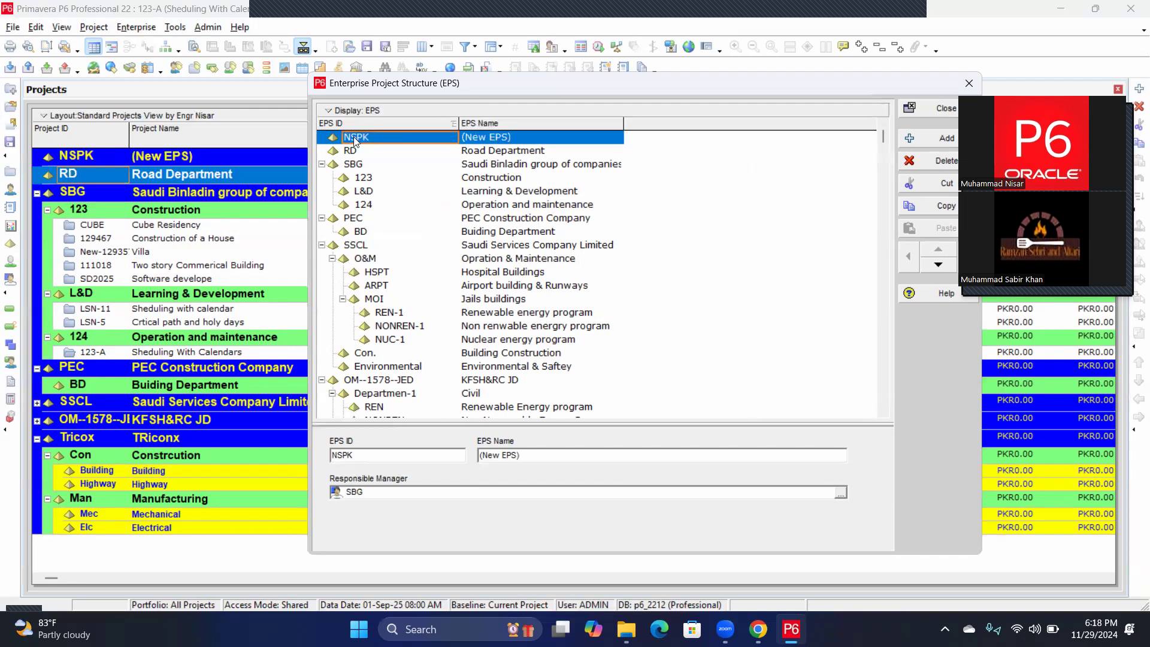
click(354, 138)
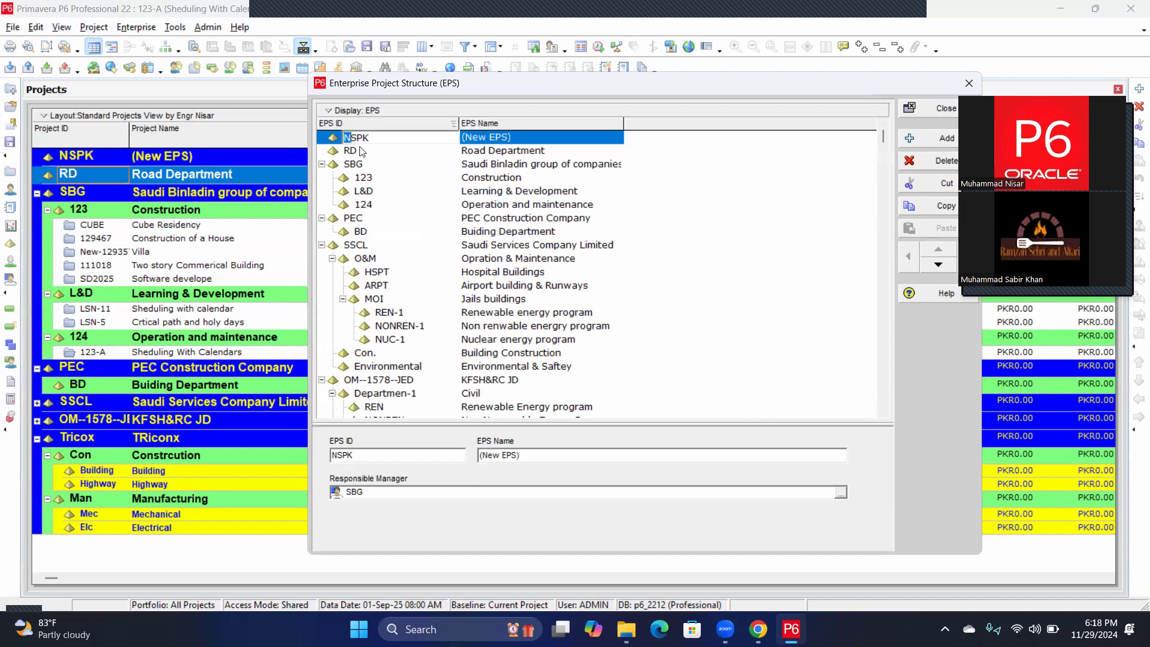
click(377, 135)
key(BackSpace)
key(BackSpace)
key(BackSpace)
text(ESPAK)
click(506, 139)
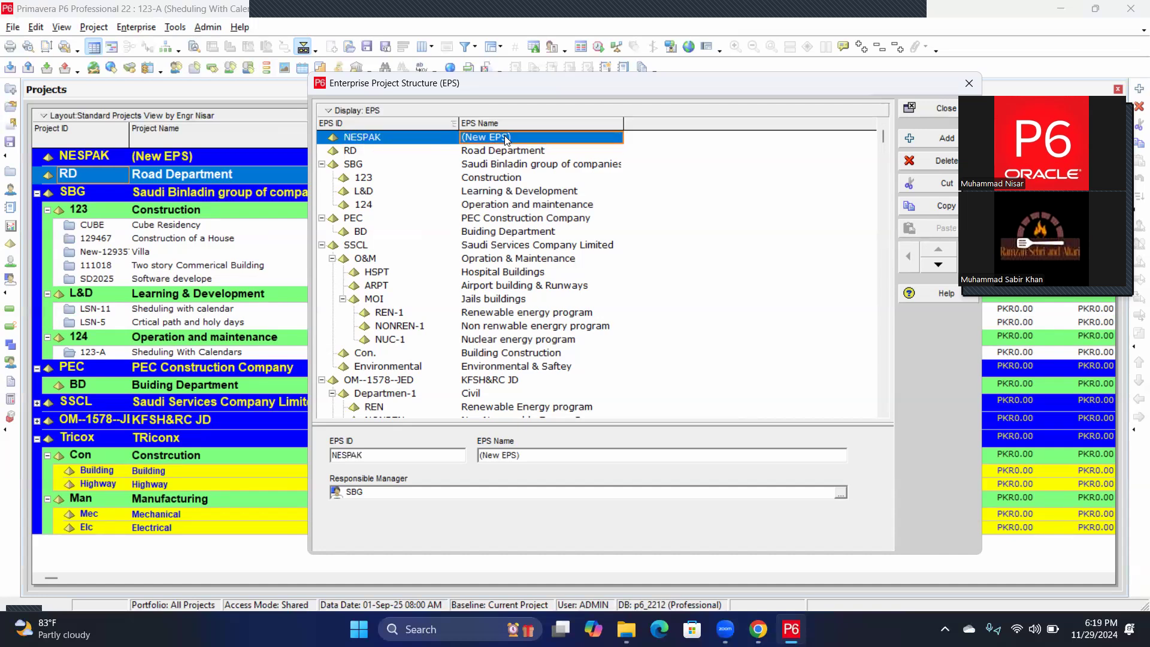
Name it National Engineering Services Pakistan and widen the EPS Name column.
text(National)
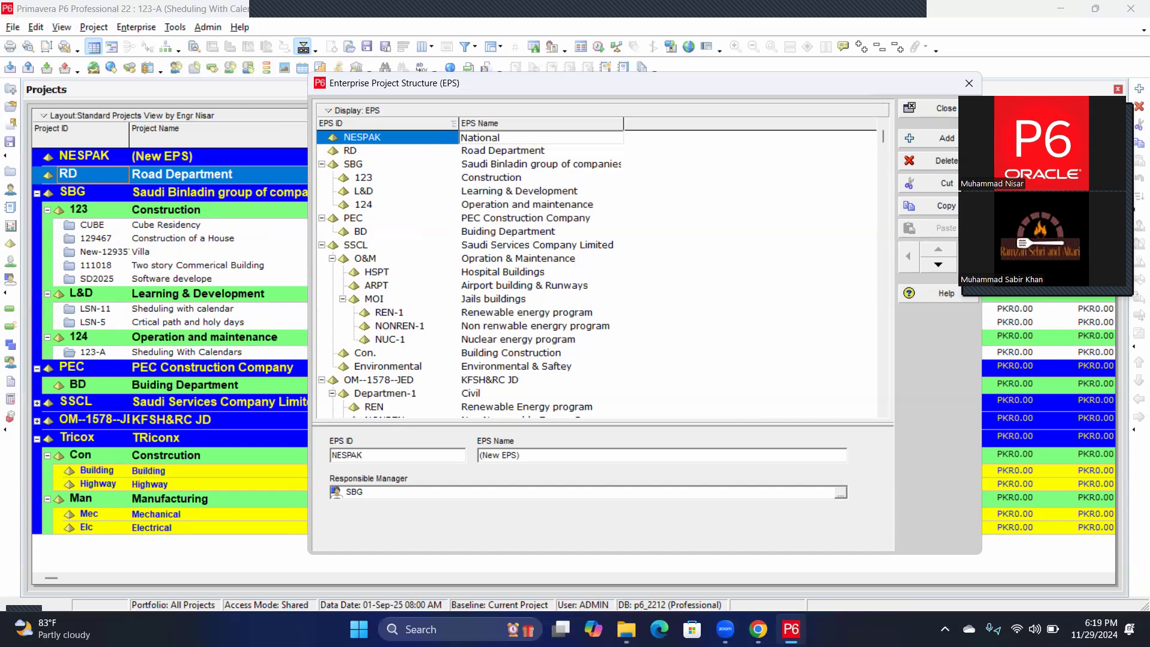
text( Engineering Services Pakistan)
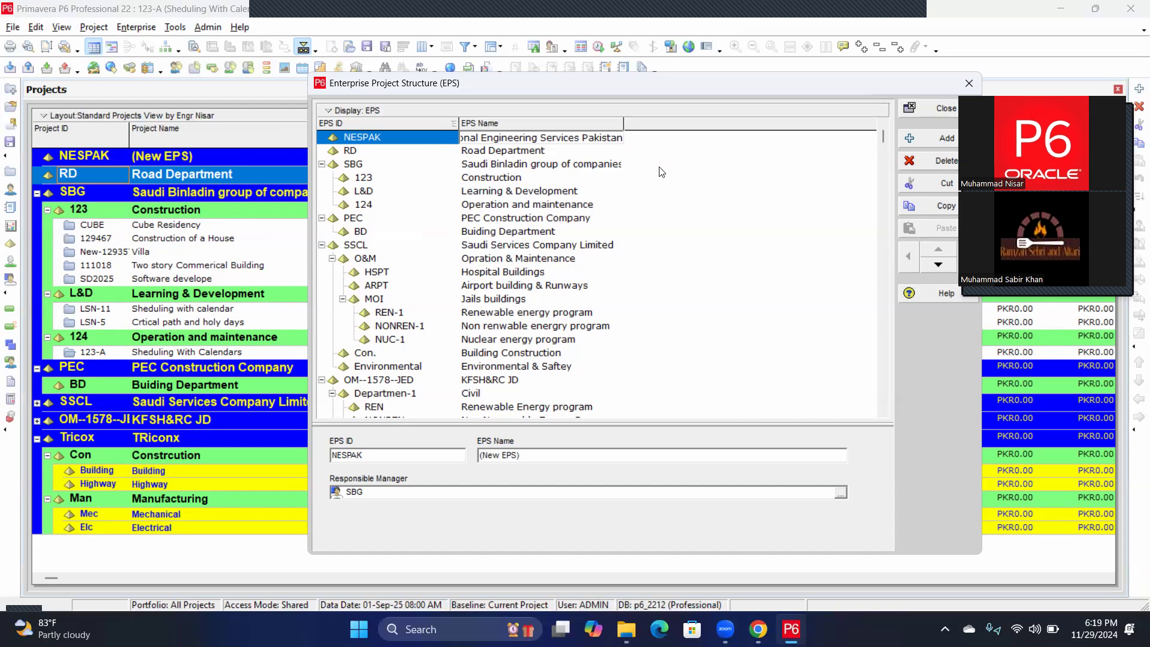
click(815, 160)
drag(624, 121, 677, 120)
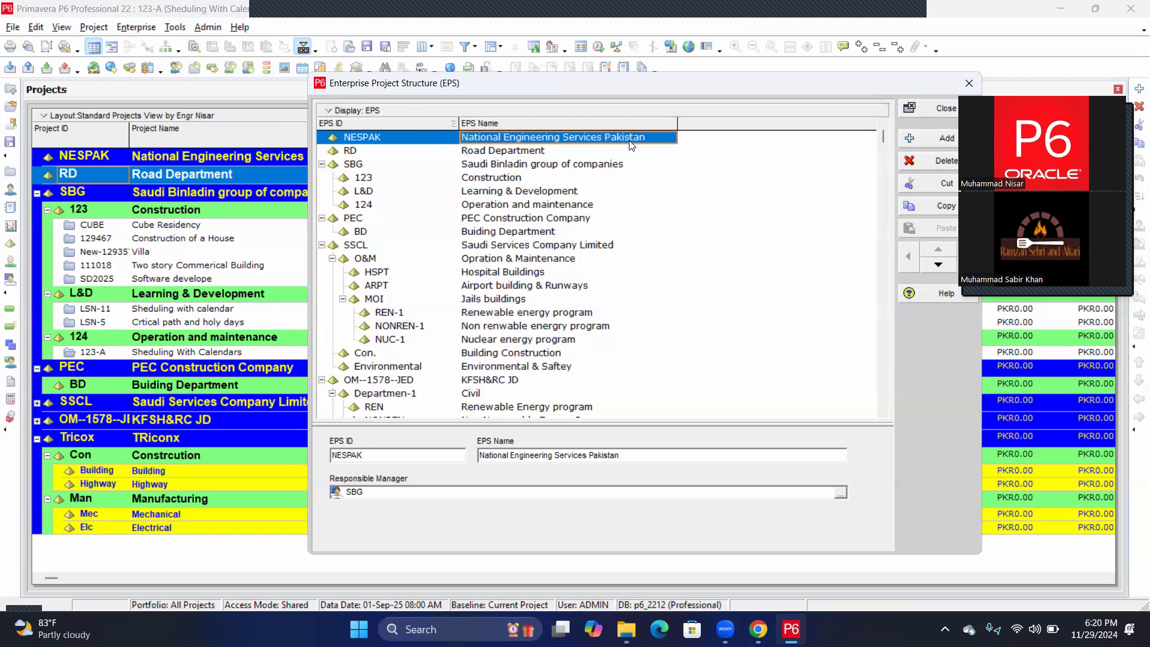
Create EPS node BLD-1 named Building Construction beneath NESPAK.
click(935, 139)
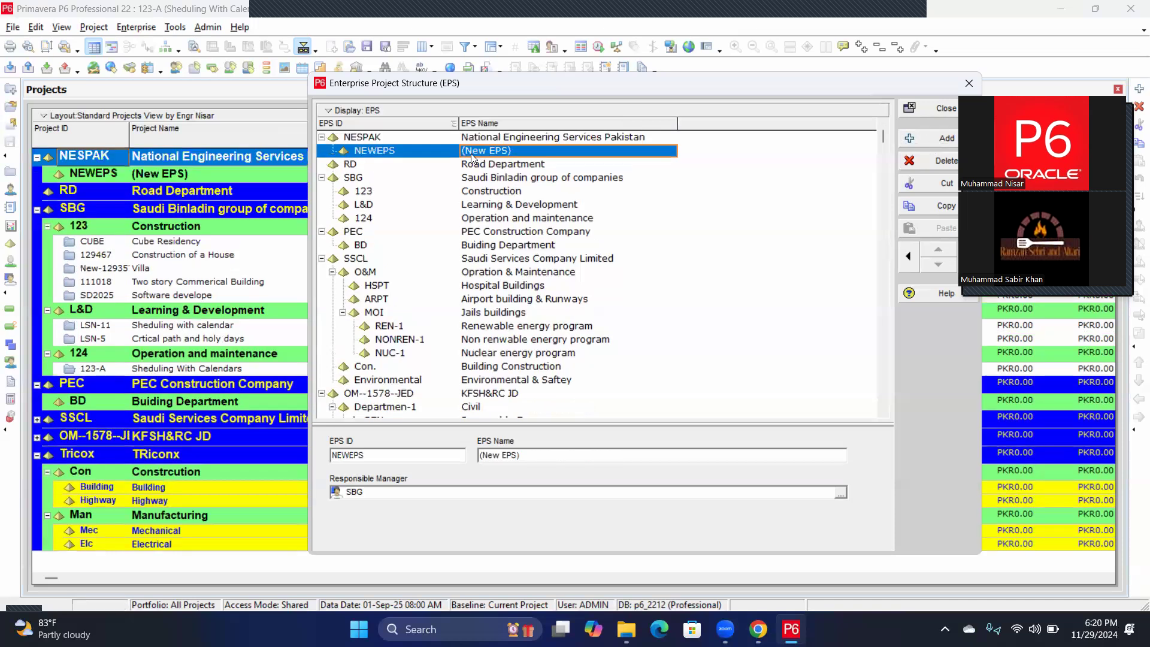
click(378, 154)
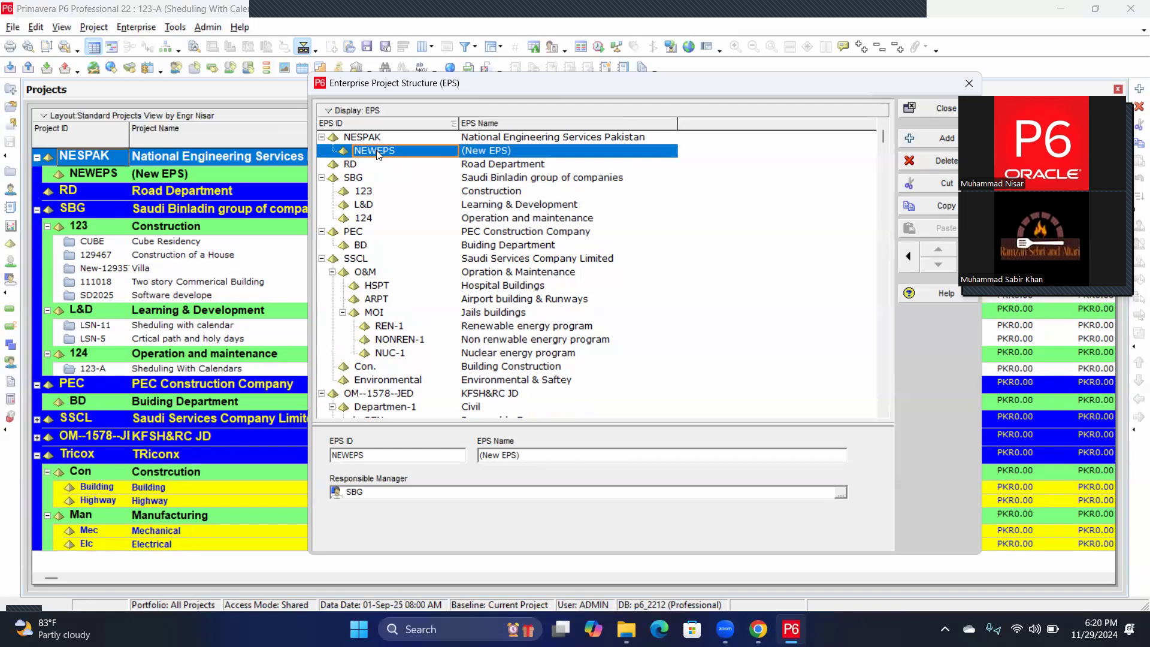
click(377, 153)
text(BLD)
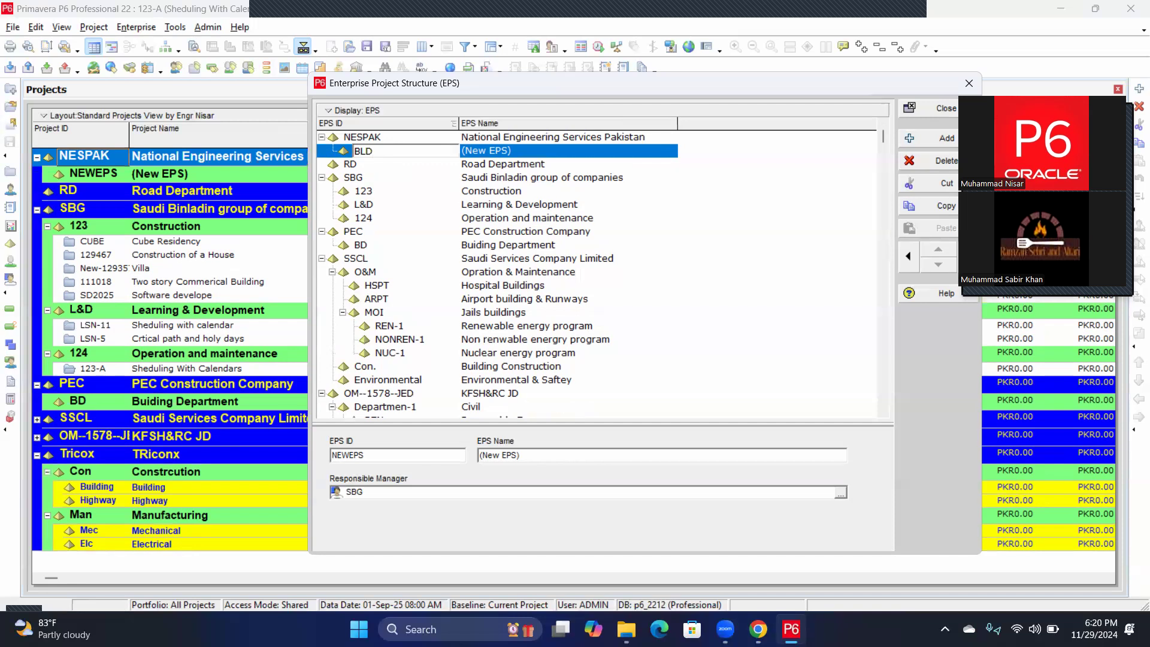
text(-1)
click(500, 150)
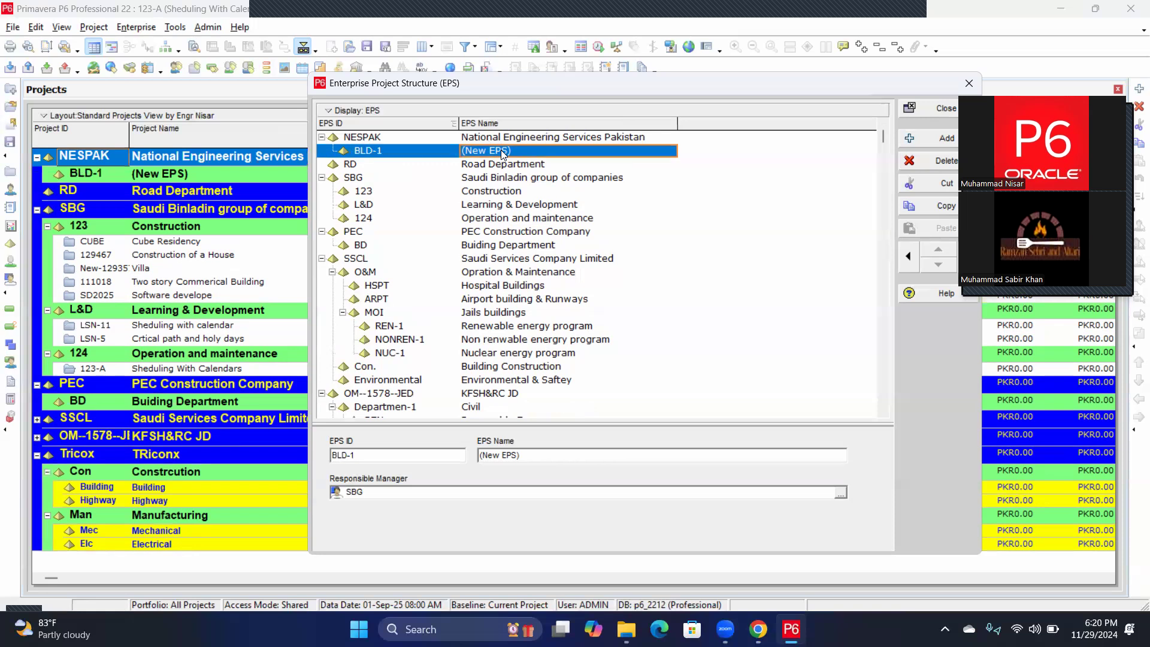
text(Building Cons)
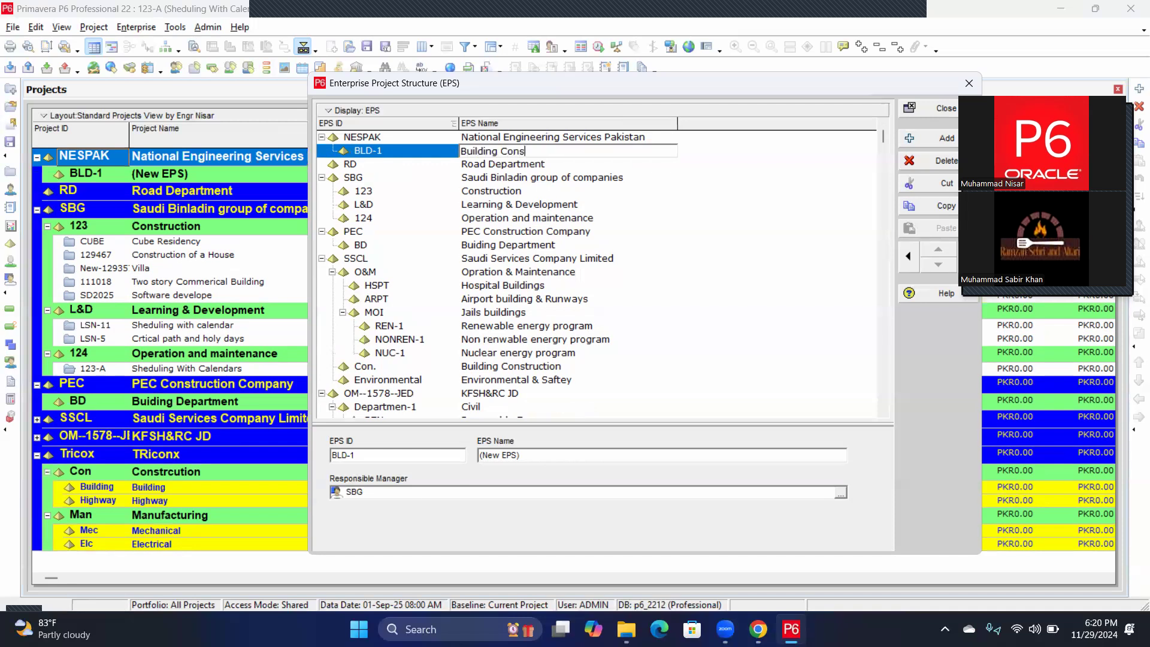
text(truction)
key(Return)
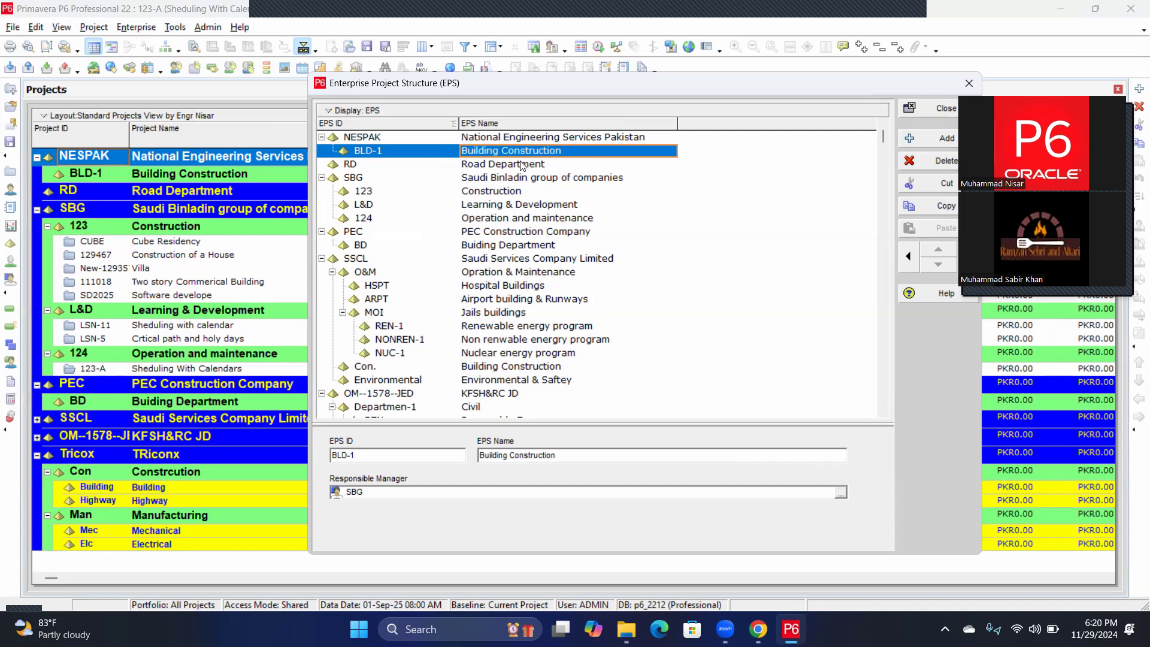
click(397, 137)
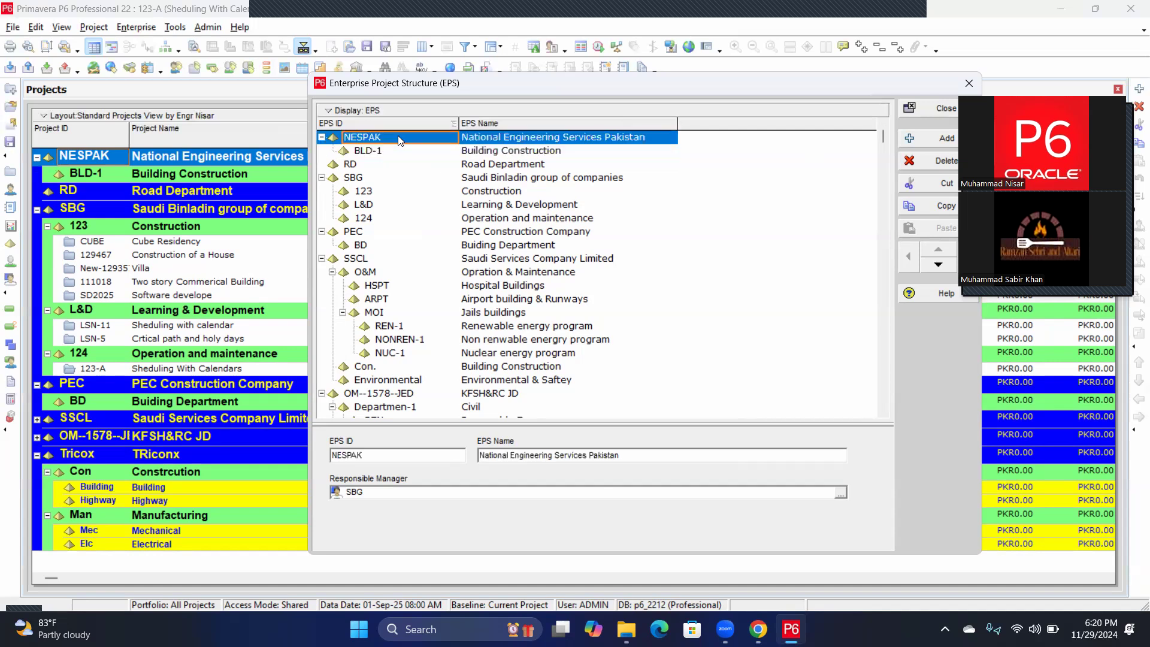
Create EPS node HW-1 named Highway Construction beneath NESPAK.
click(924, 136)
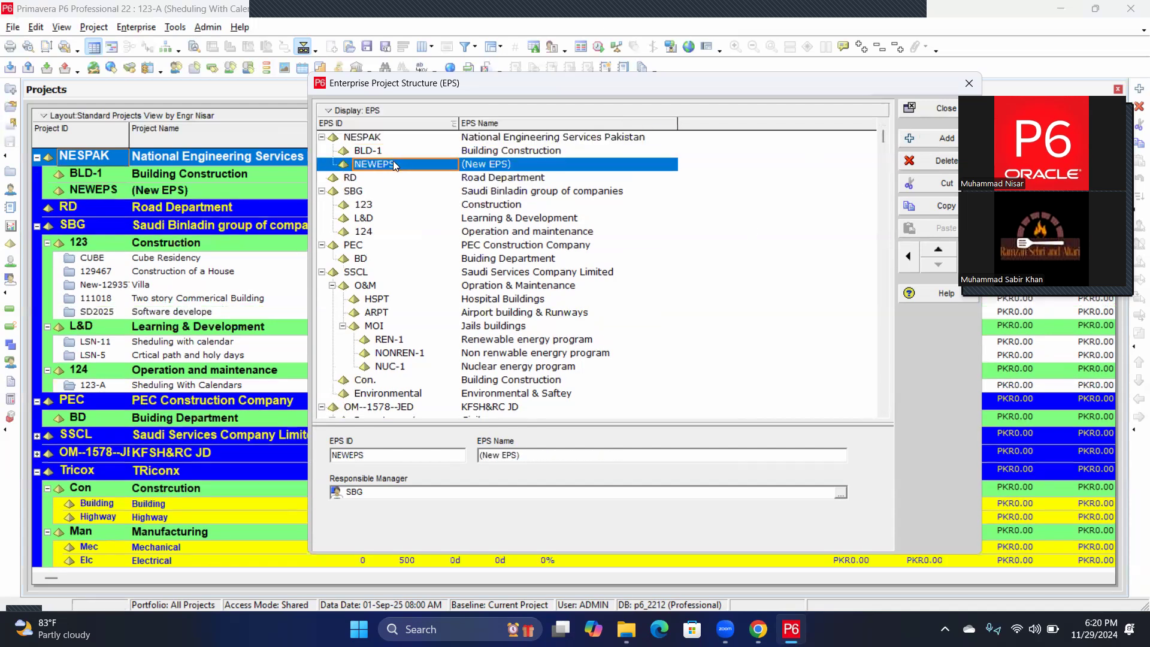
click(393, 164)
text(HW-1)
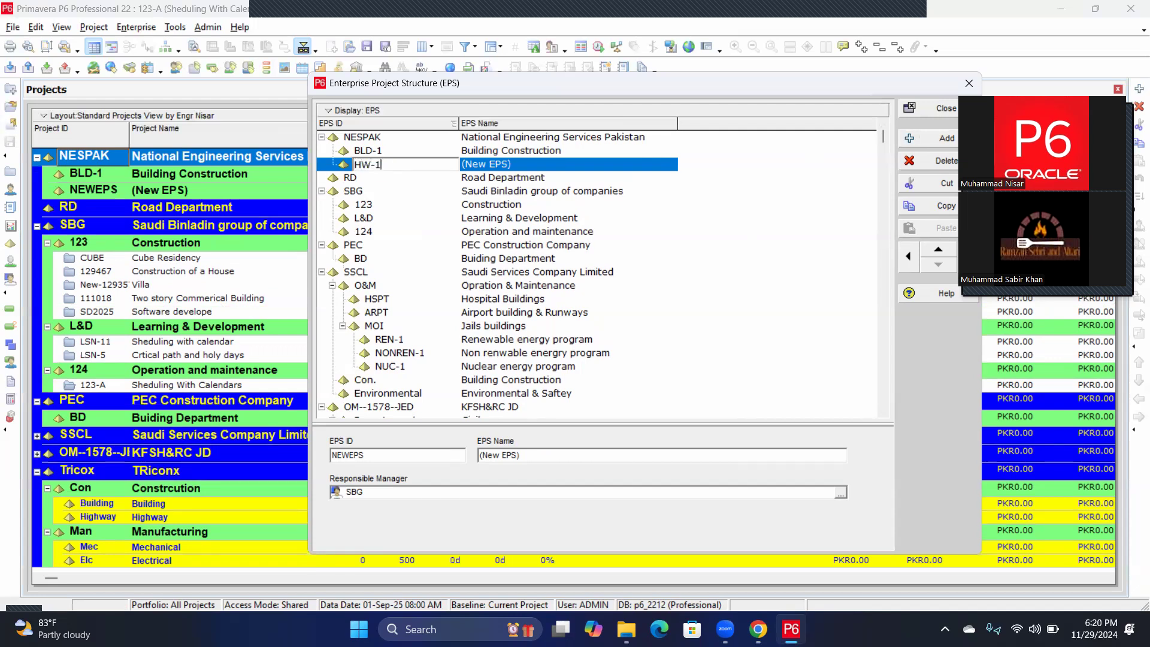
click(497, 168)
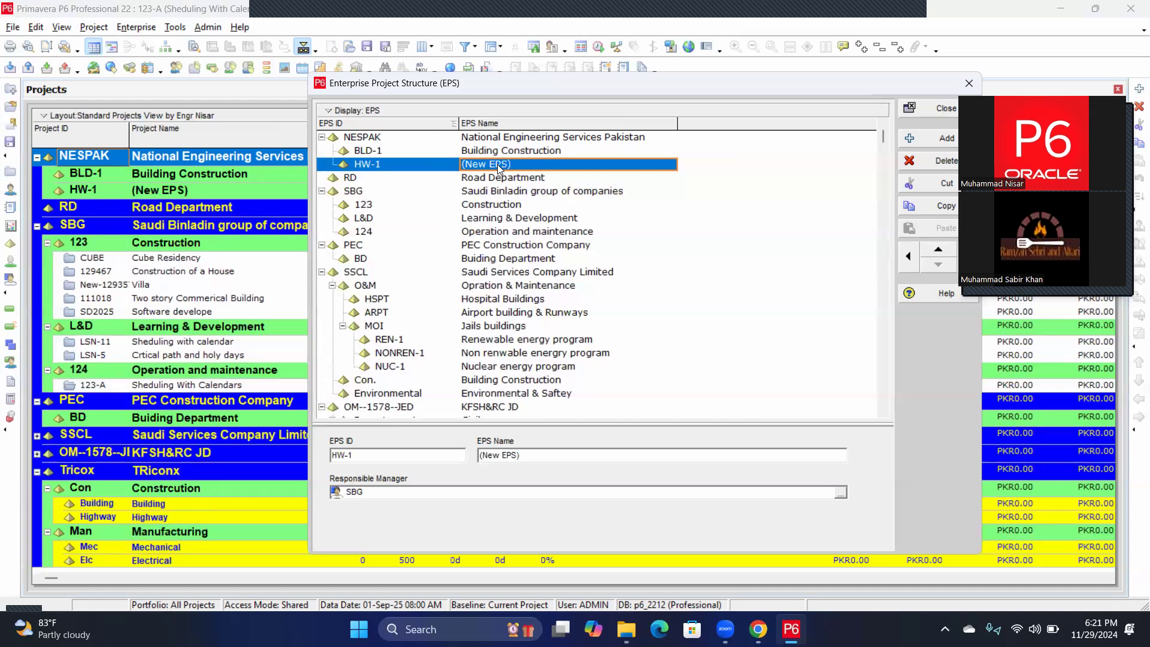
text(Higway)
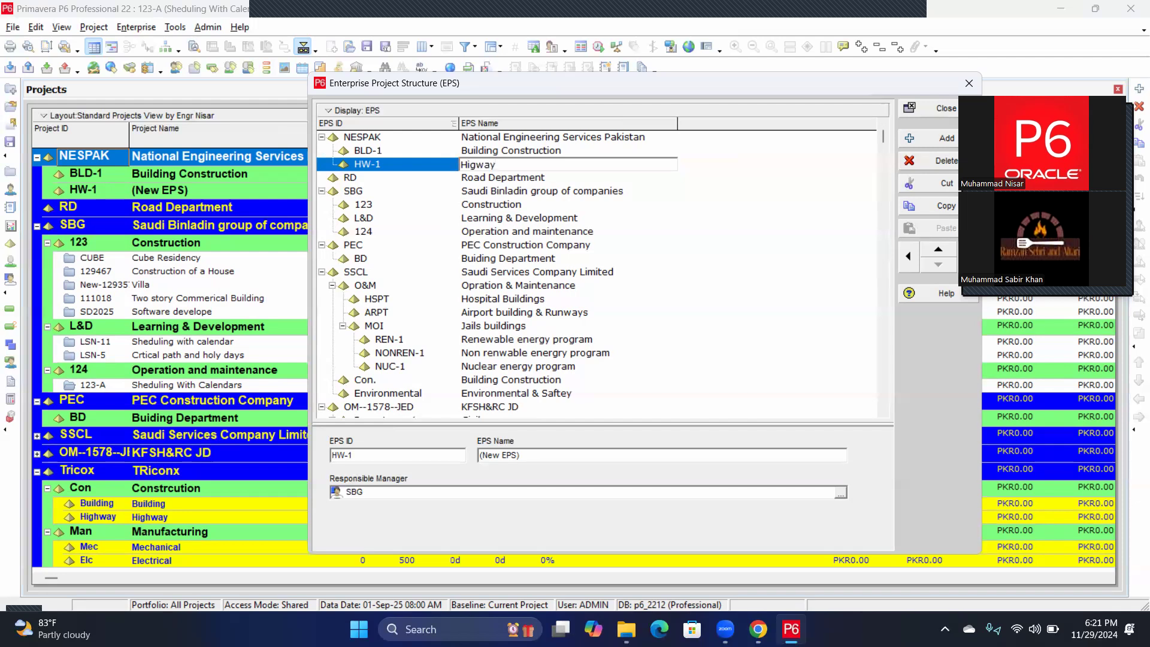
key(BackSpace)
key(BackSpace)
key(BackSpace)
text(hway Construction)
click(496, 139)
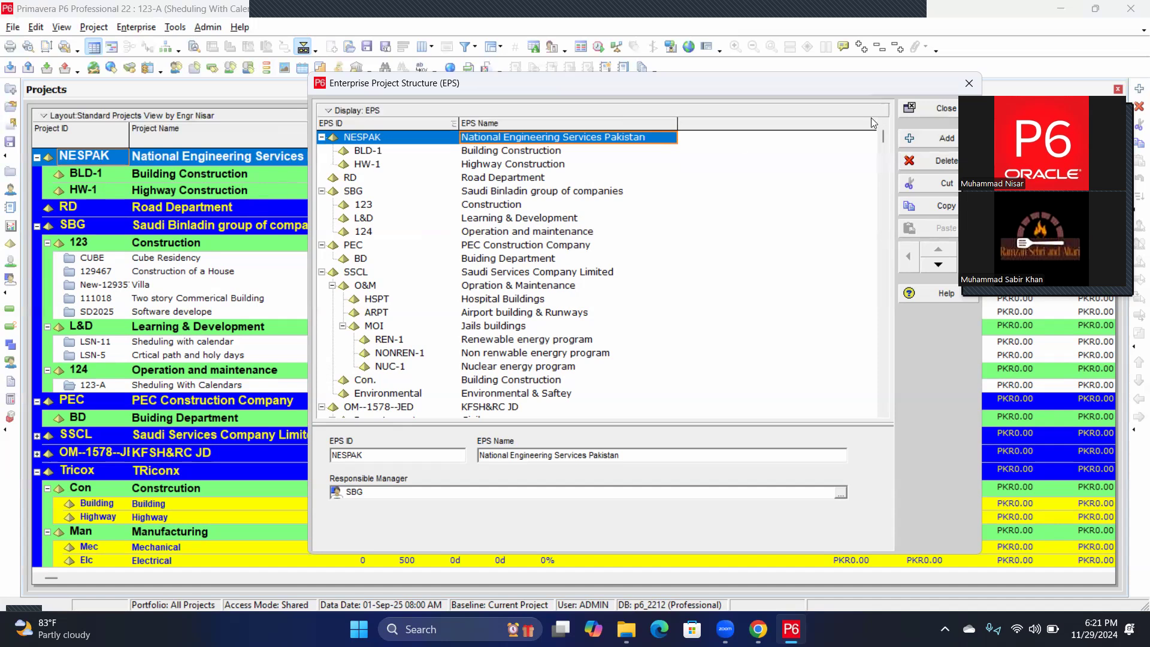
Create EPS node IR-1 named Irrigation beneath NESPAK.
click(926, 139)
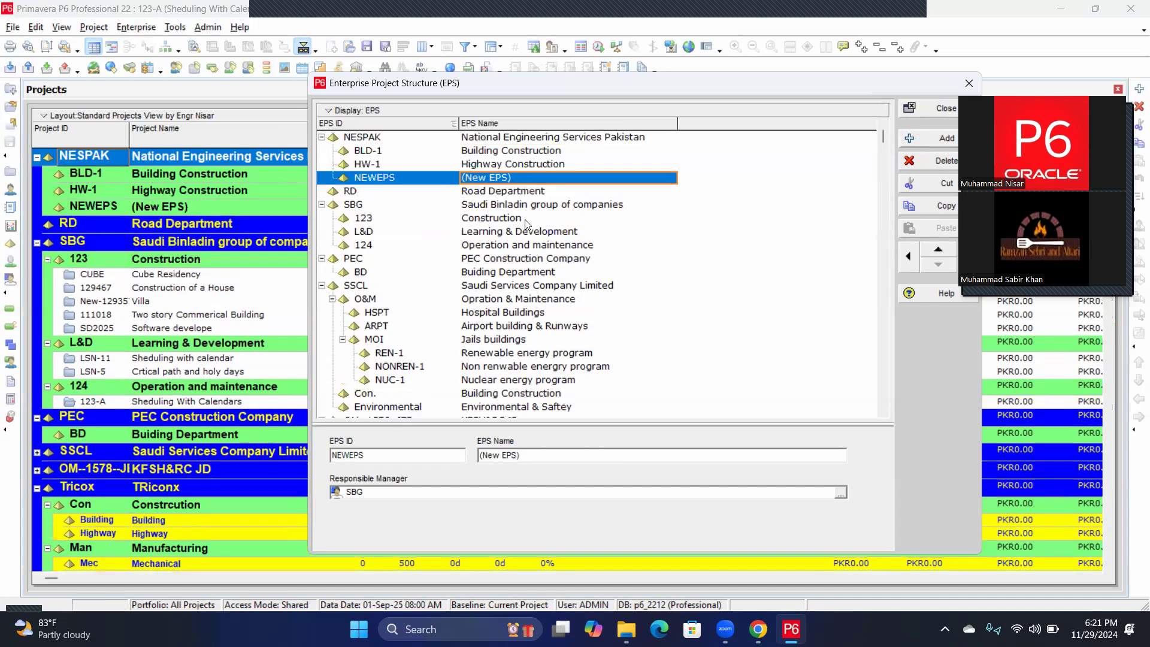
click(381, 180)
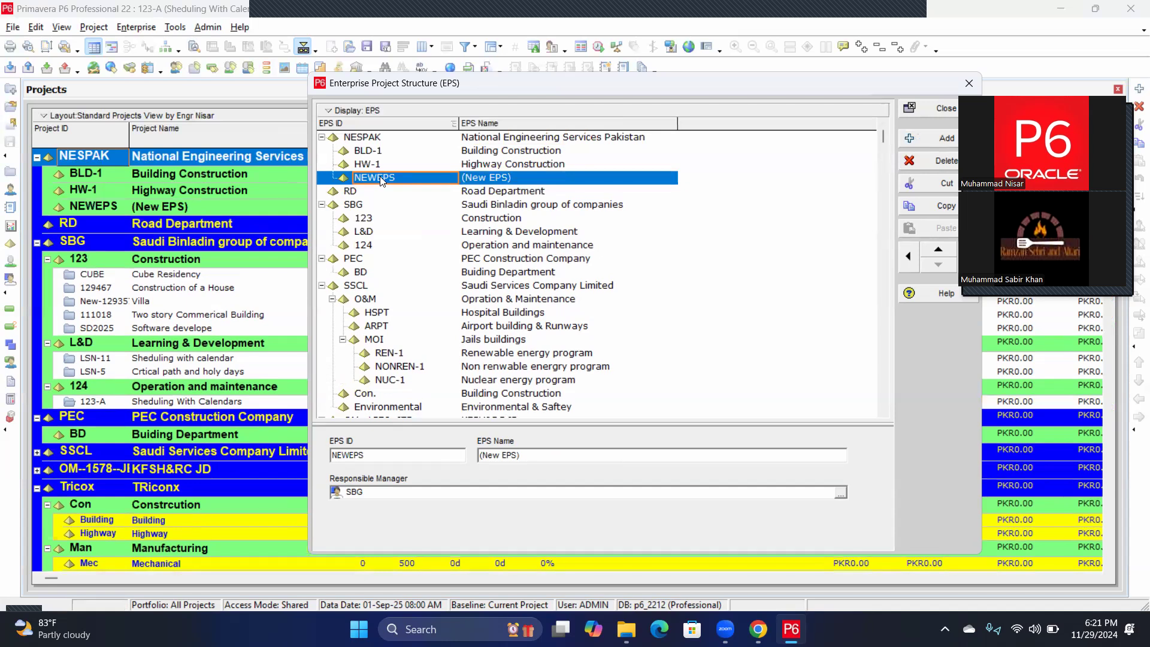
click(380, 180)
text(IR-1)
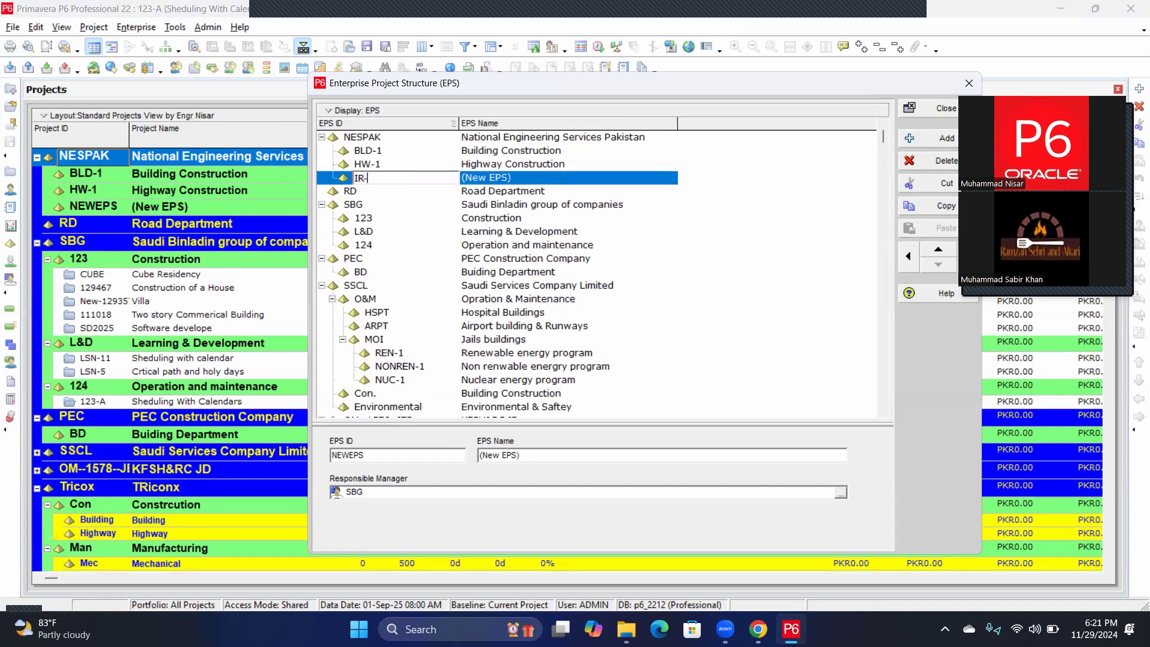
click(481, 177)
text(I)
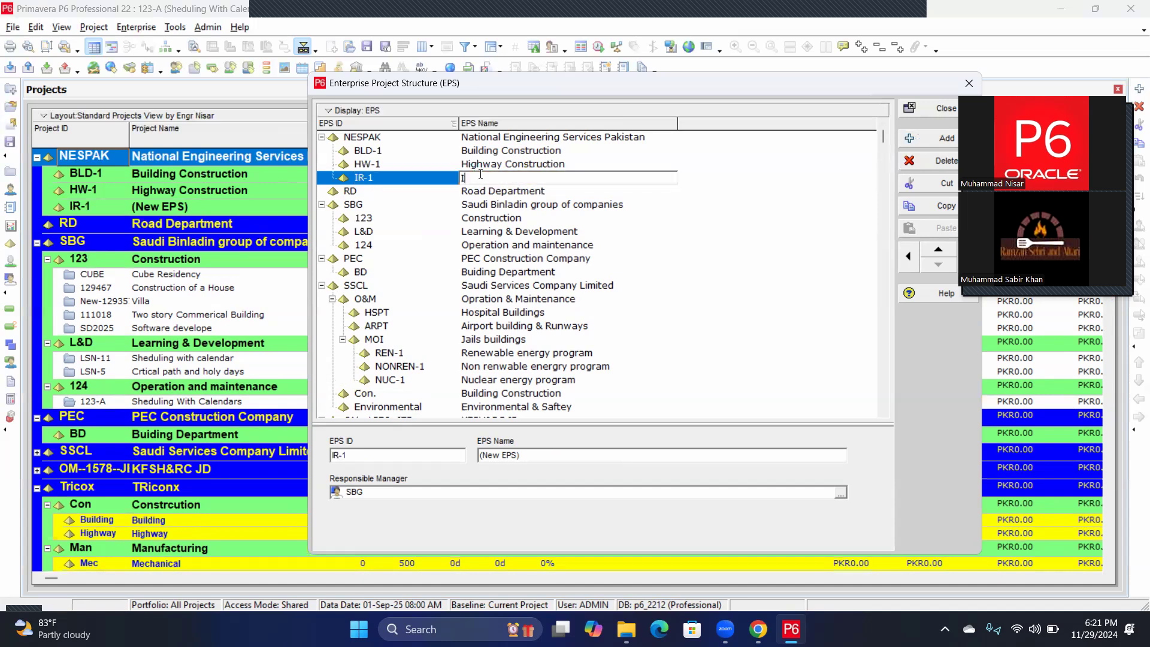
text(rrigation)
click(769, 177)
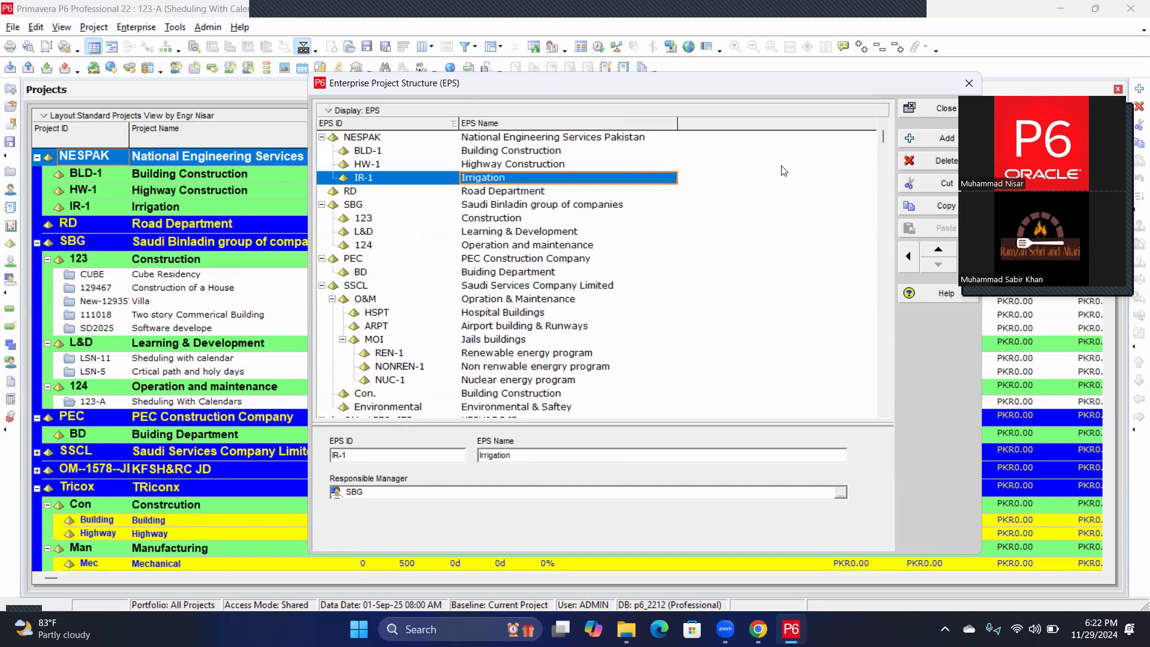
click(940, 111)
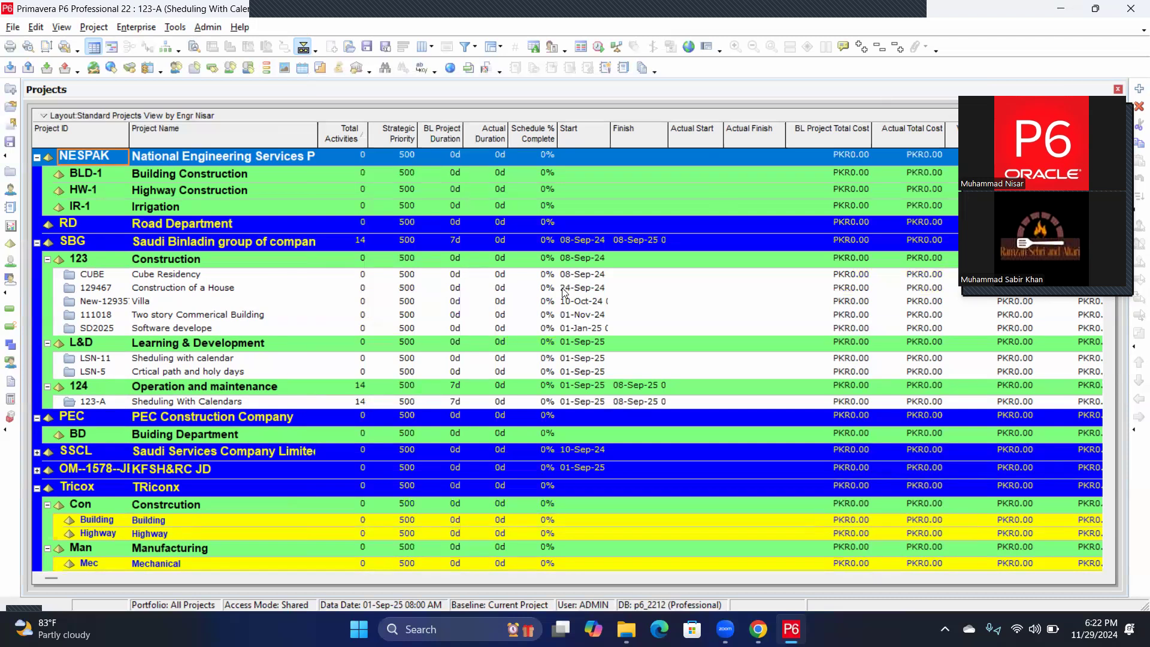
click(127, 31)
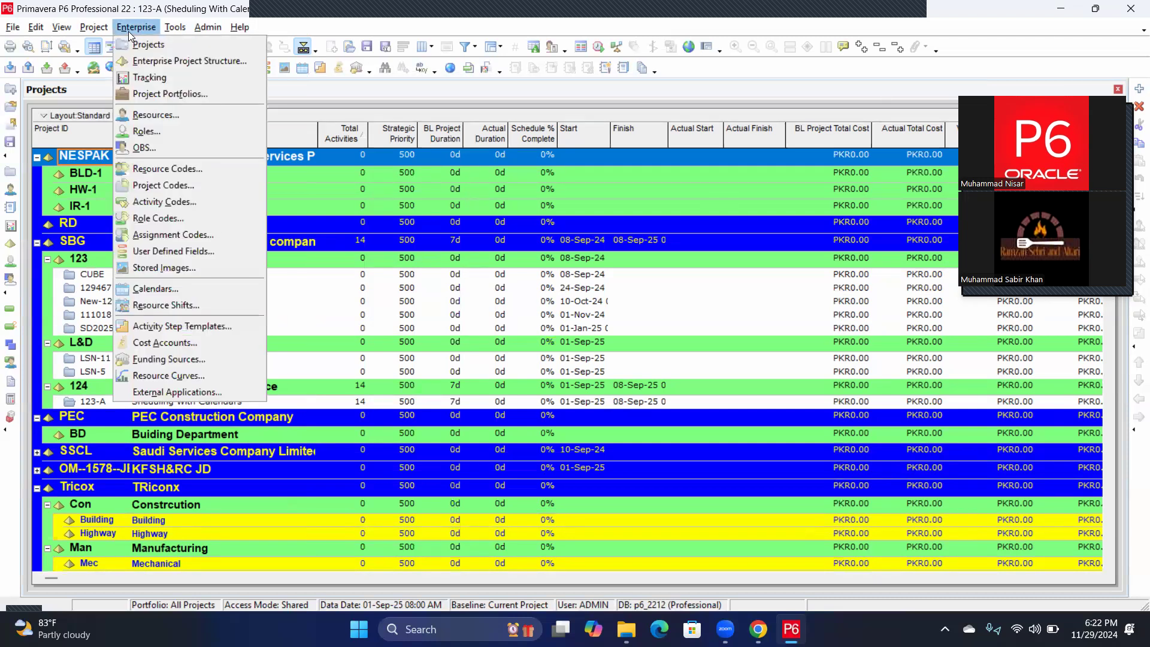
click(140, 62)
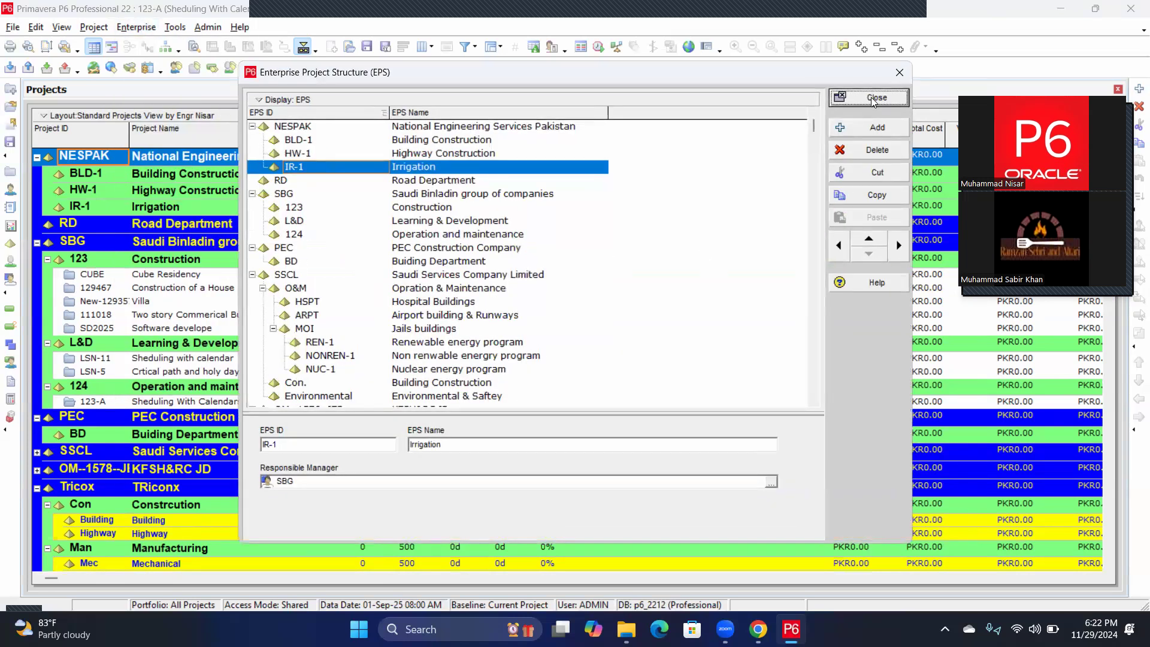
click(900, 72)
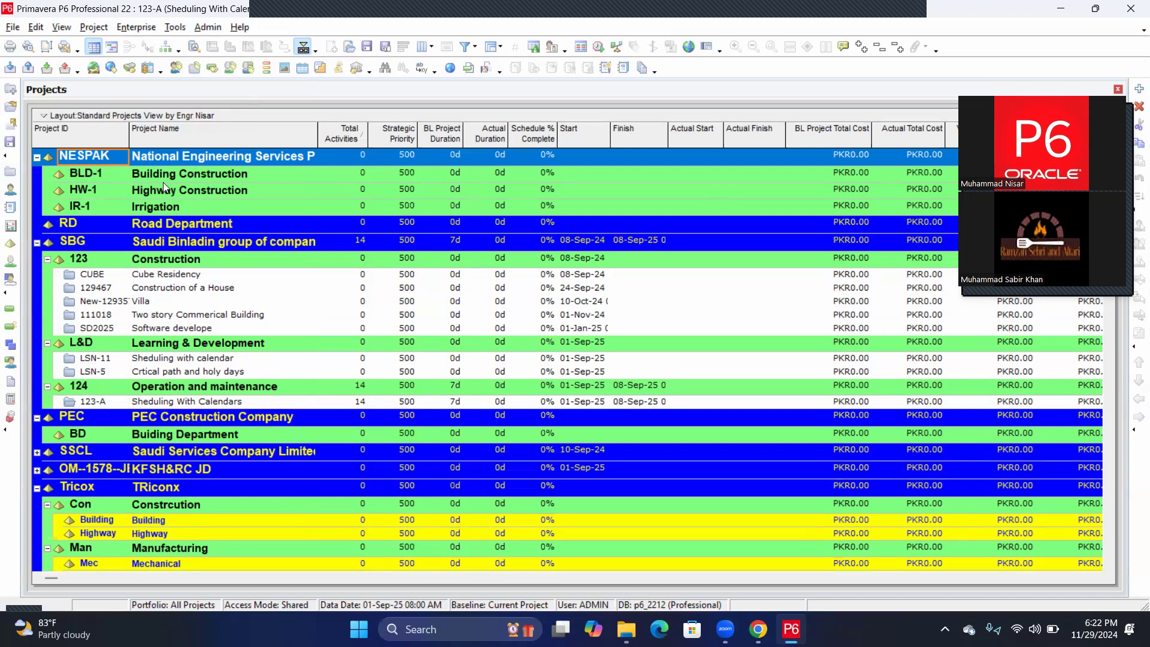
click(200, 172)
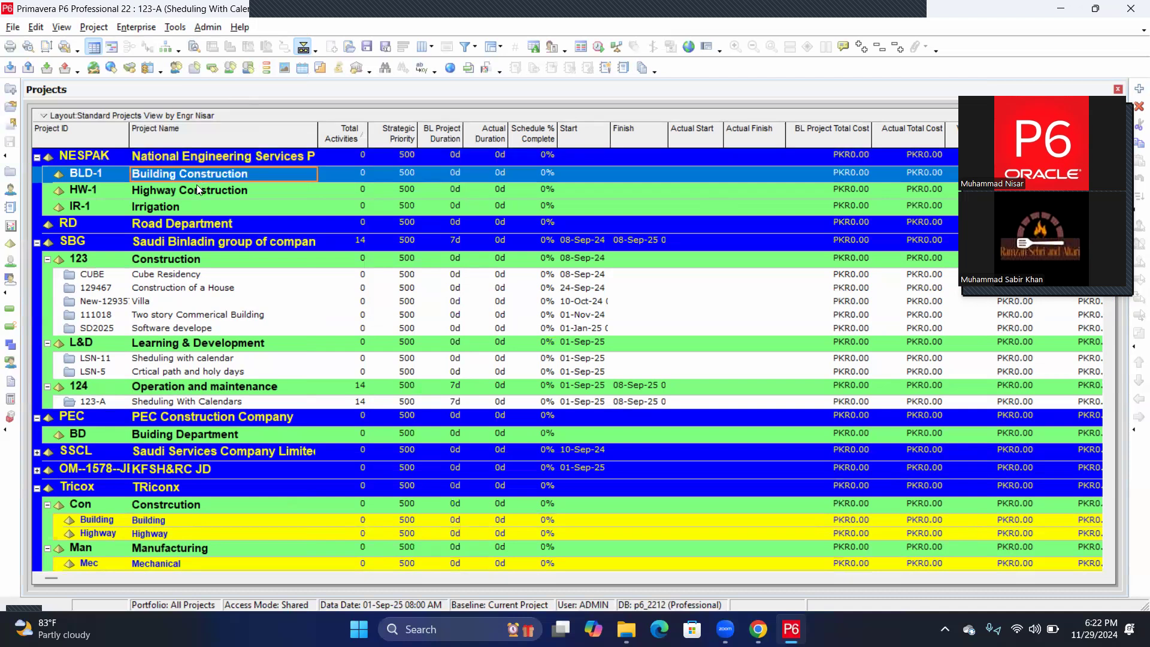
click(196, 190)
click(168, 206)
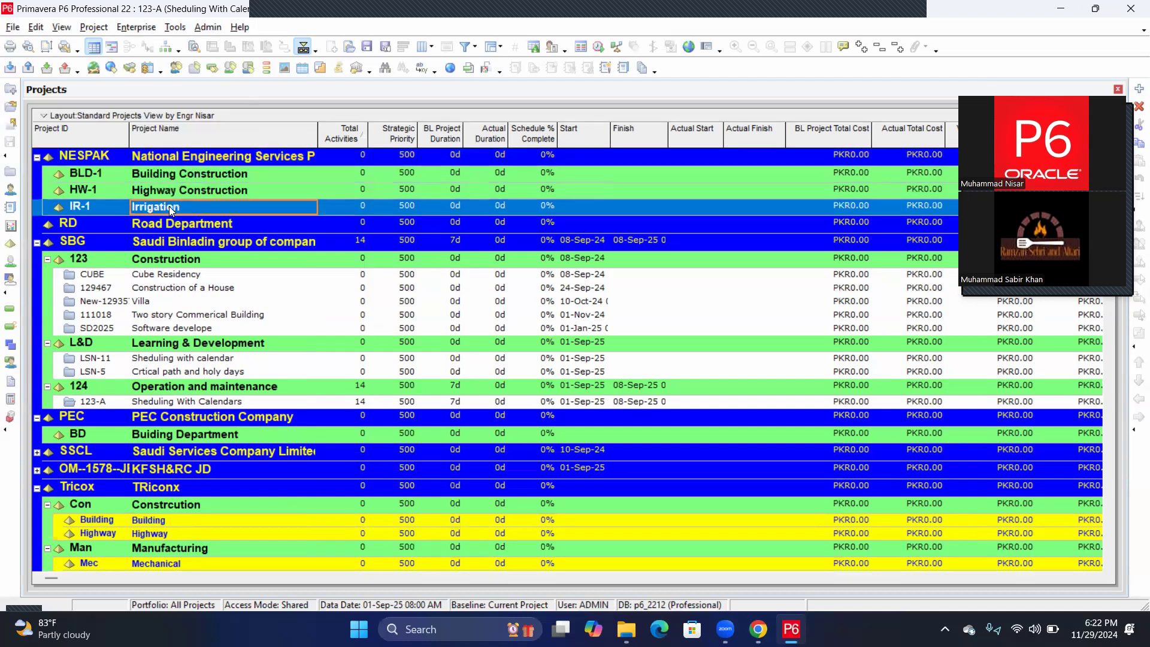
click(194, 173)
click(200, 189)
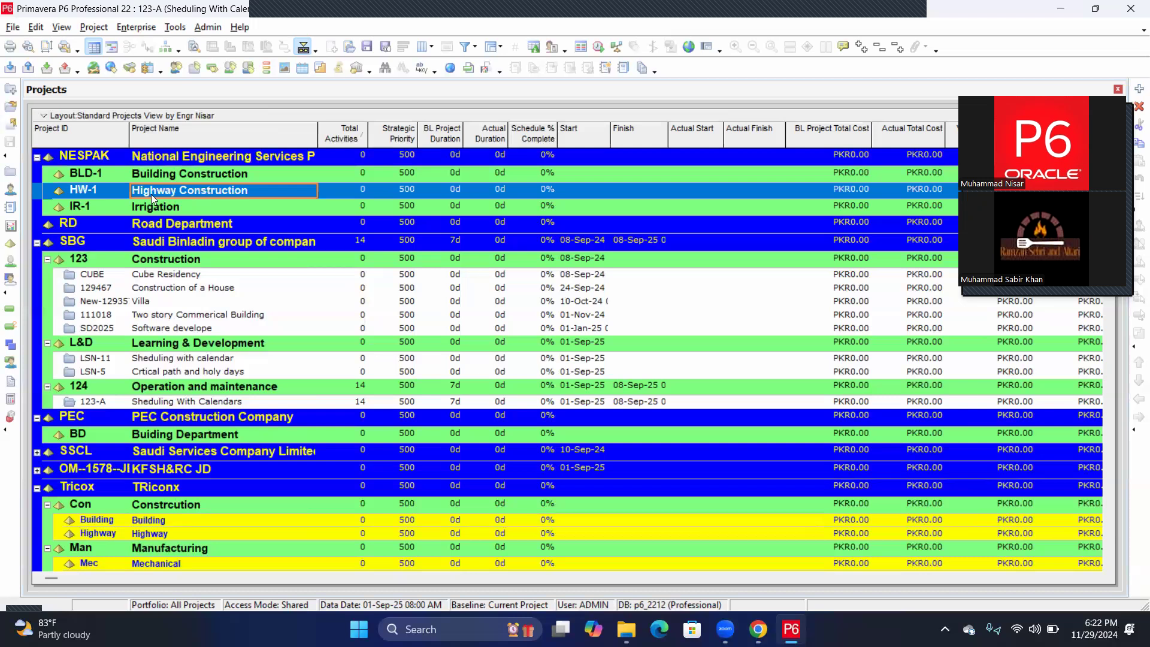
click(151, 203)
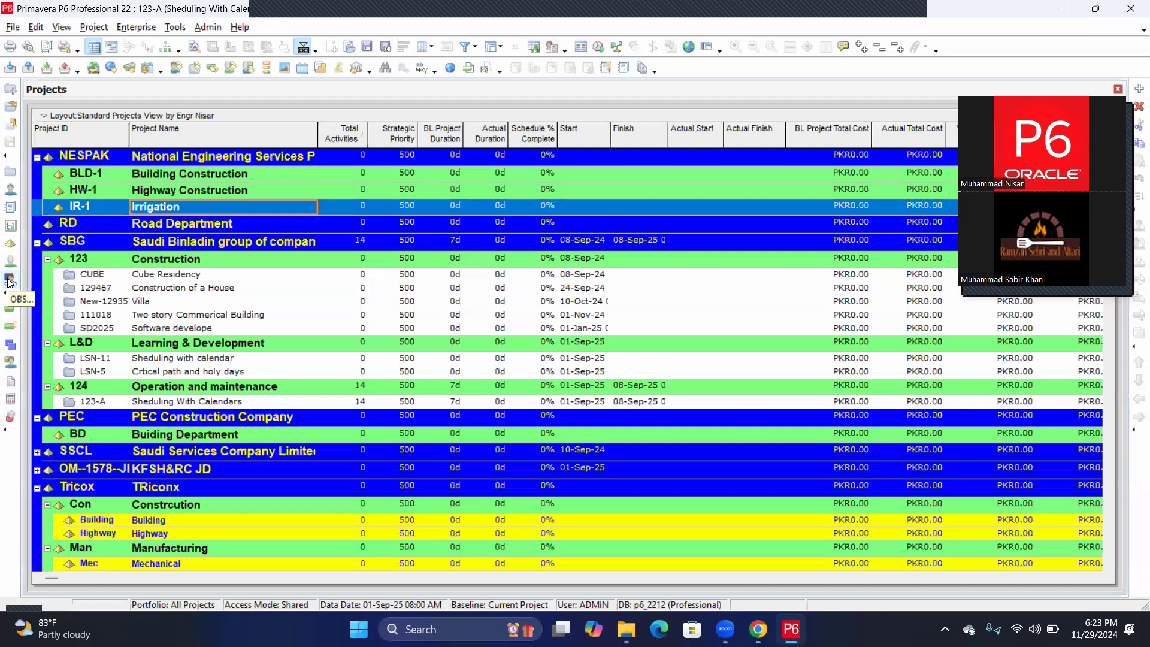
Open Enterprise > OBS and add two new elements under SBG.
click(137, 28)
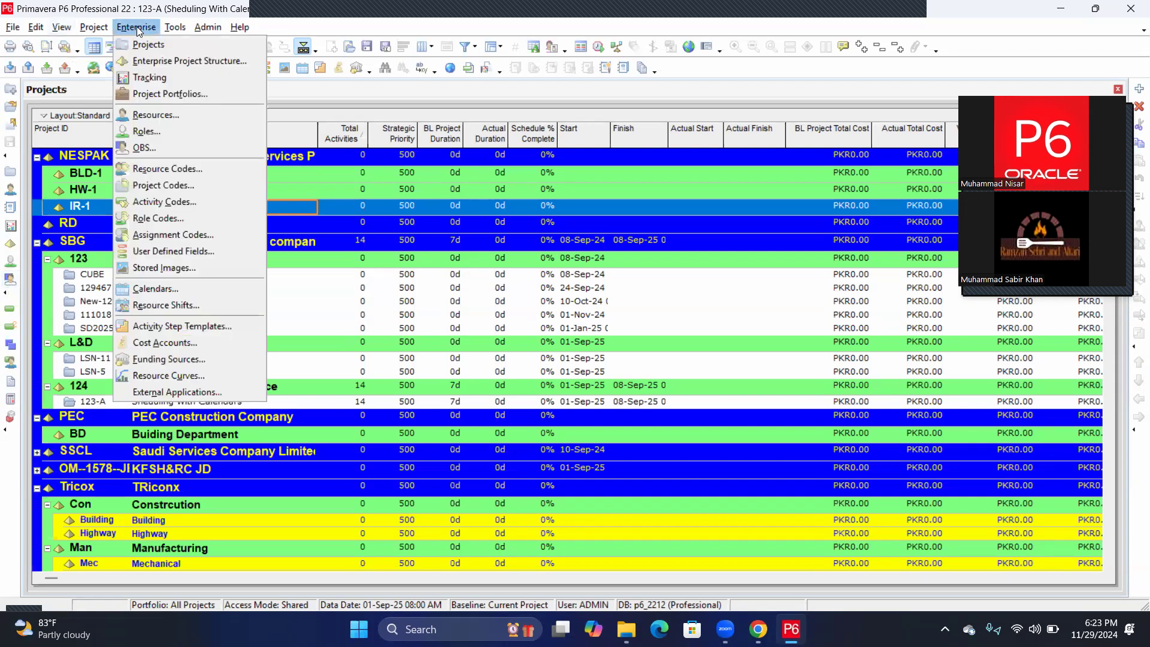
click(145, 147)
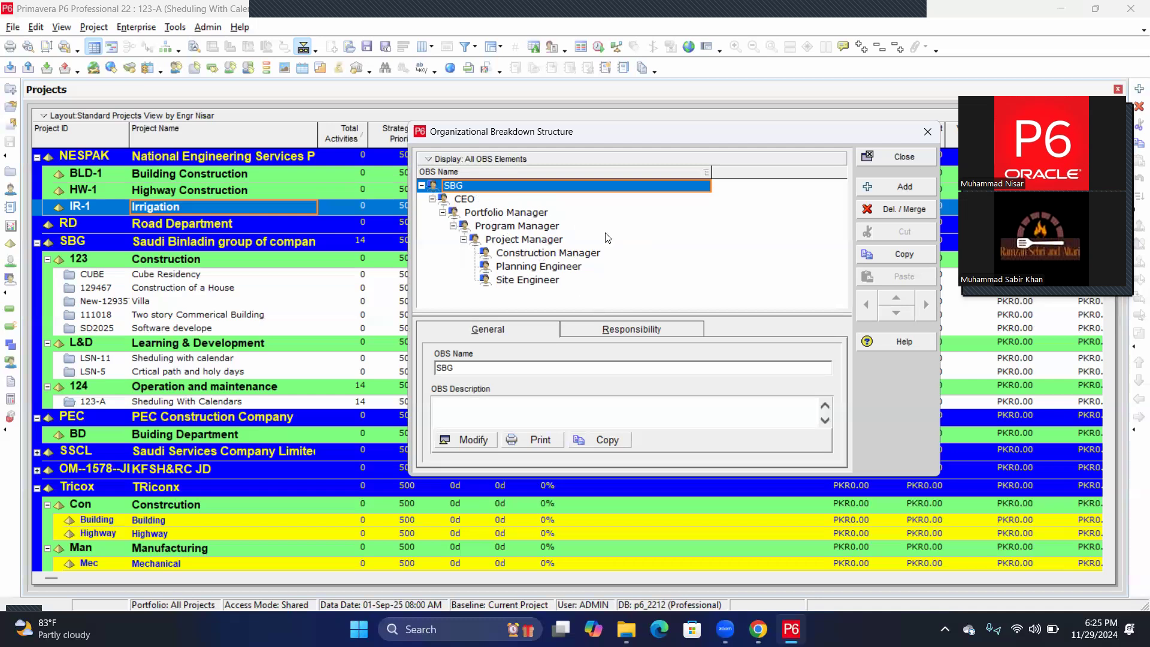
click(892, 190)
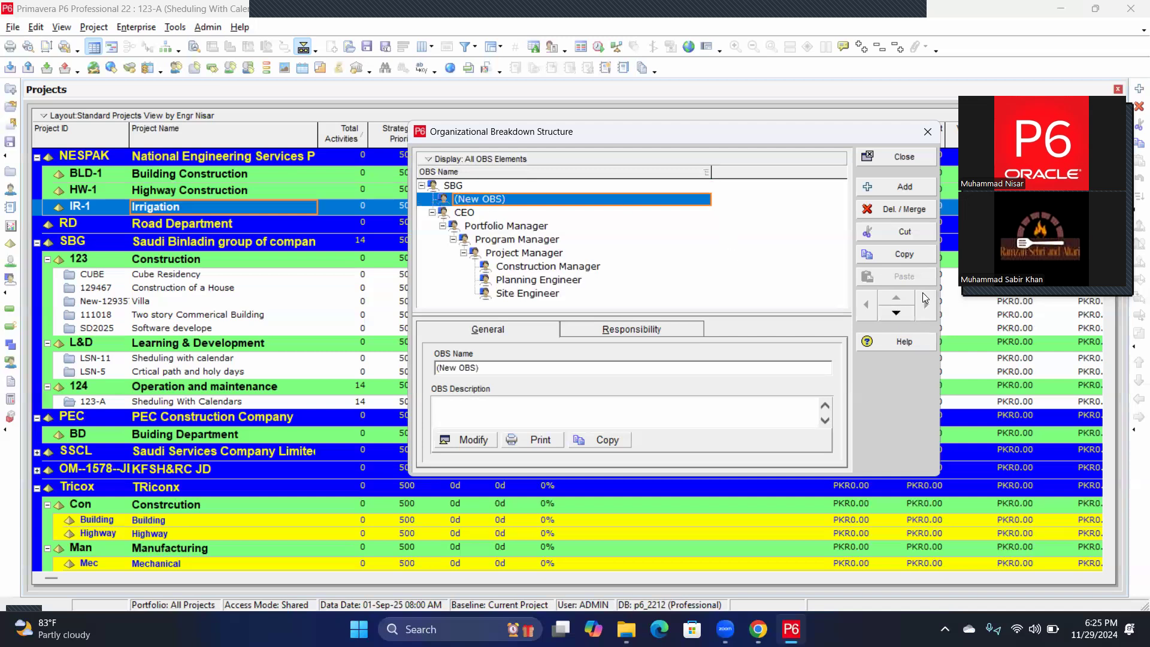
click(444, 186)
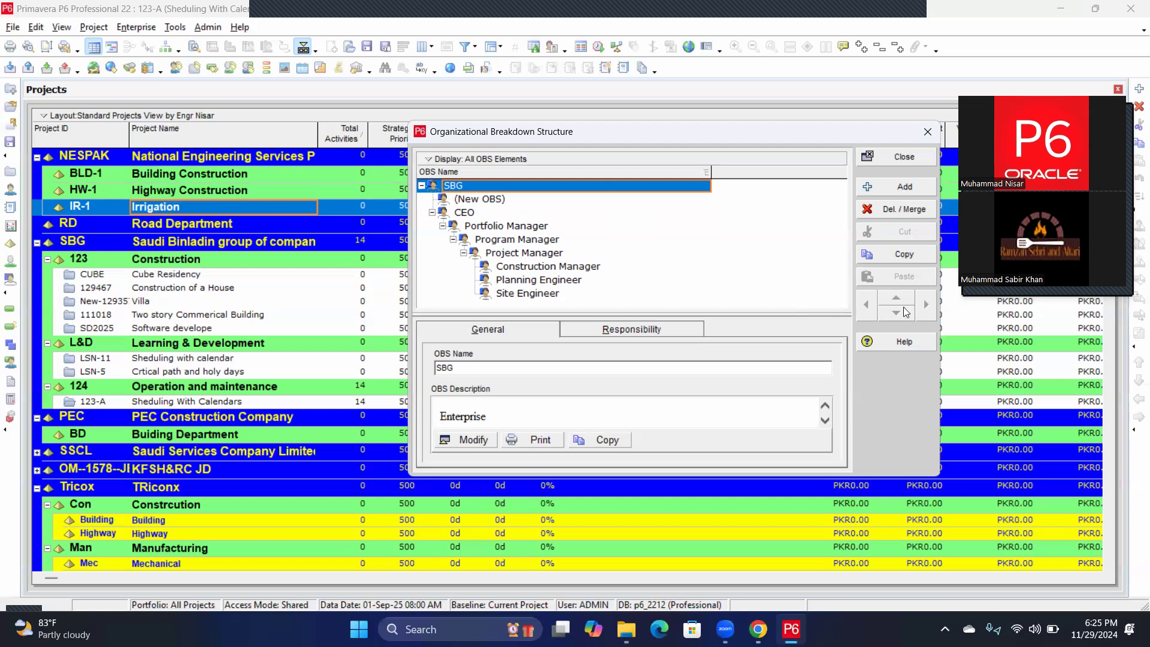
click(905, 187)
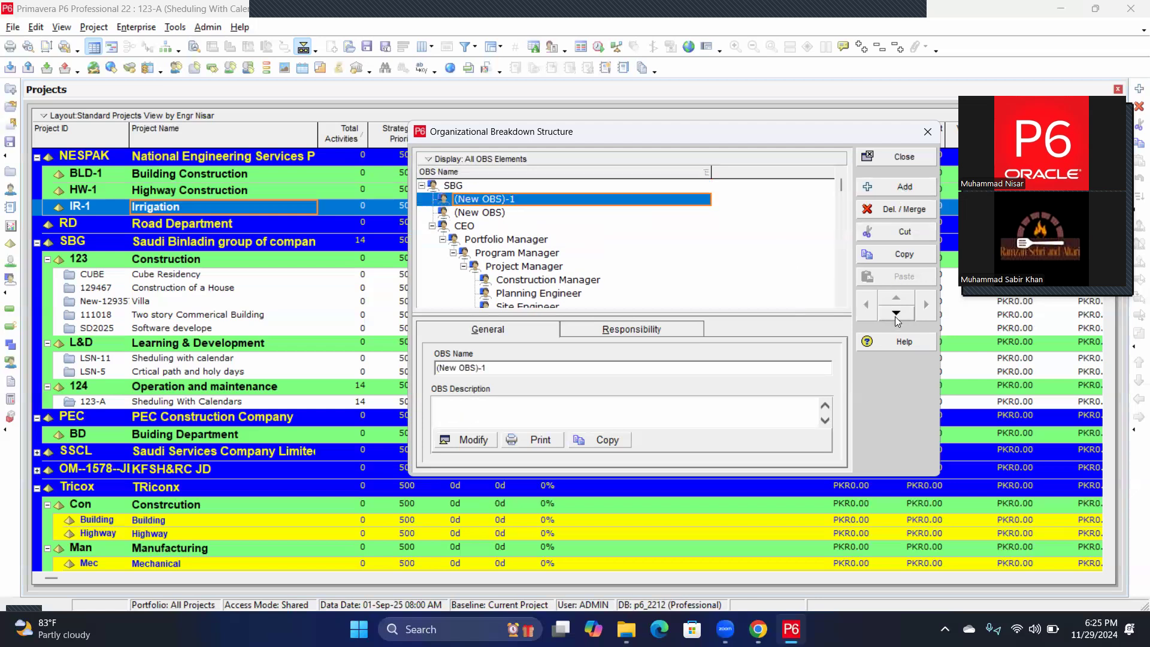
Reposition (New OBS)-1 to the top under SBG and select it.
click(895, 314)
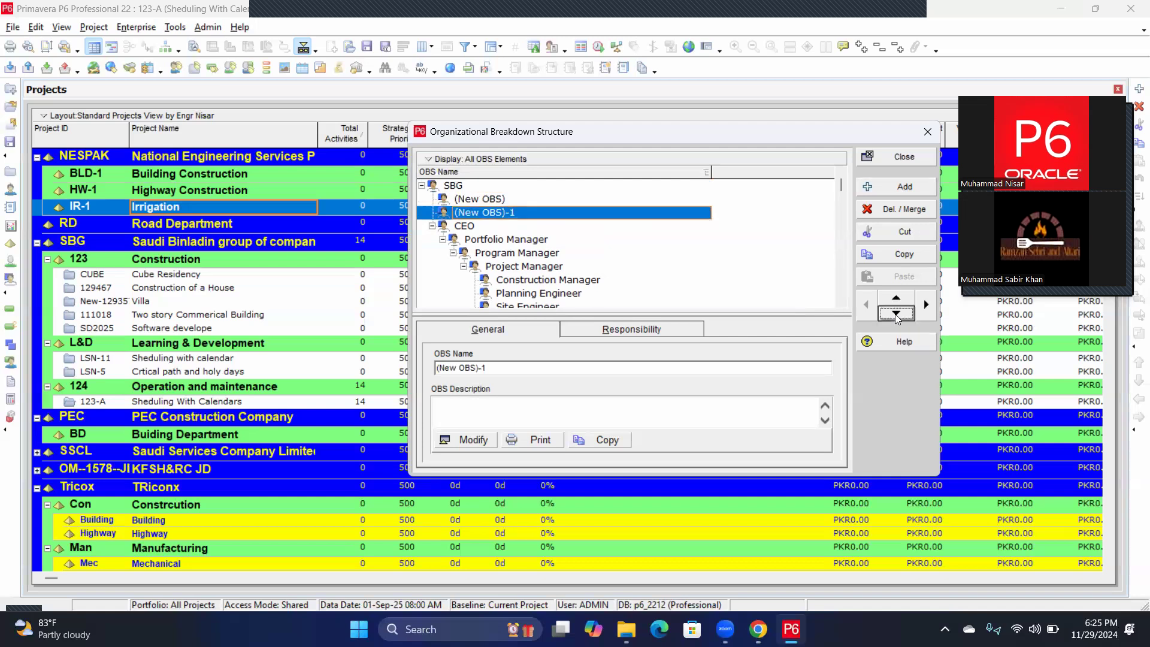
click(895, 314)
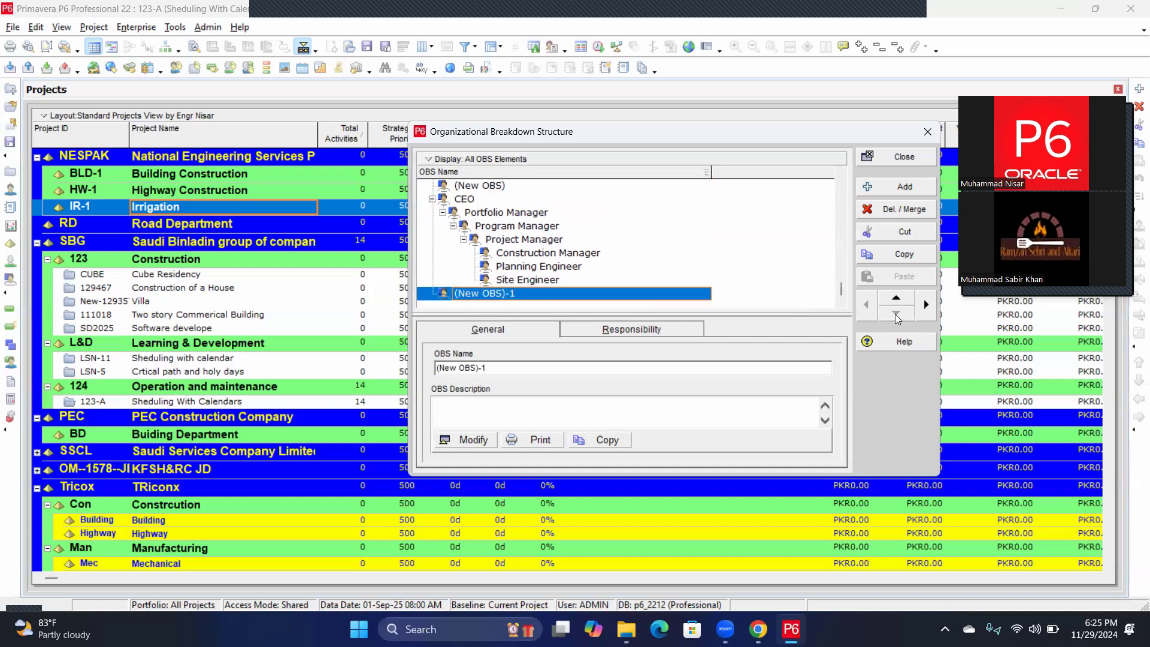
click(924, 306)
click(863, 305)
click(896, 296)
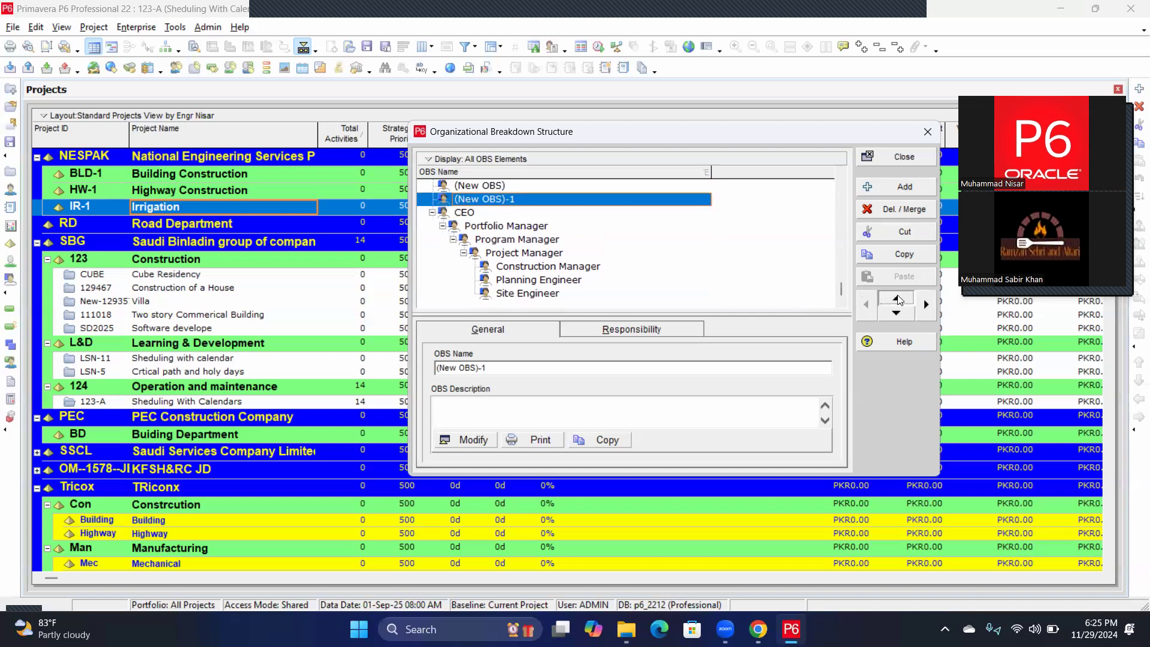
click(896, 296)
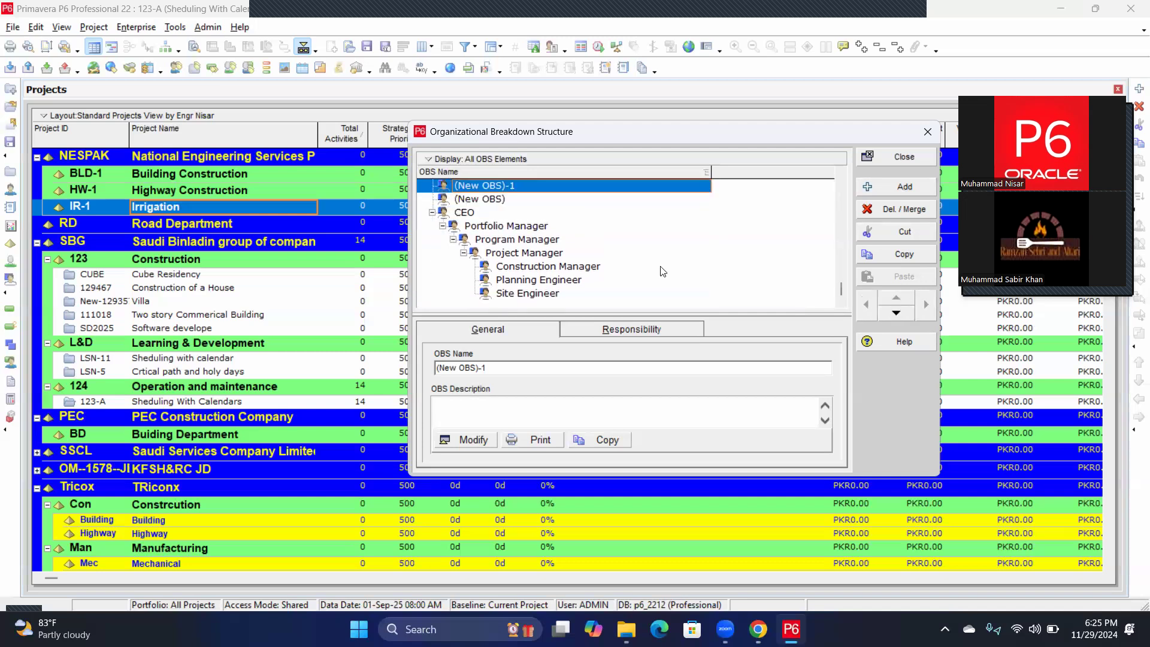
scroll(622, 252, up, 1)
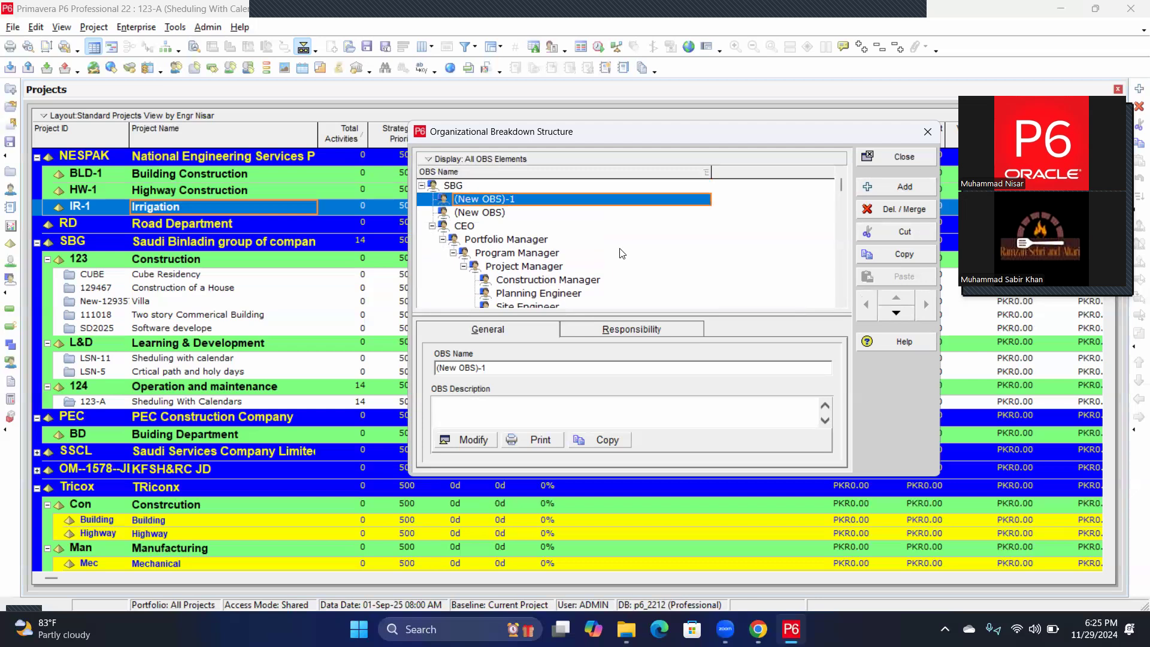
click(422, 185)
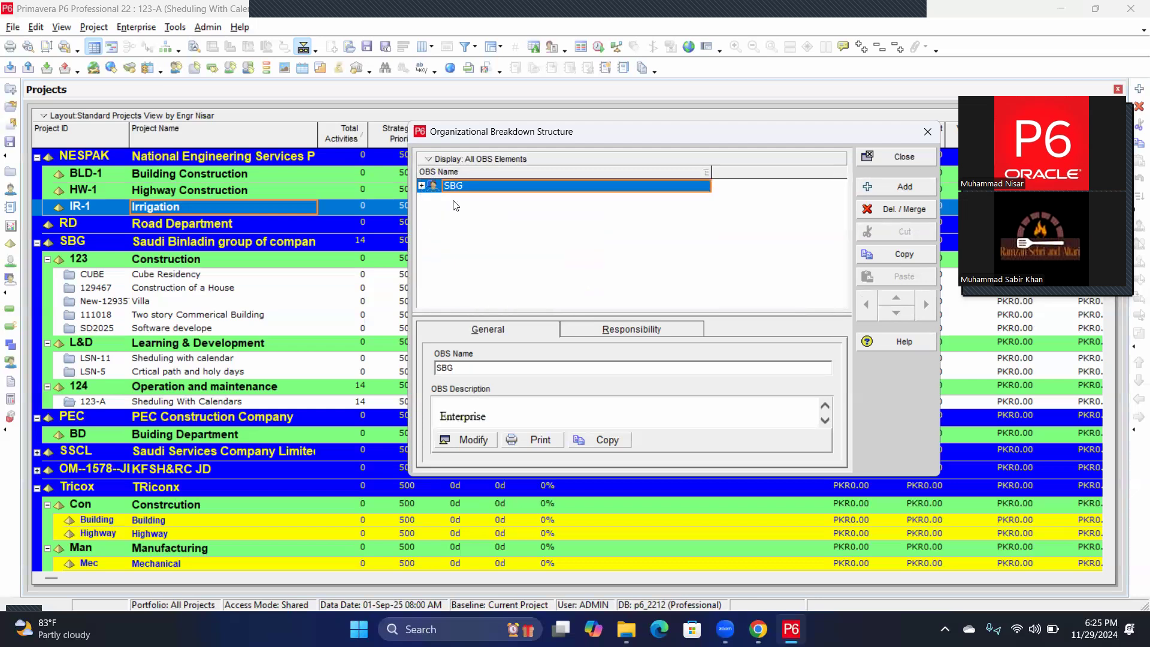
click(422, 185)
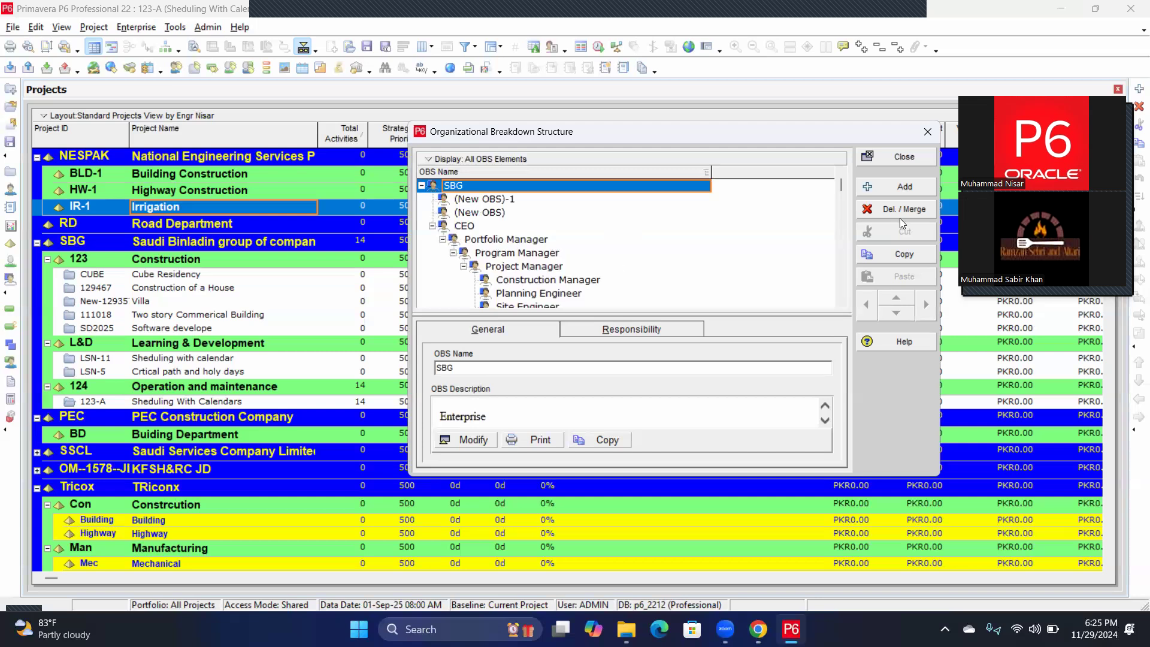
click(469, 199)
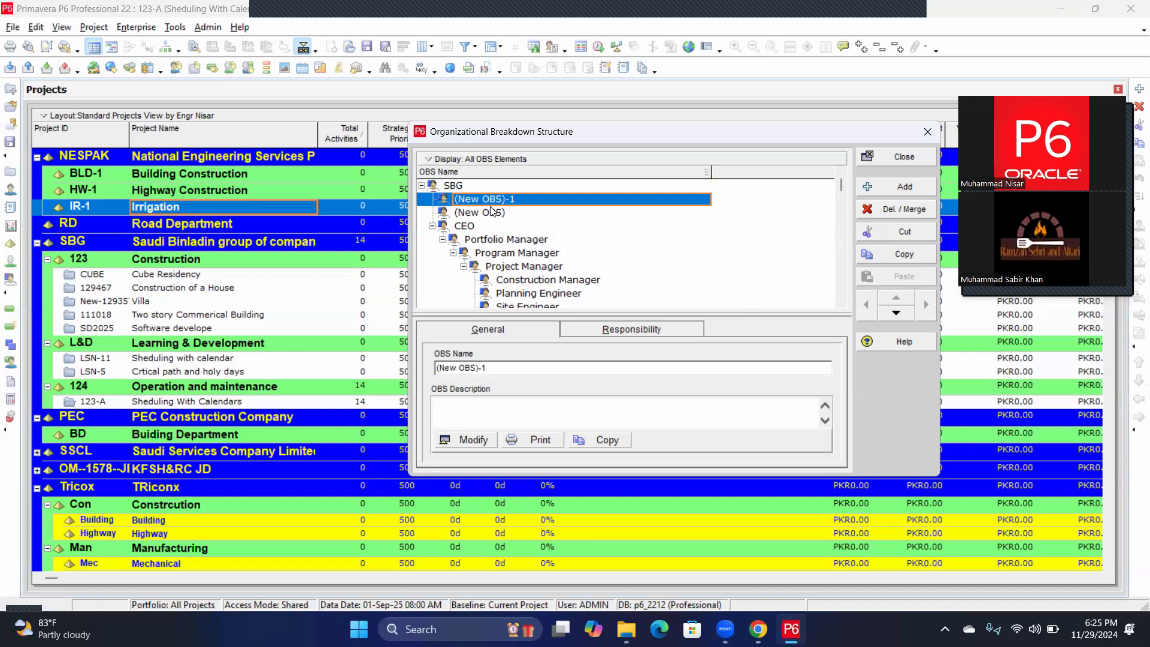
click(429, 161)
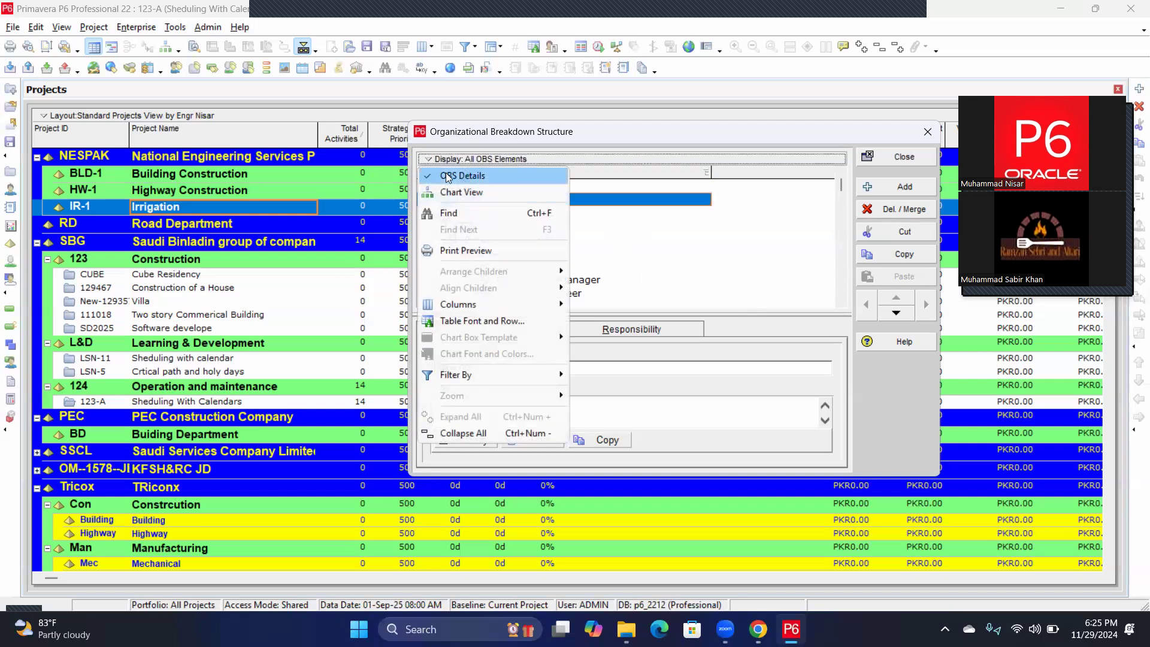
Filter the OBS list by Current EPS/Projects from the Display options.
click(623, 226)
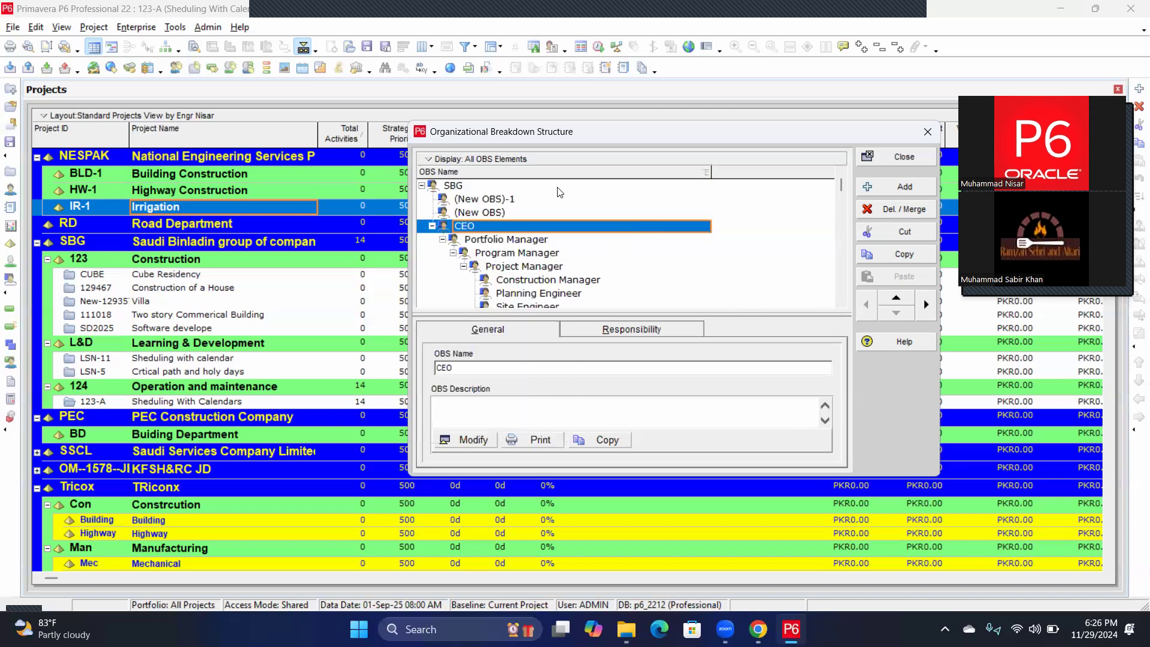
click(430, 160)
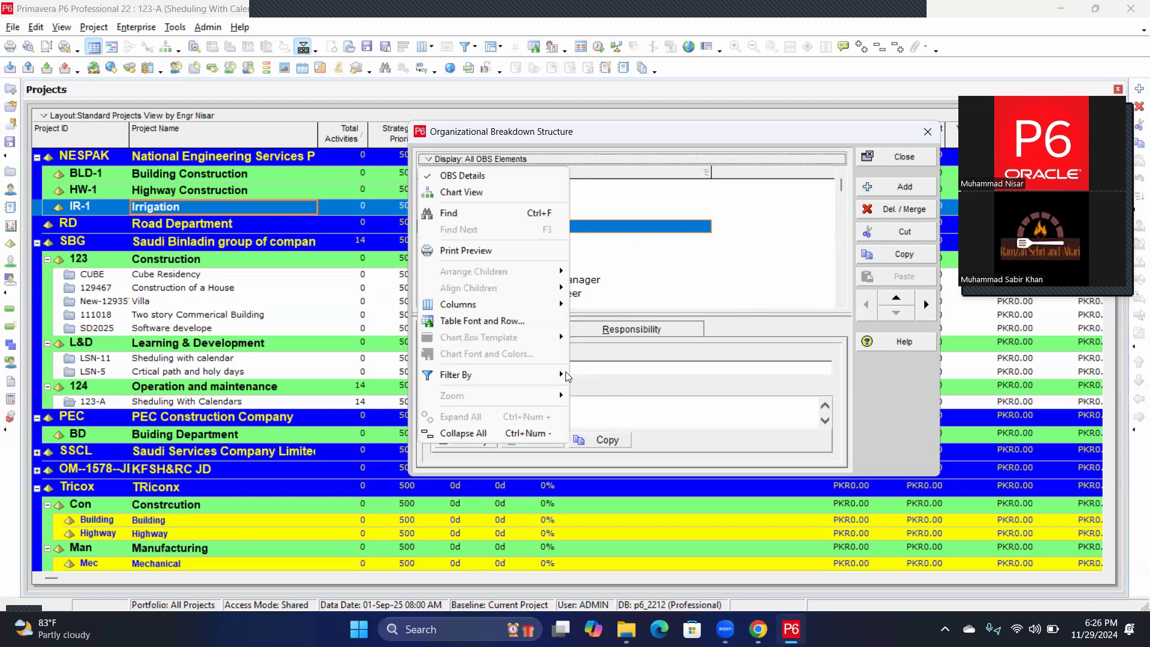
mouse_move(564, 373)
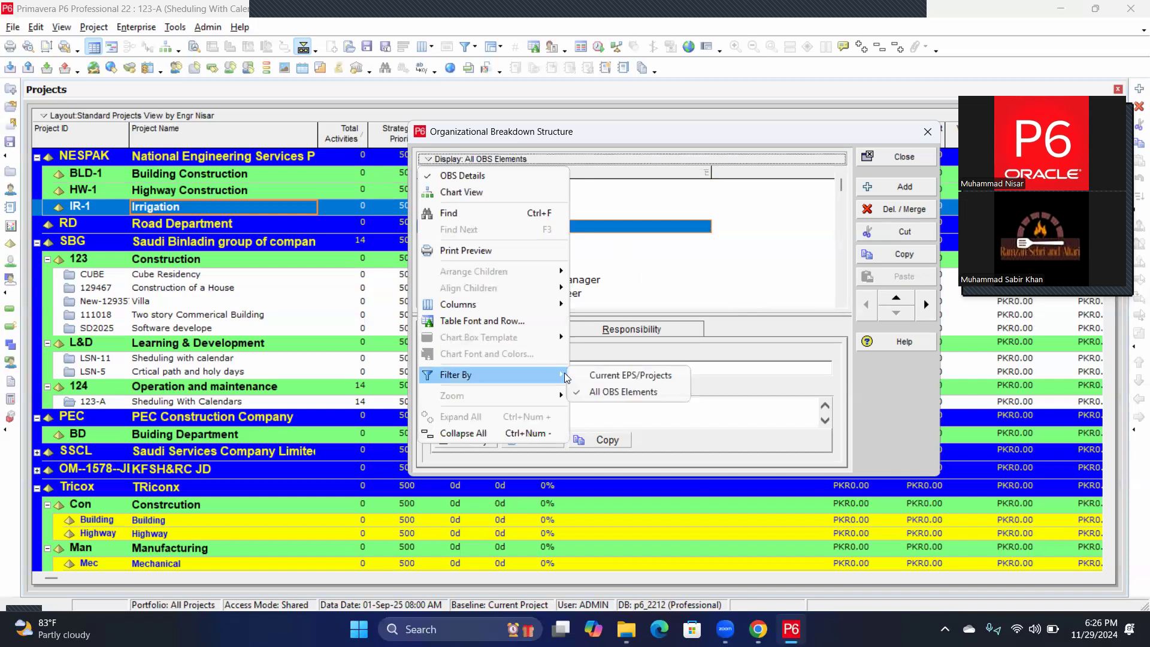
click(621, 376)
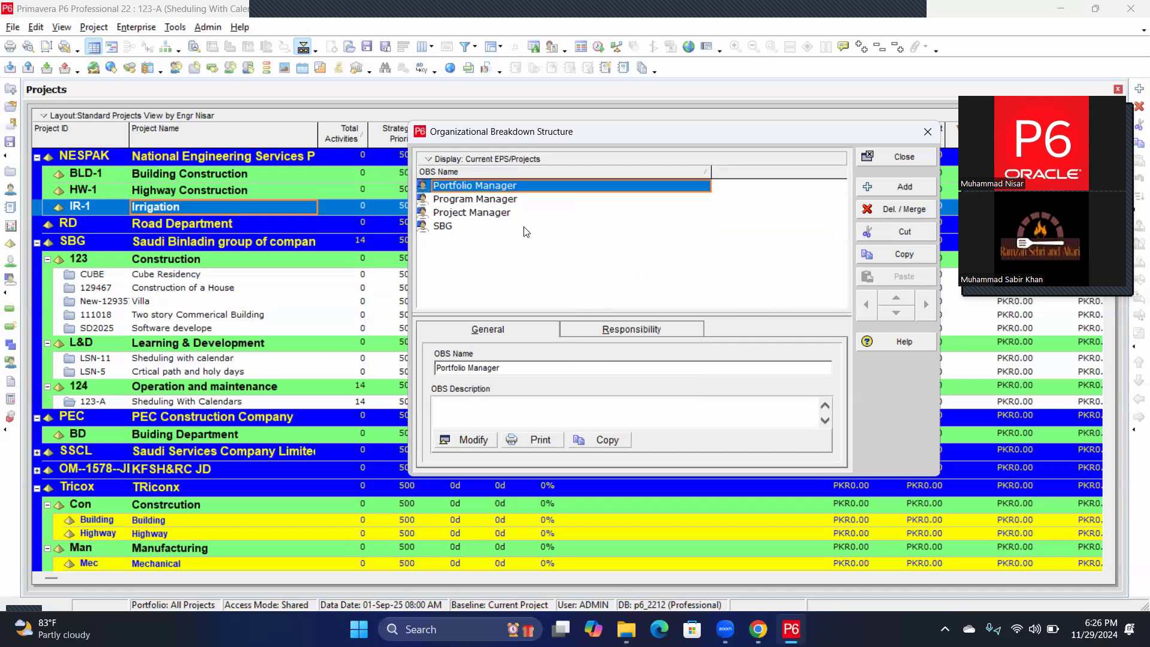
click(447, 185)
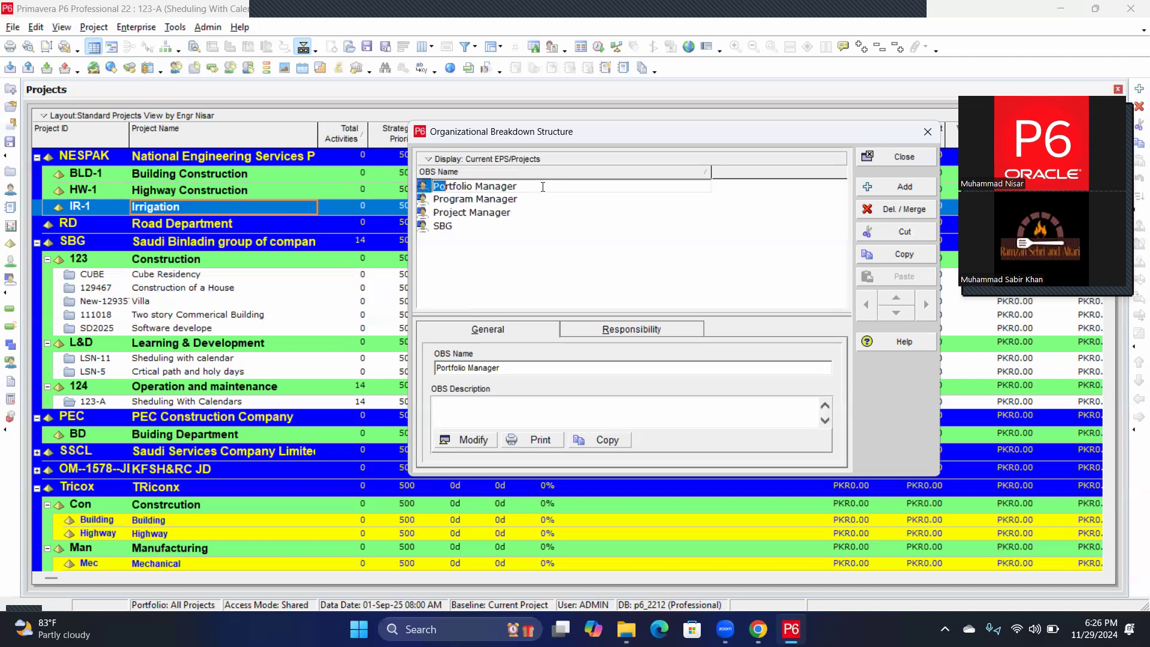
Replace the Portfolio Manager OBS name with NESPAK.
drag(530, 187, 429, 189)
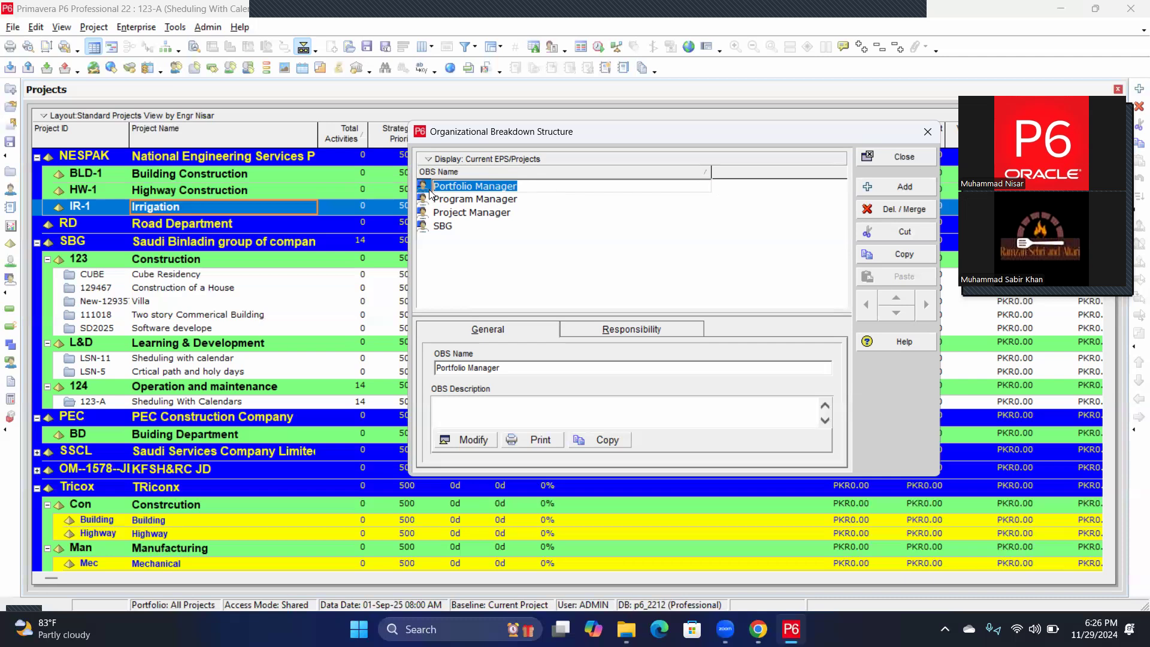
text(NES)
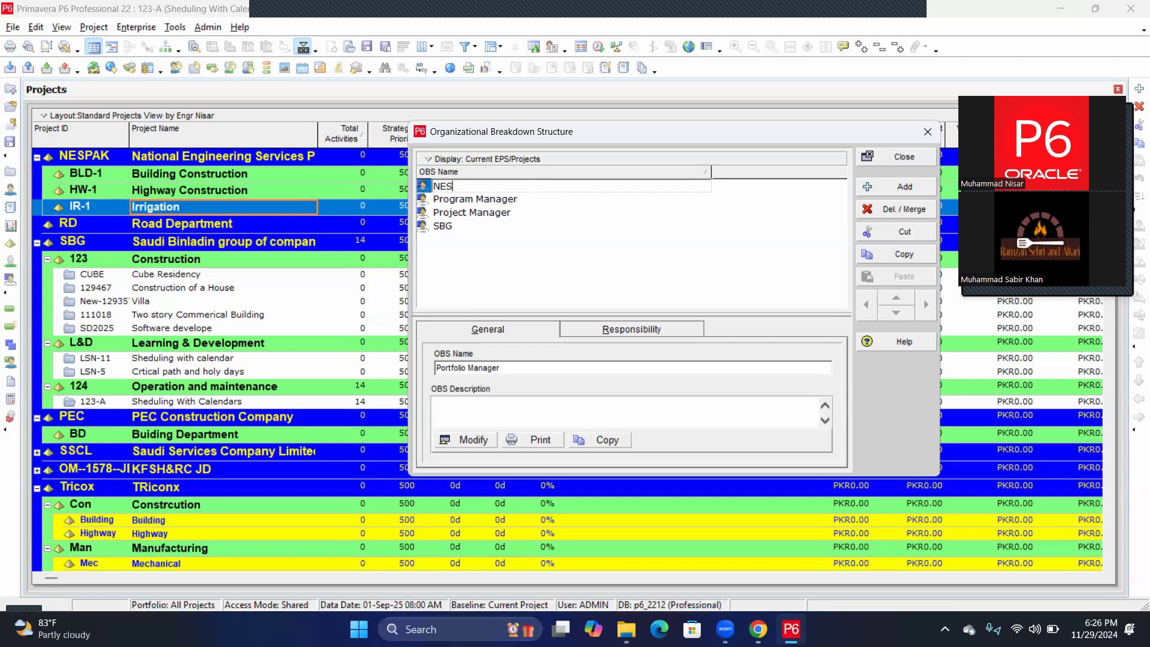
text(PAK)
key(Return)
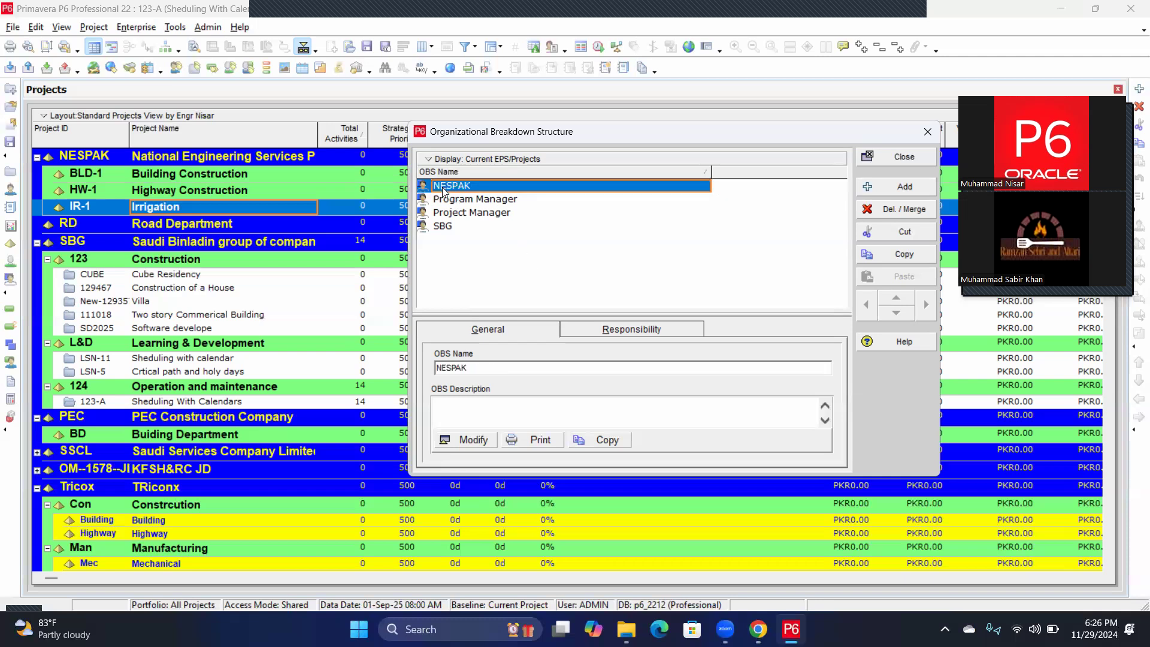
click(443, 189)
click(480, 225)
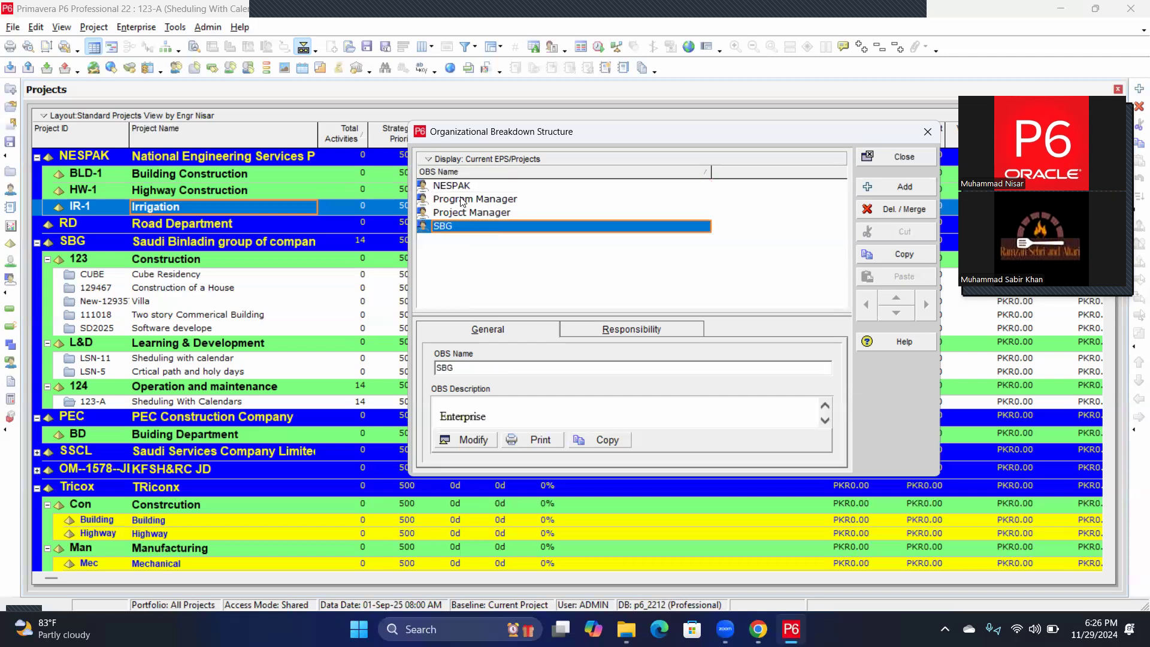
click(457, 185)
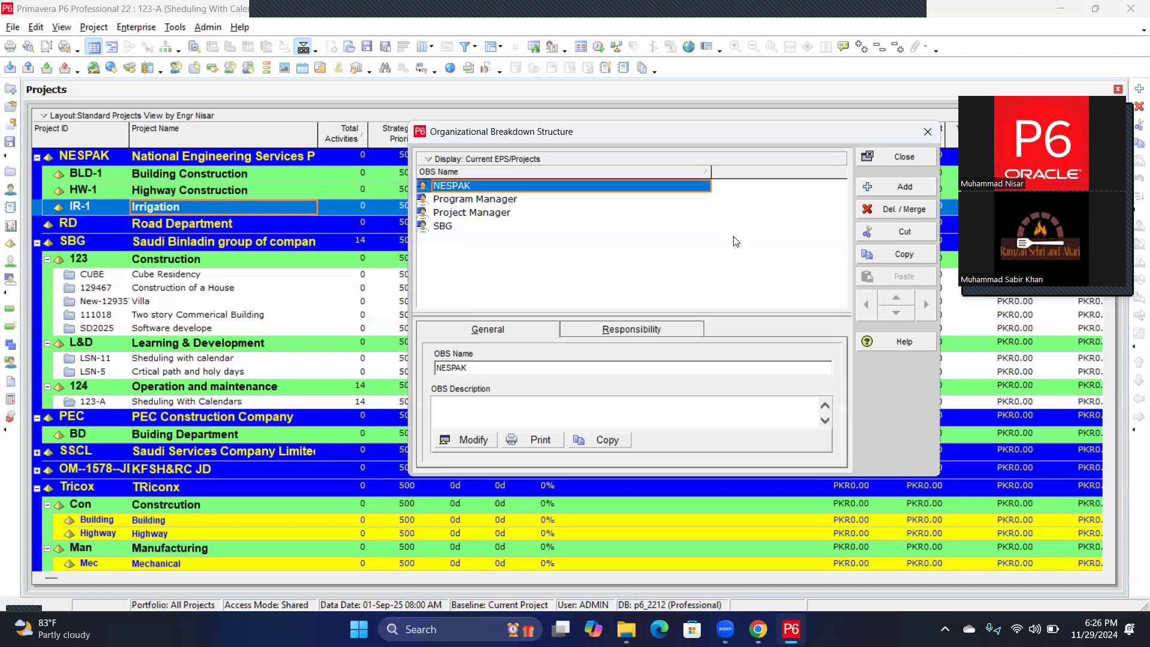
Add a (New OBS)-2 element under CEO, with all OBS elements shown, and promote NESPAK to CEO's level.
click(895, 189)
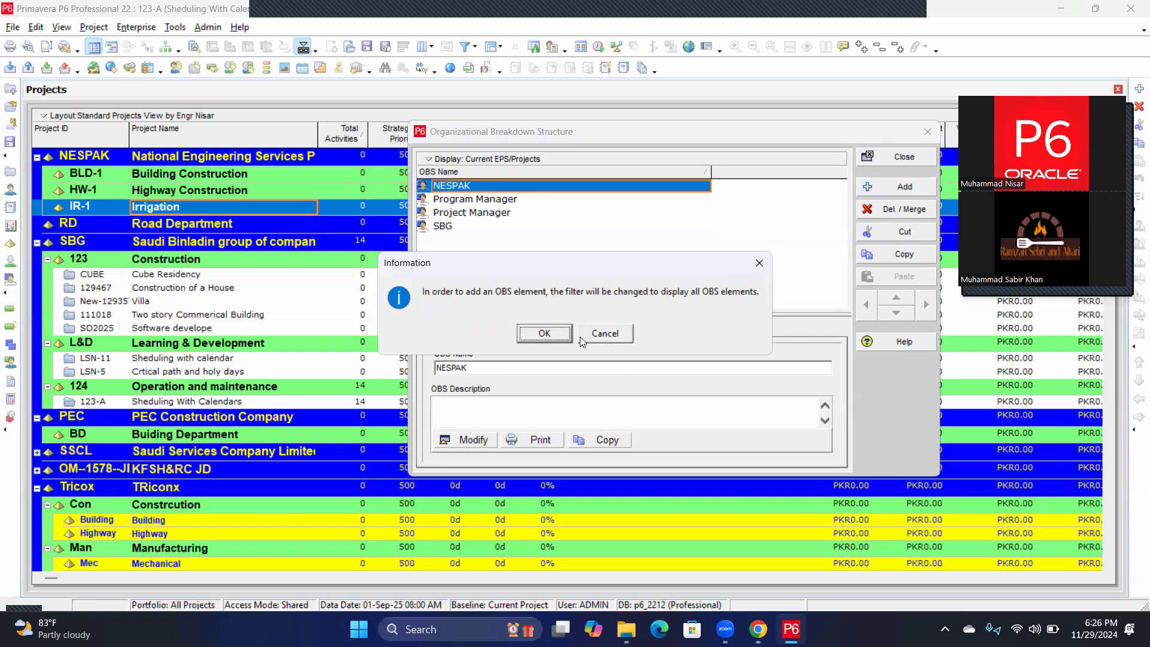
click(536, 337)
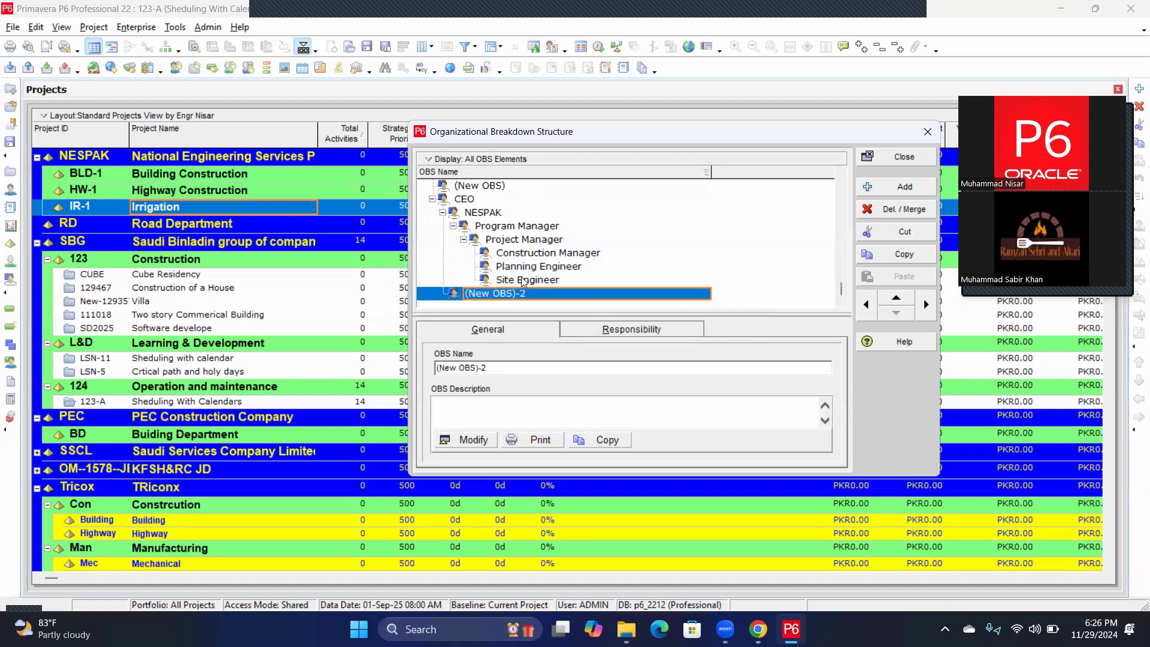
click(476, 213)
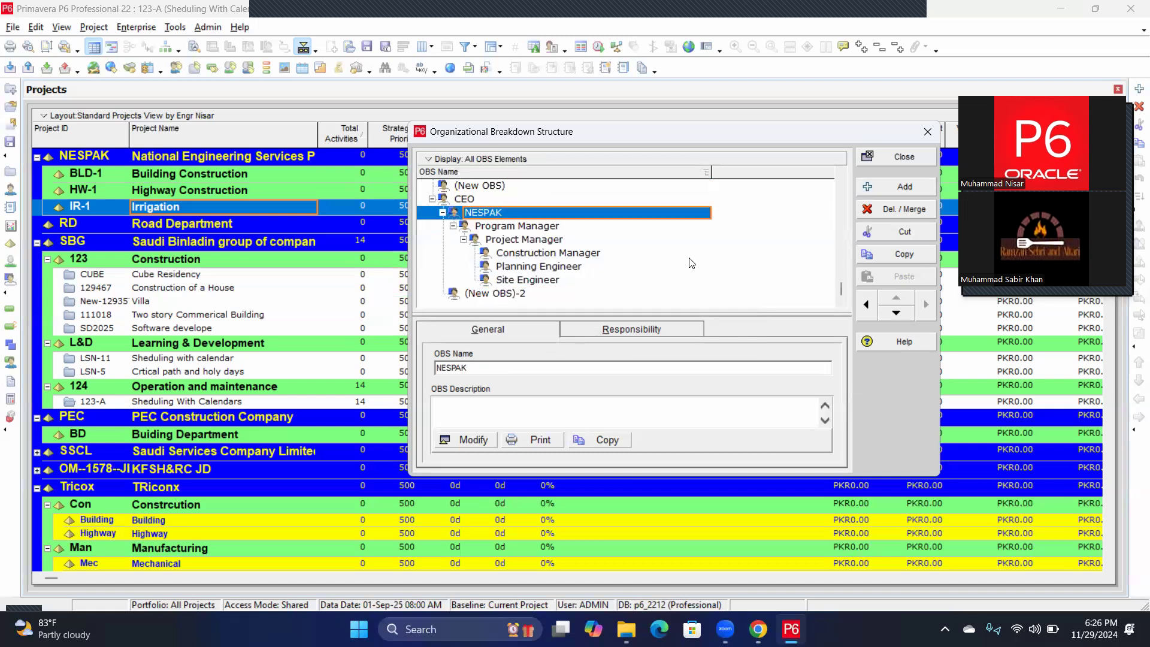
click(868, 306)
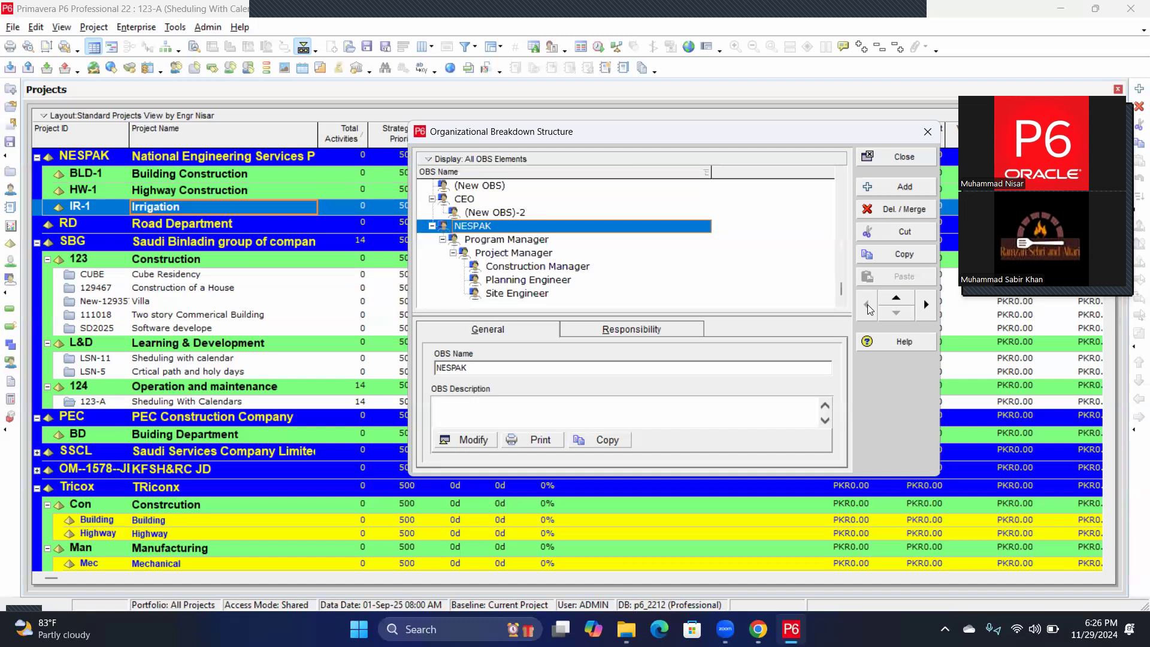
click(466, 187)
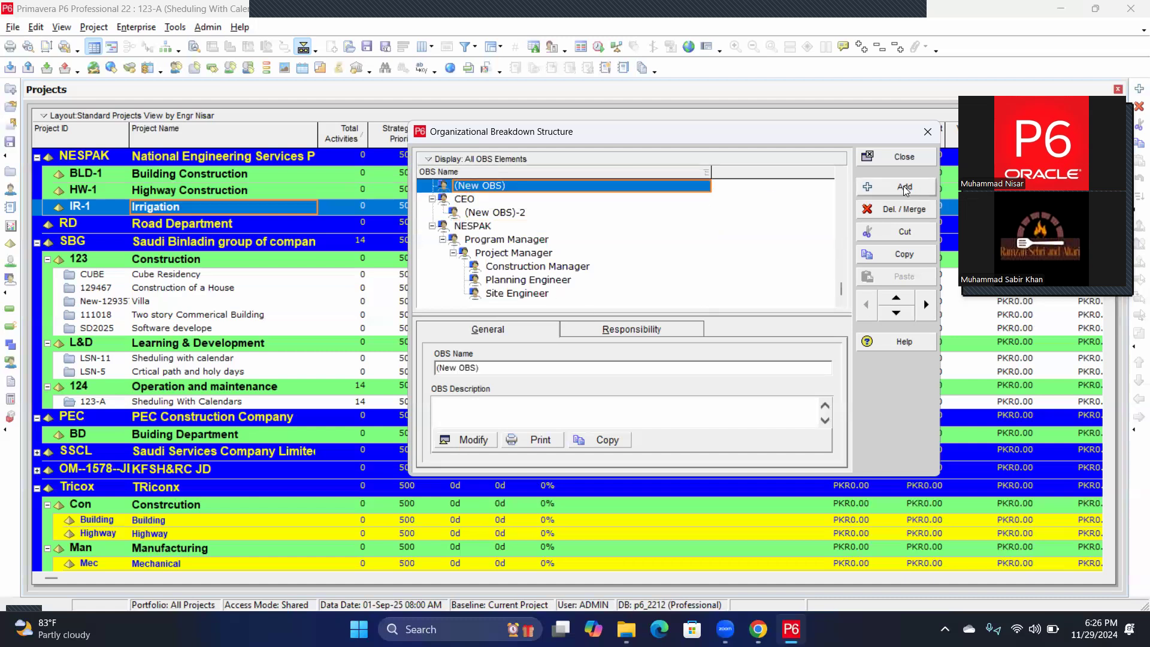
Delete the three placeholder elements (New OBS), (New OBS)-1 and (New OBS)-2.
click(890, 210)
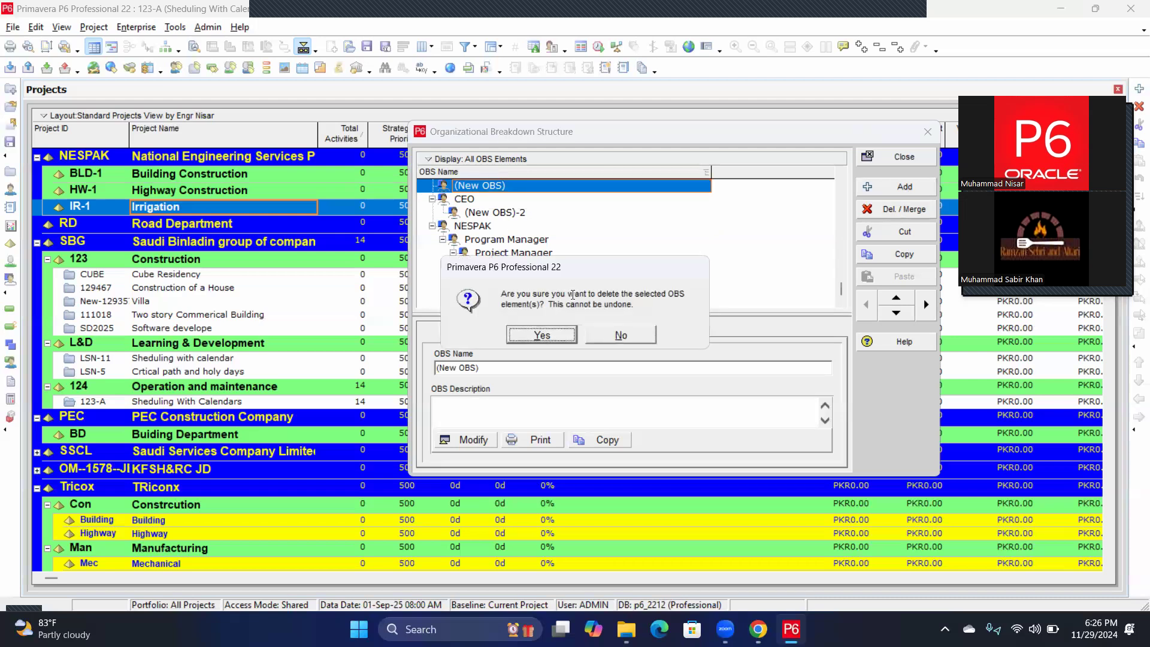
click(557, 335)
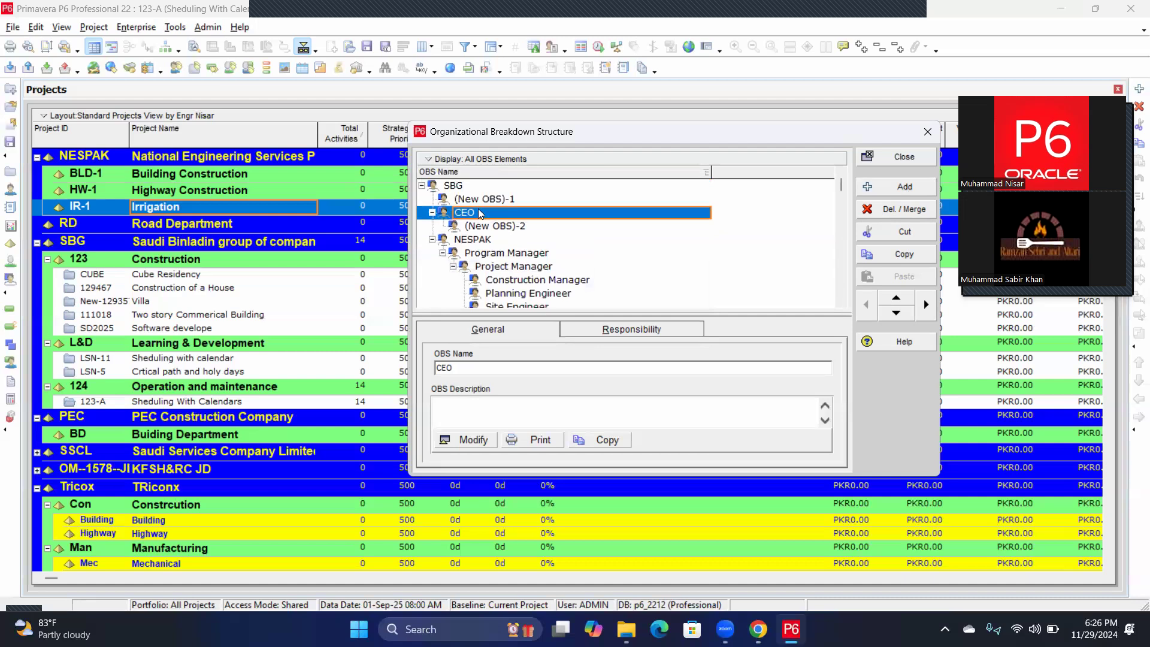
click(475, 204)
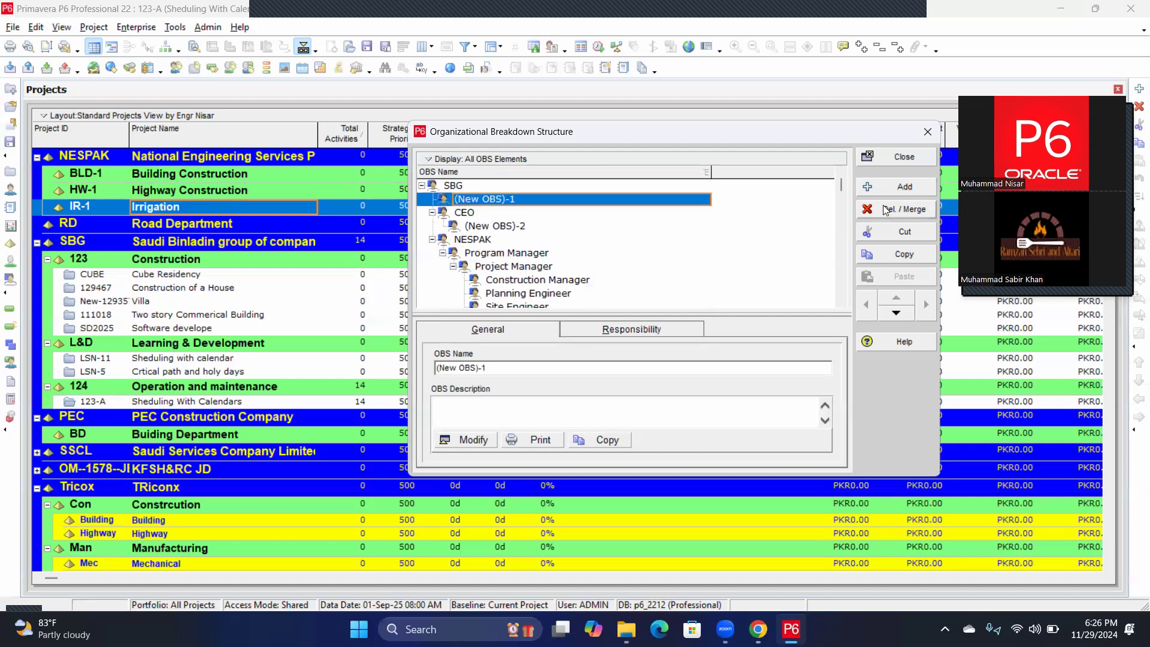
click(927, 209)
click(551, 339)
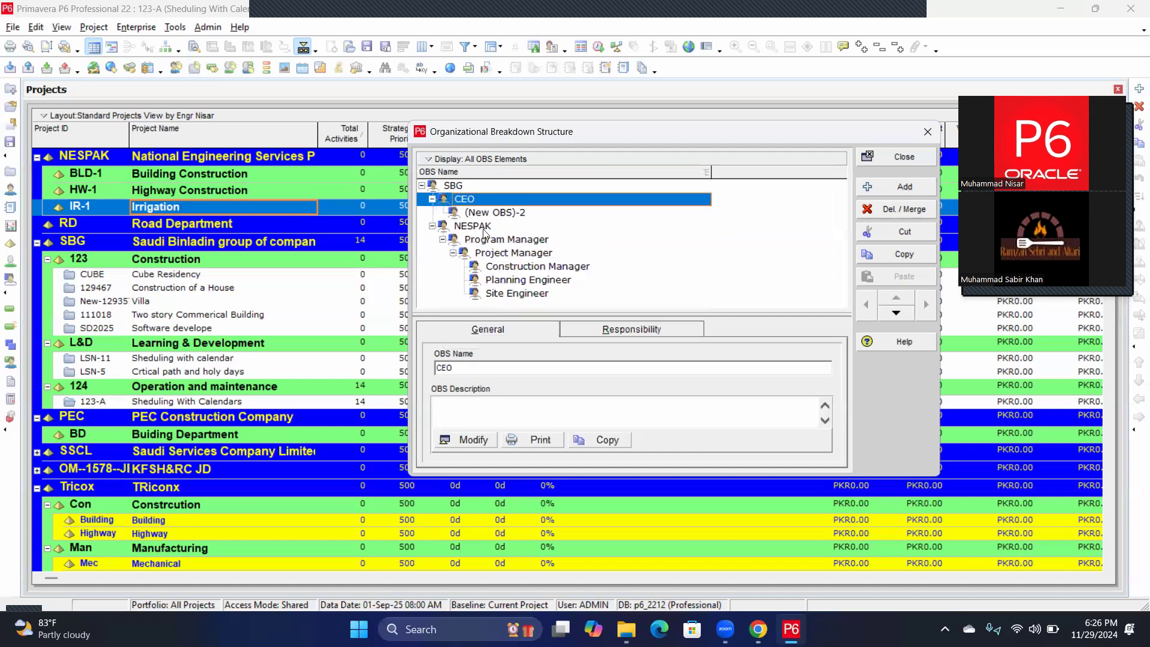
click(485, 214)
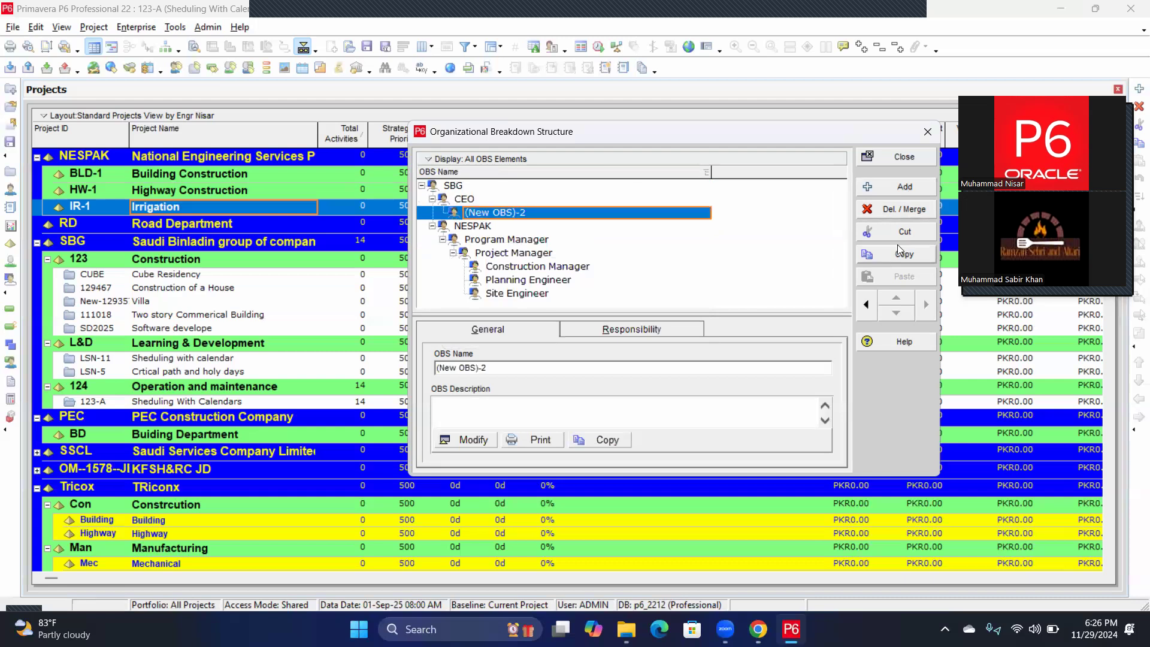
click(885, 208)
click(537, 336)
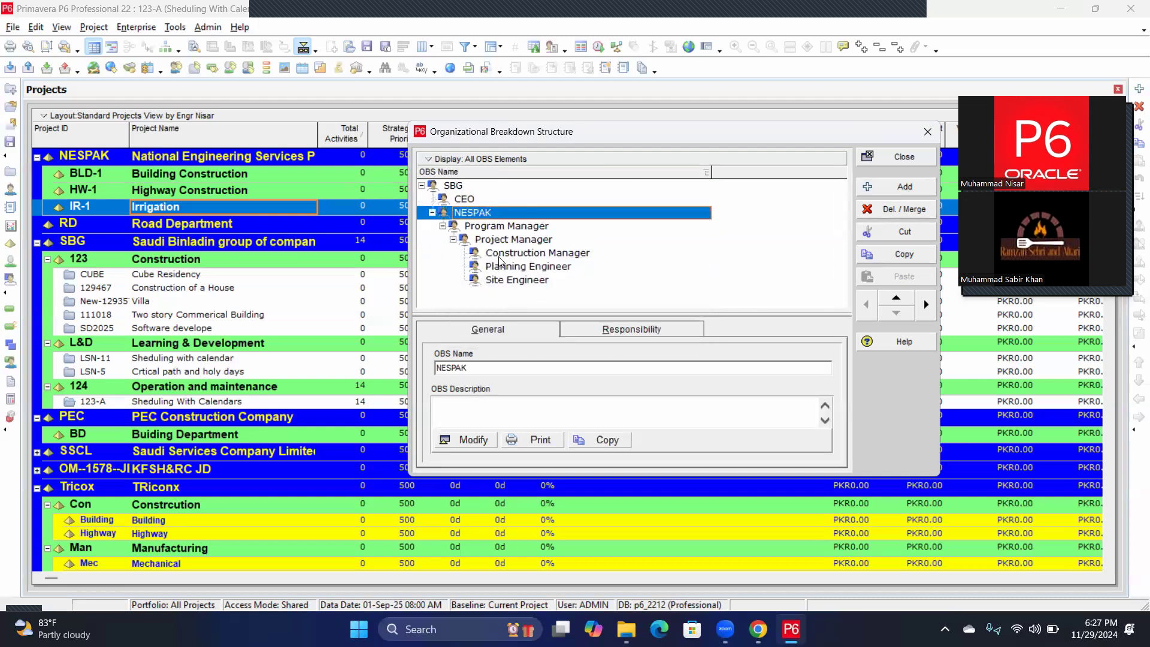
Delete the CEO element from the OBS.
click(463, 198)
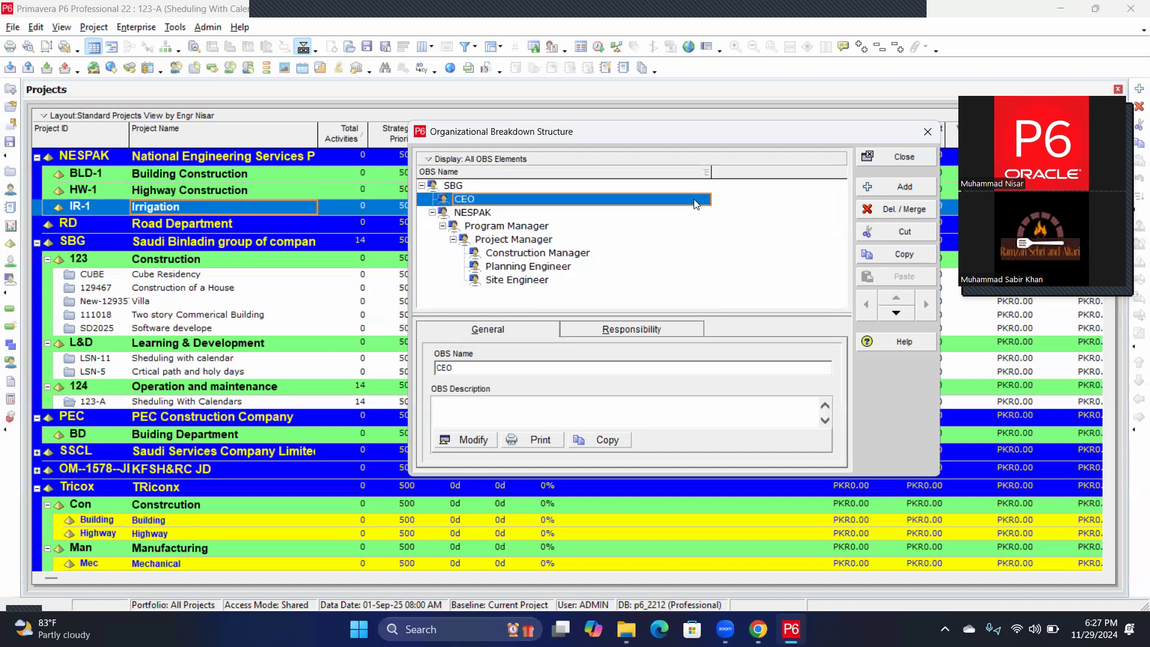
click(914, 216)
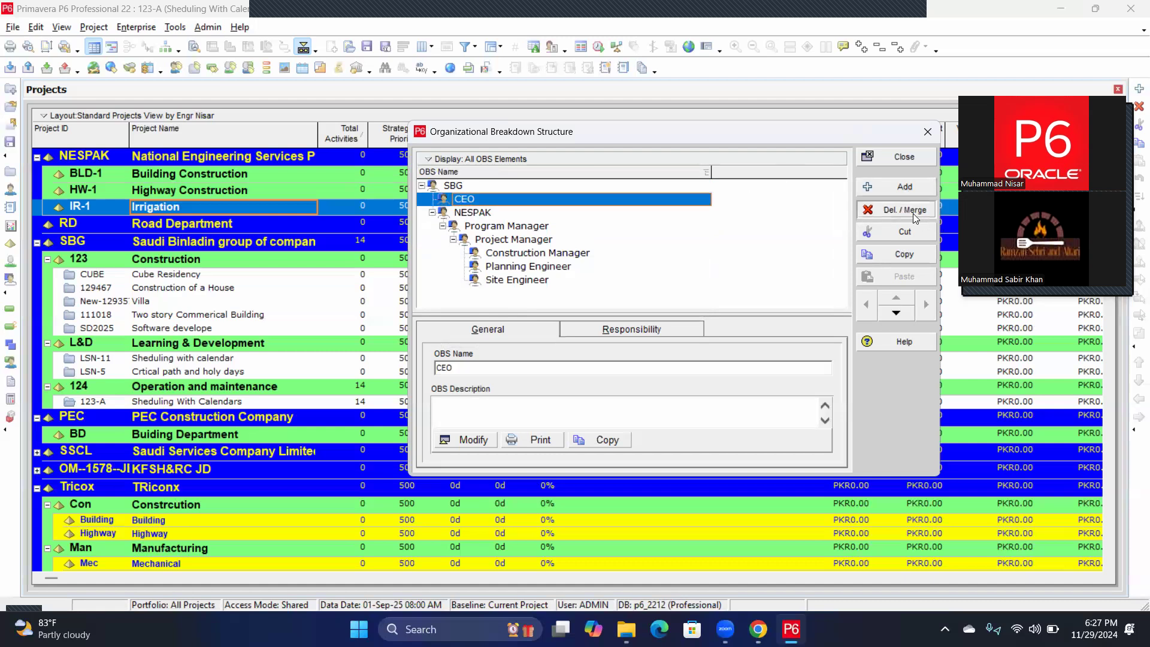
click(554, 334)
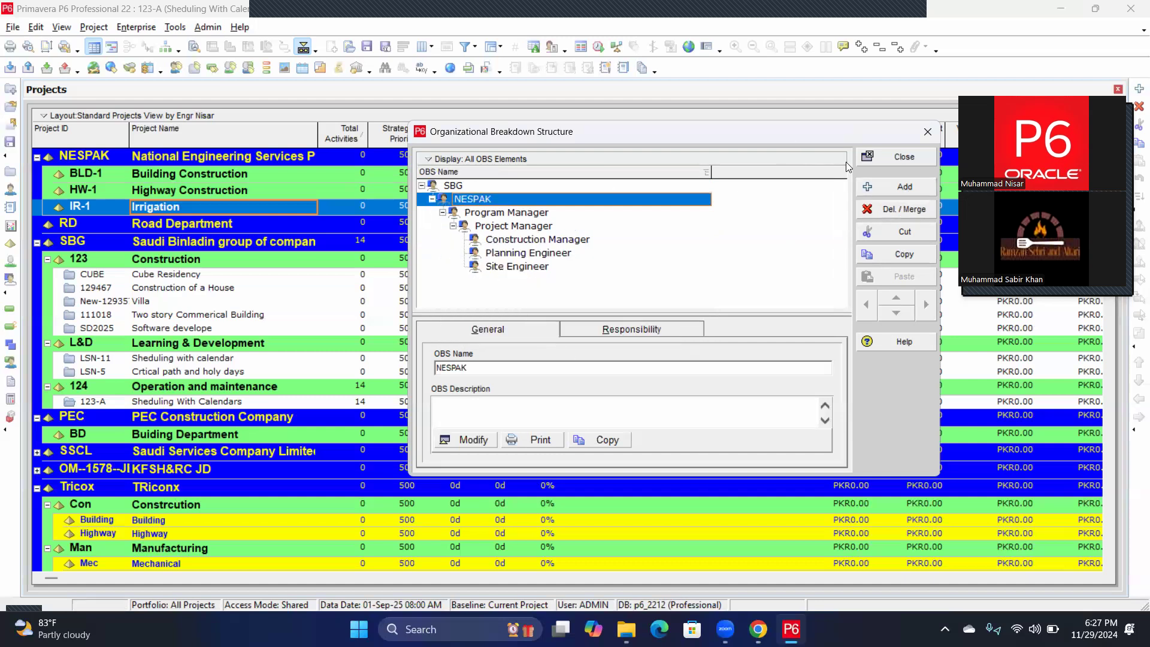
click(454, 185)
click(890, 207)
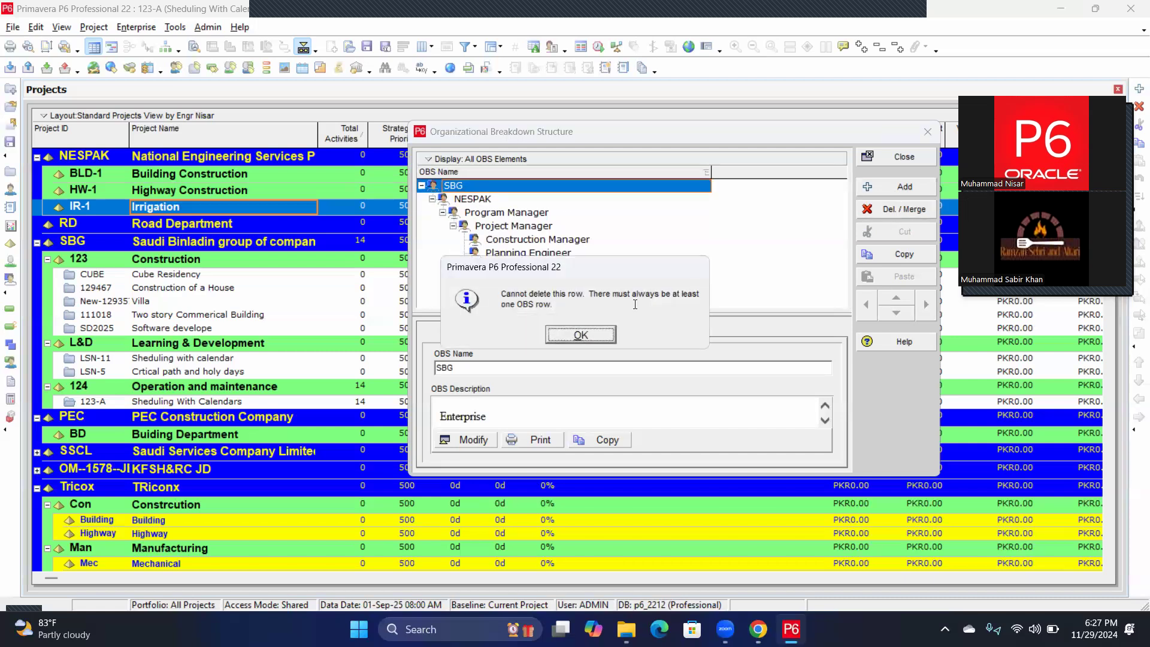
click(579, 335)
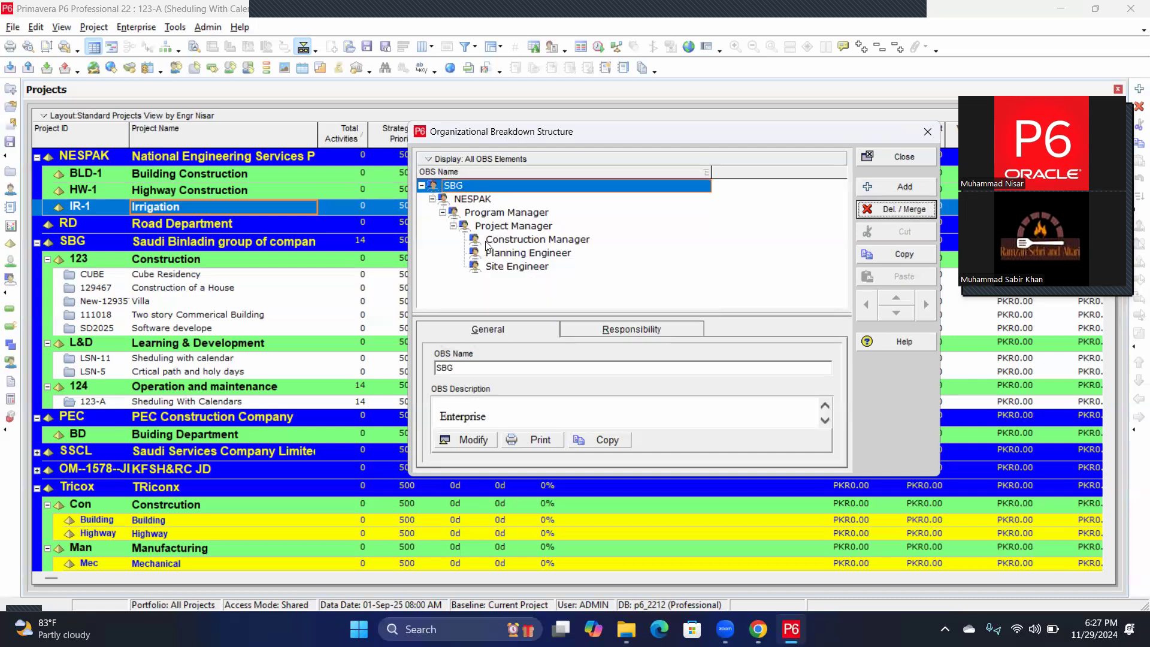
click(890, 210)
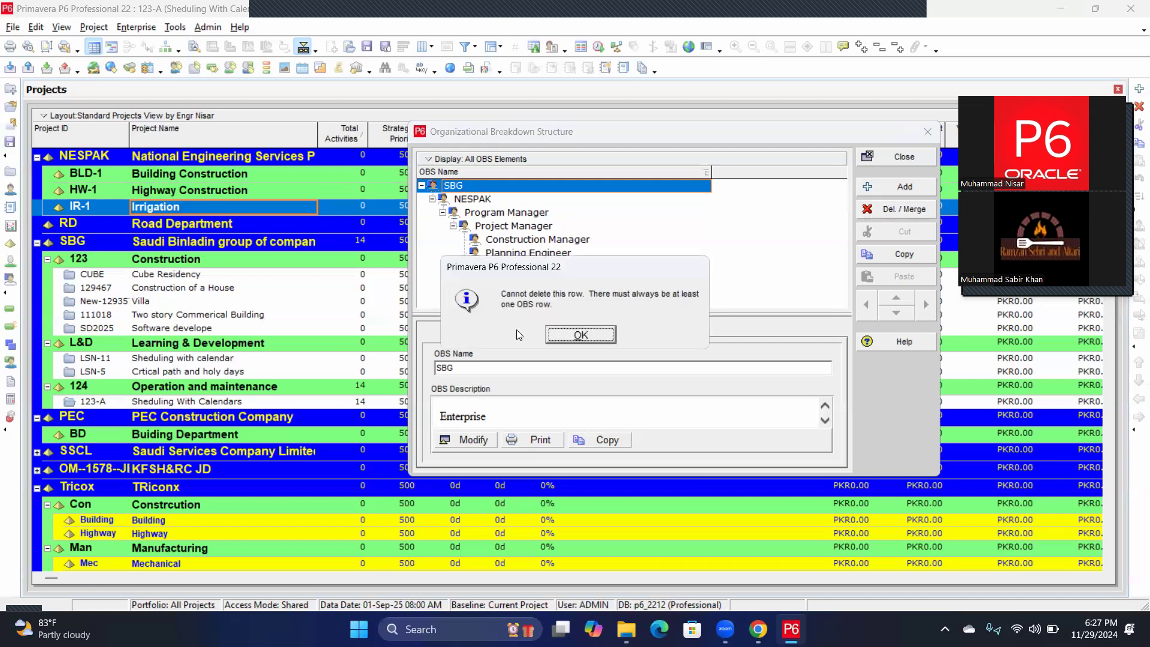
Delete the Site Engineer, Planning Engineer and Construction Manager elements beneath NESPAK.
click(566, 337)
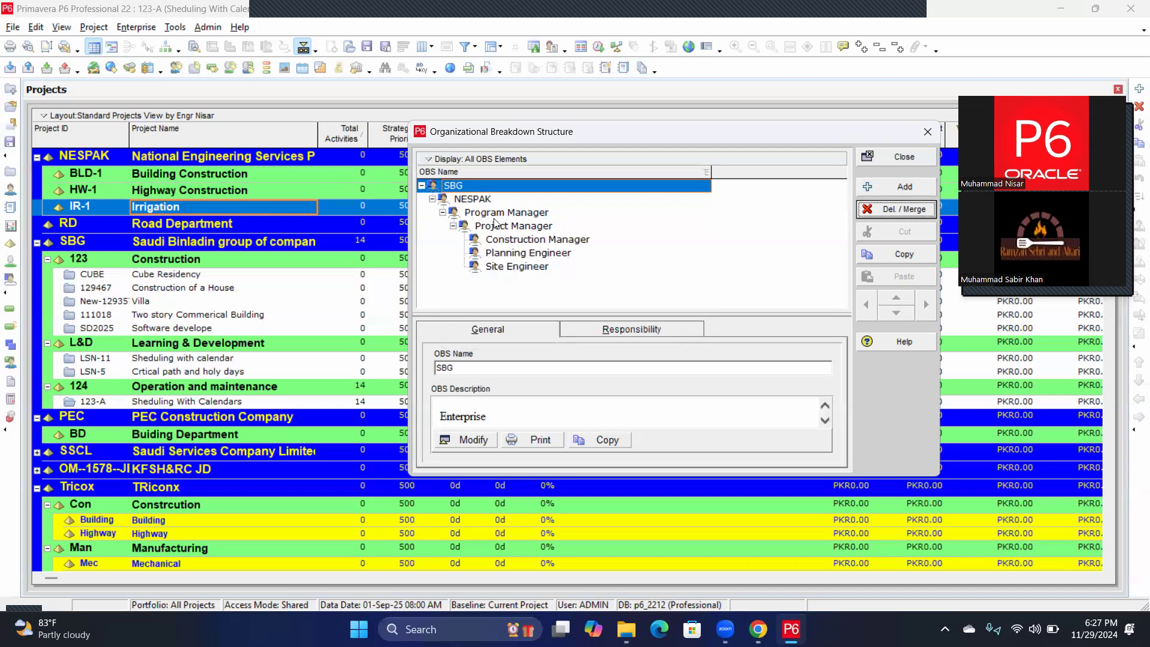
click(505, 267)
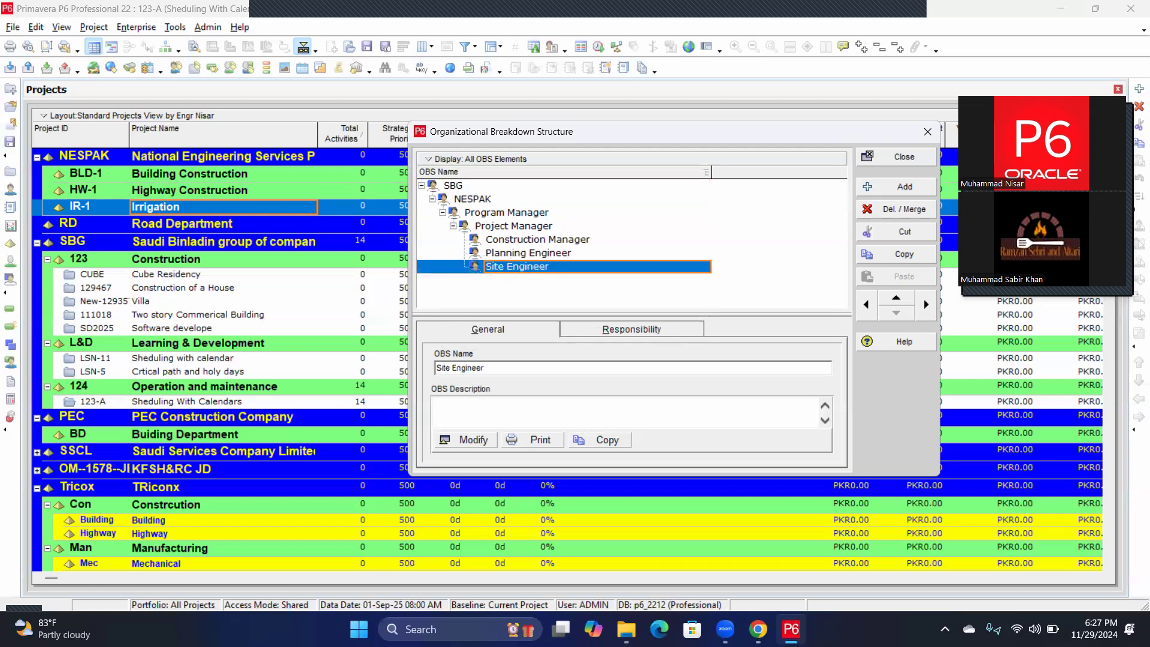
click(887, 211)
click(609, 334)
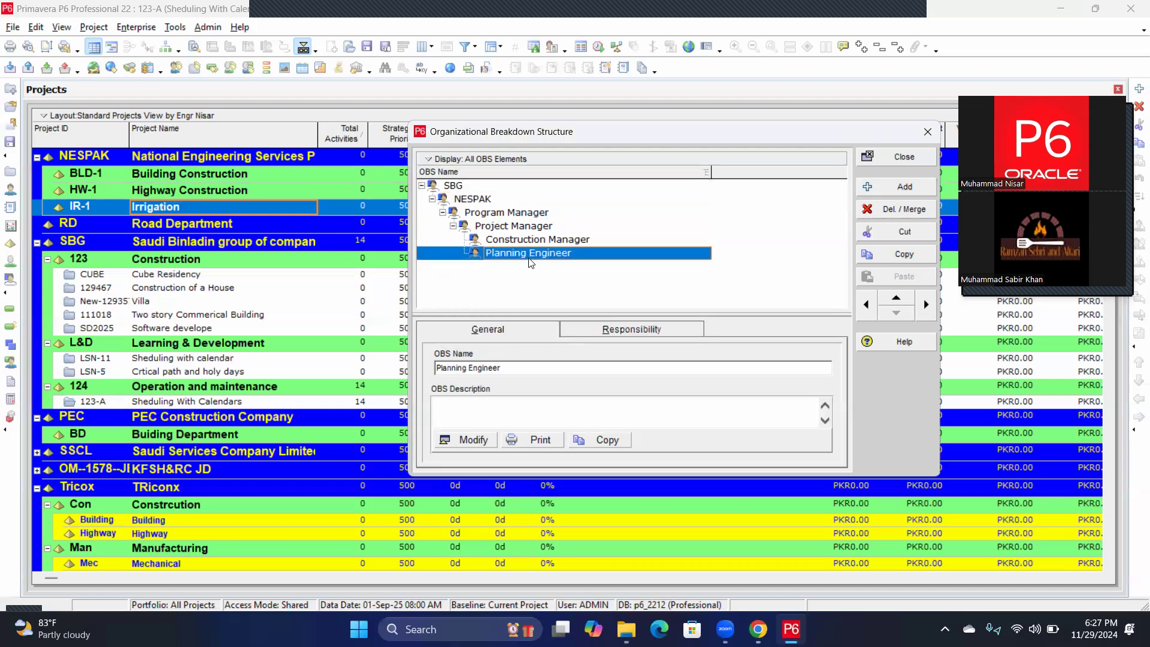
click(888, 209)
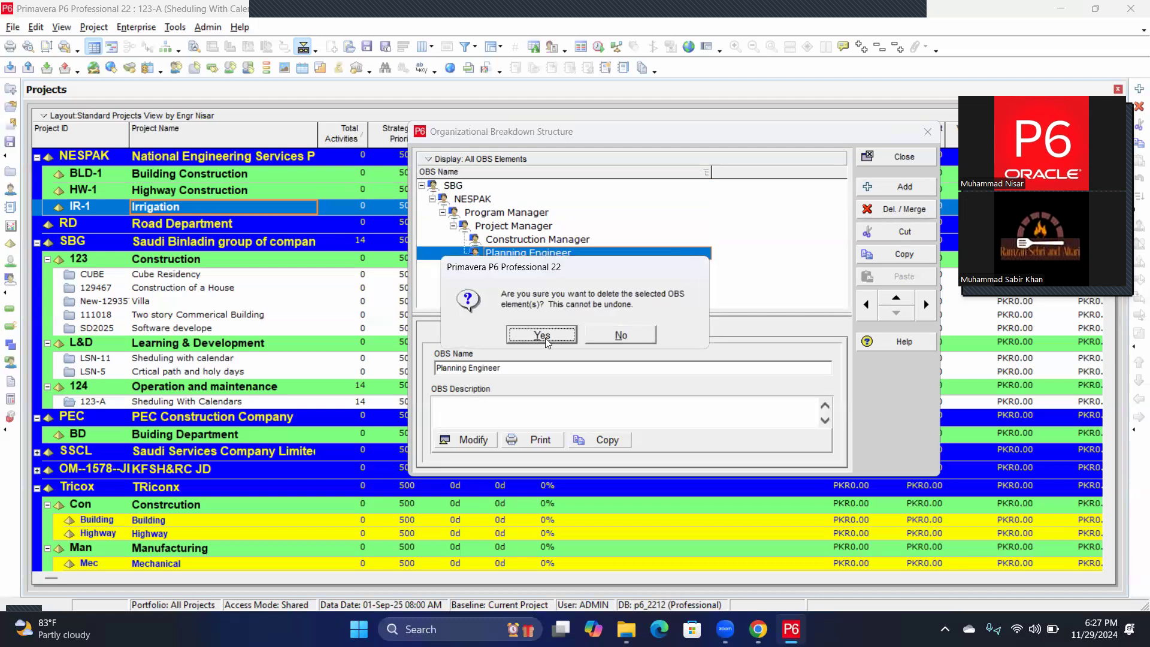
click(611, 333)
click(517, 241)
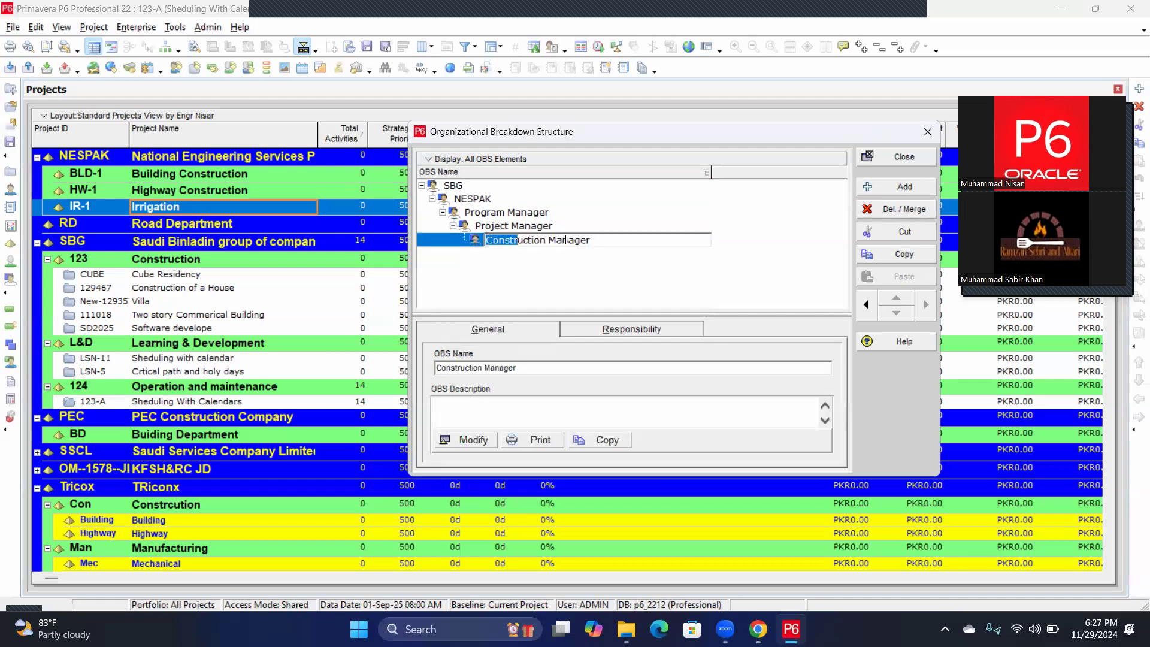
click(542, 242)
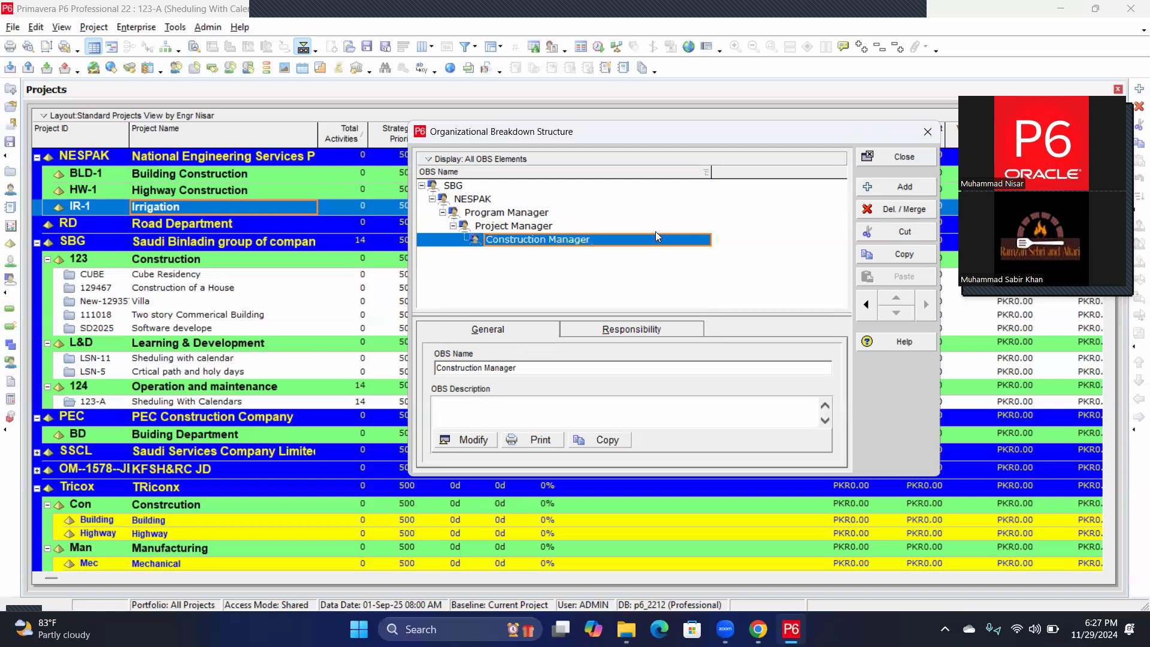
click(884, 212)
click(610, 367)
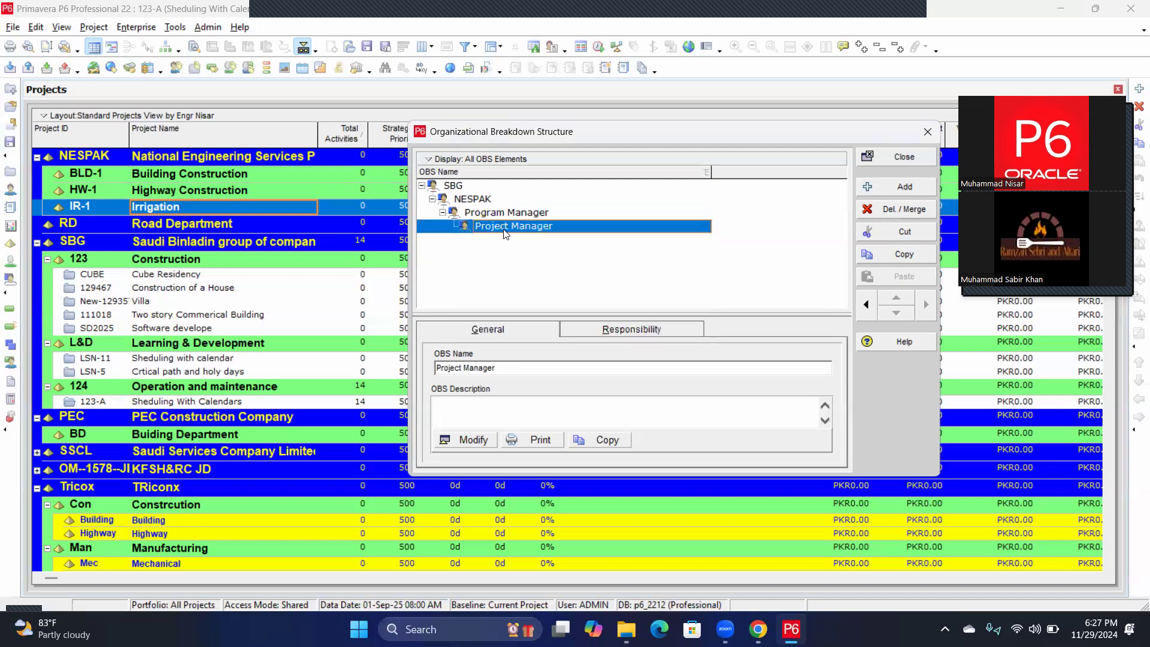
Delete NESPAK, merging its assignments into the parent SBG.
click(432, 200)
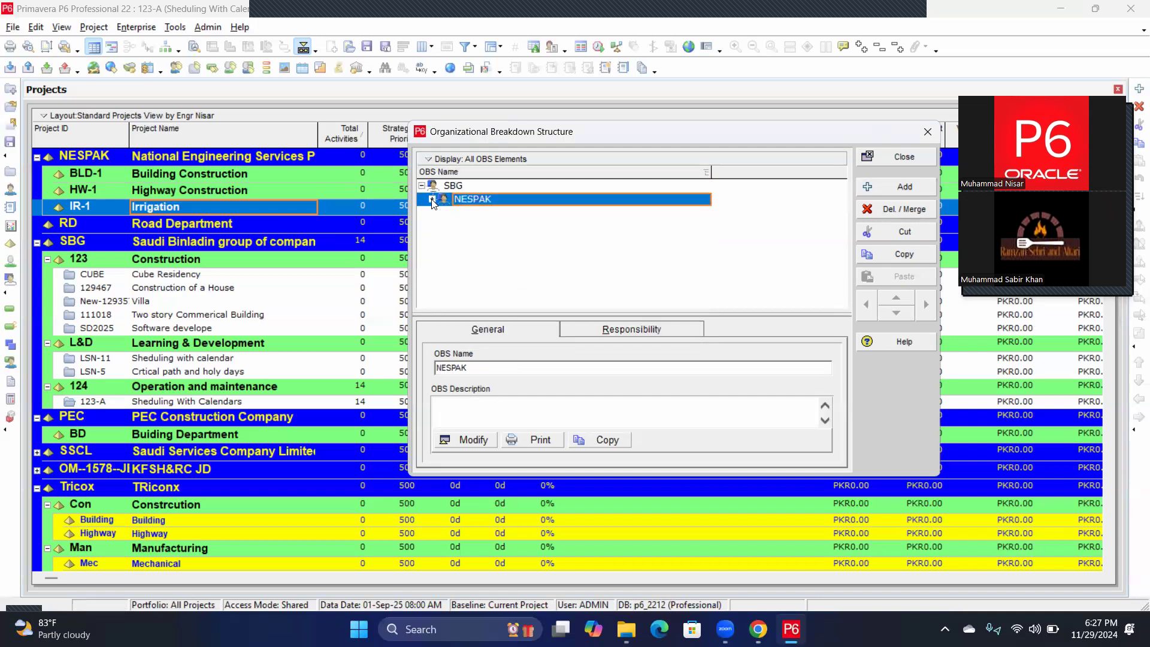
click(892, 217)
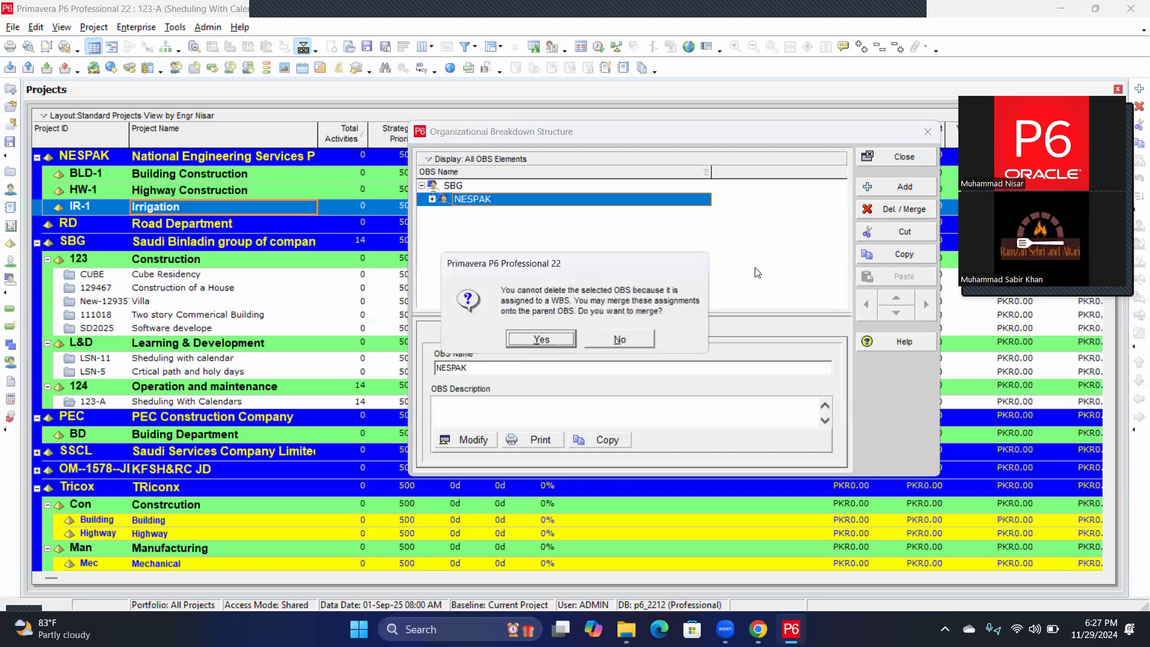
click(545, 339)
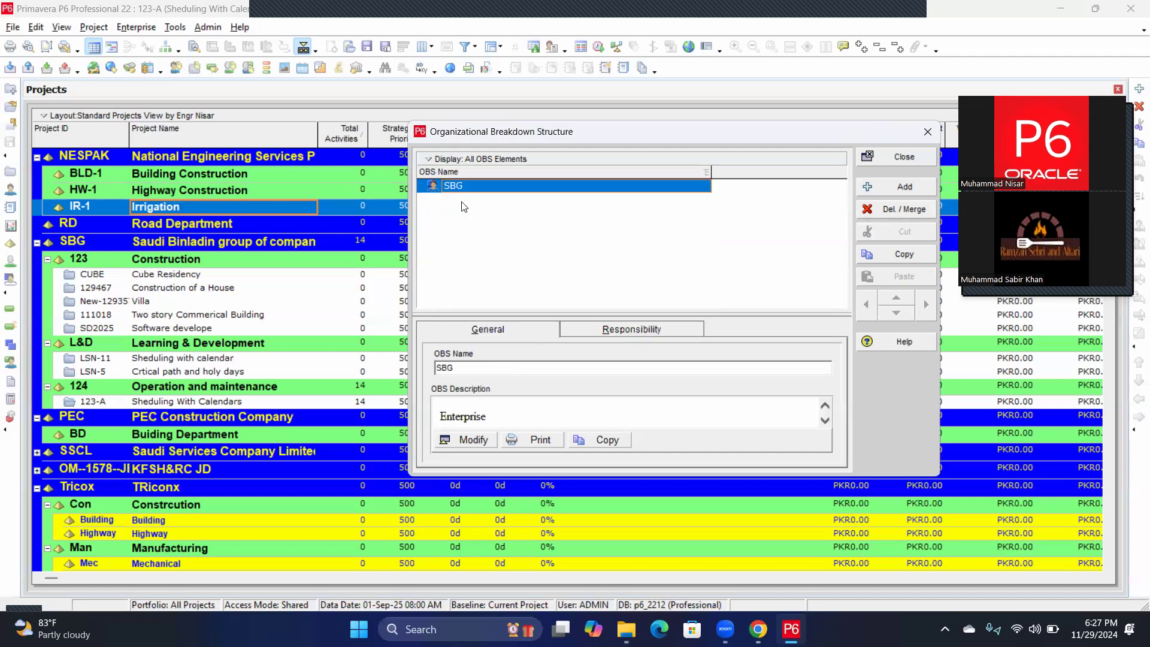
Rename the SBG element to NESPAK.
click(468, 184)
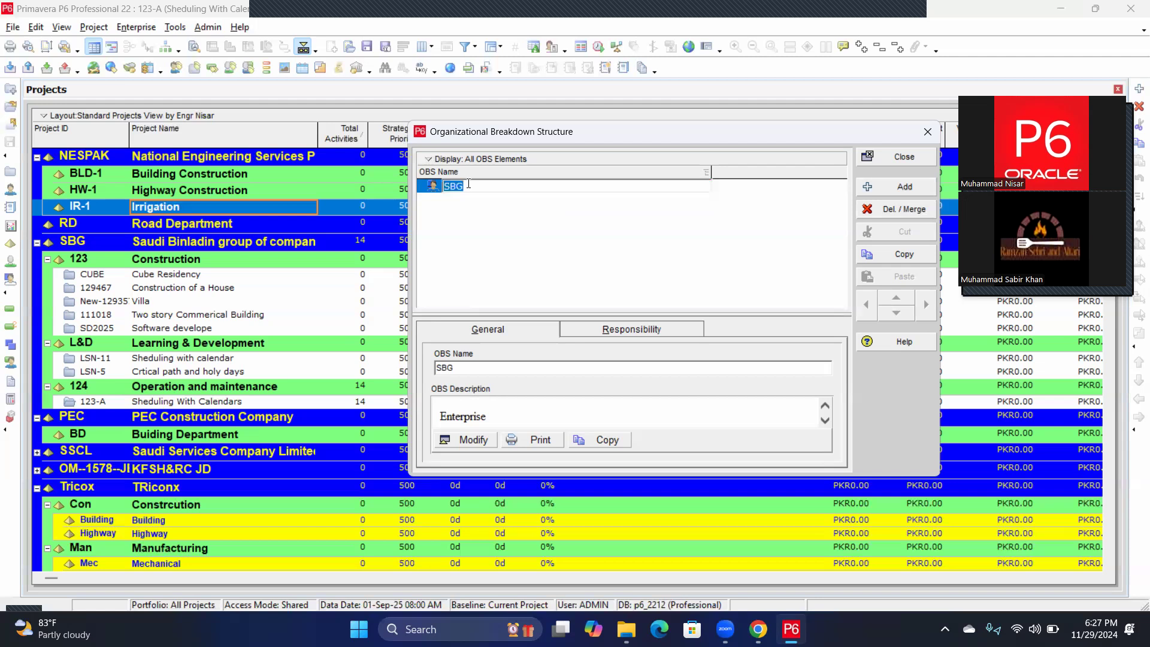
text(NESPAK)
click(465, 212)
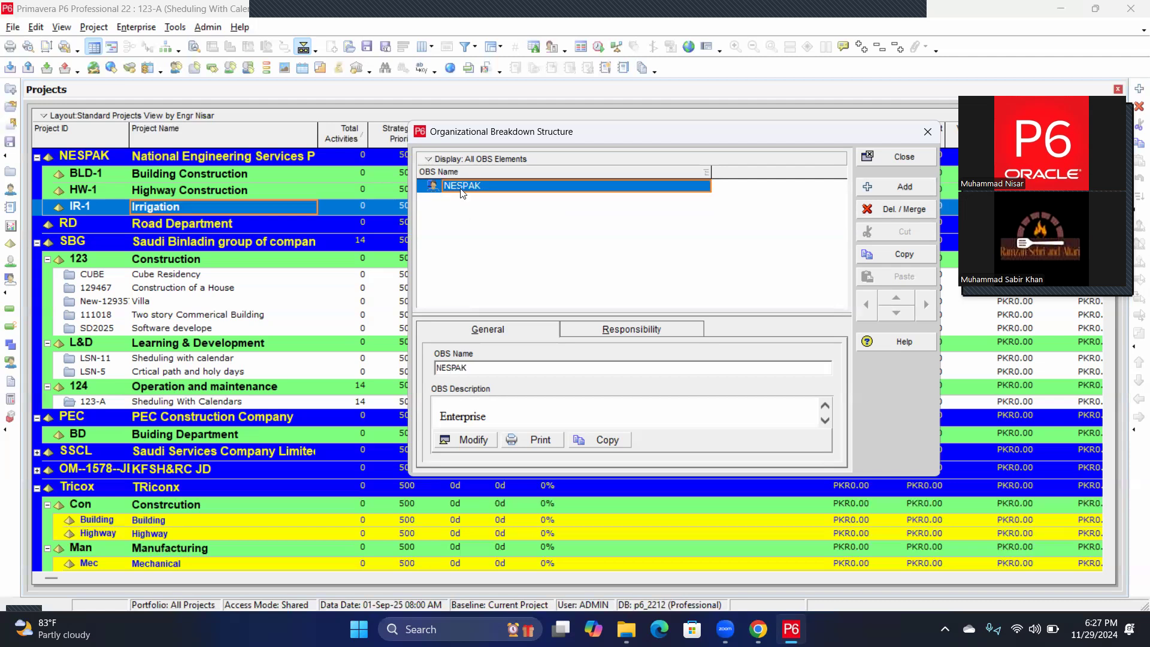
Add a child element under NESPAK named CEO.
click(890, 190)
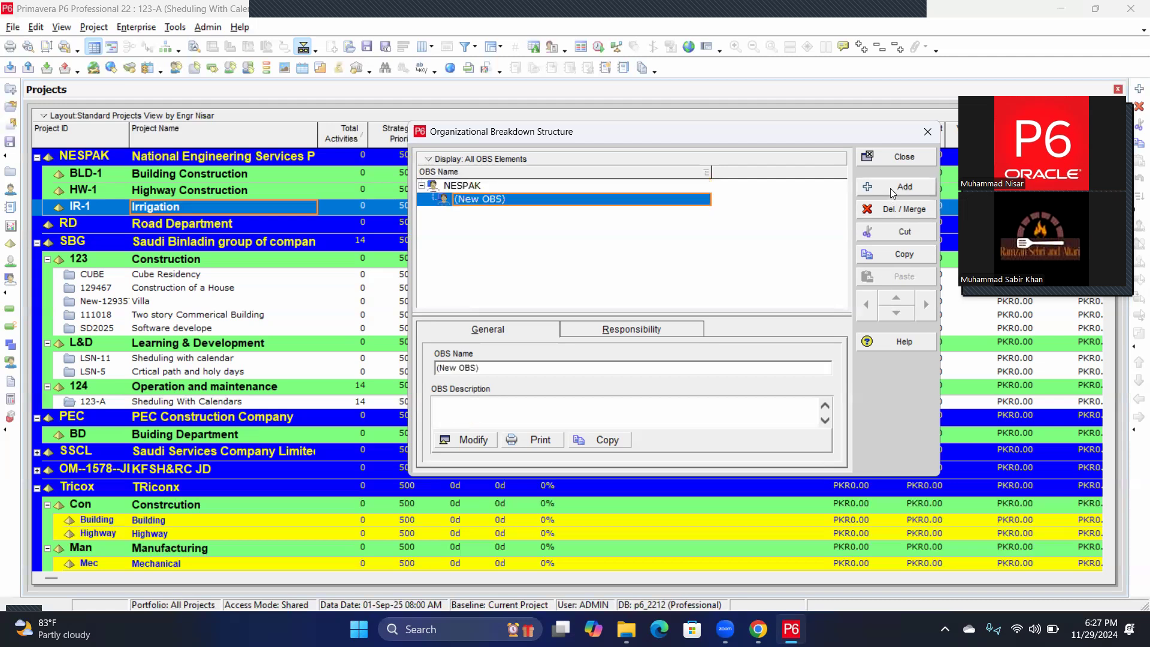
click(512, 205)
text(CEO)
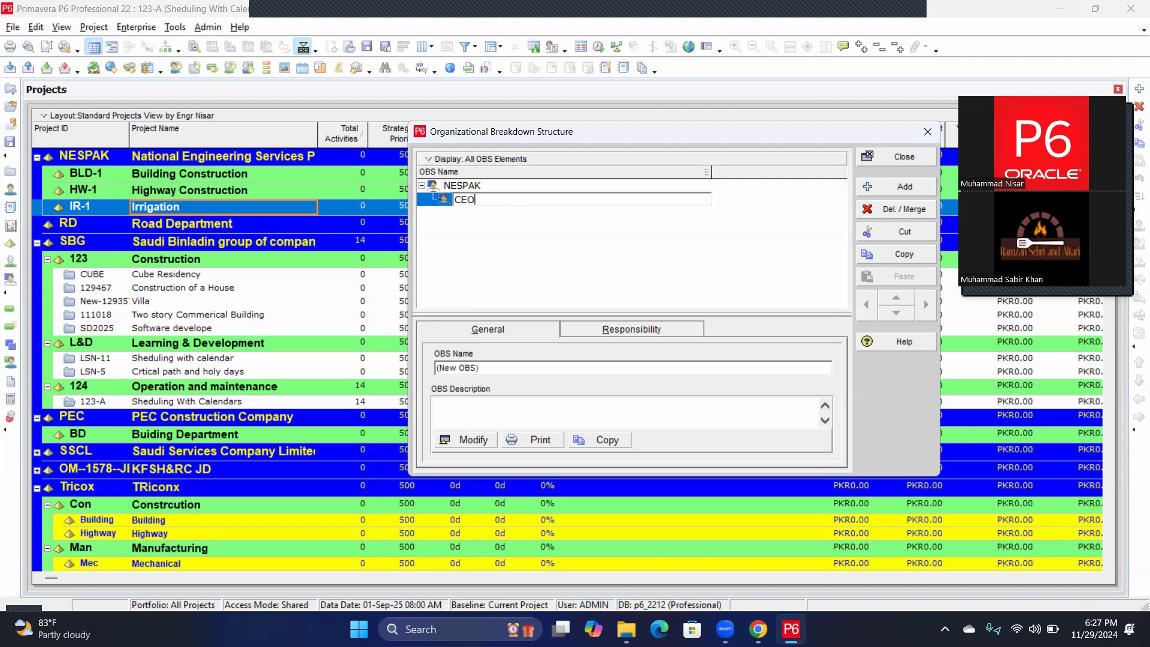
key(Return)
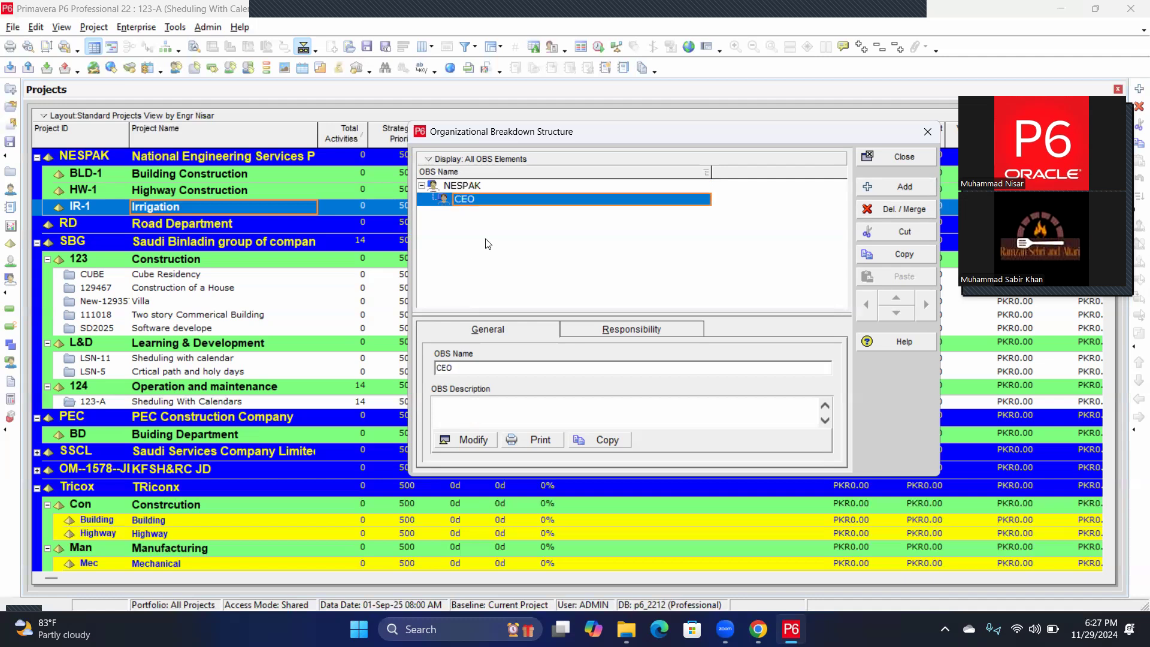
Add a new element demoted under CEO, named 'Chief Engineer' followed by the engineer's name.
click(896, 192)
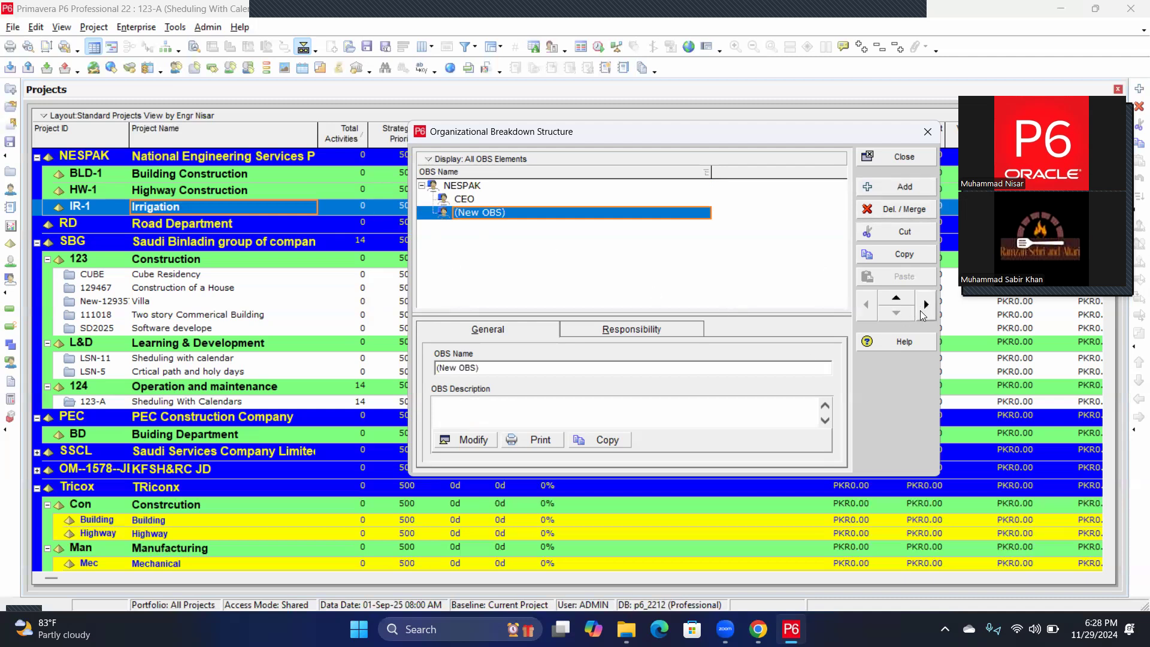
click(921, 311)
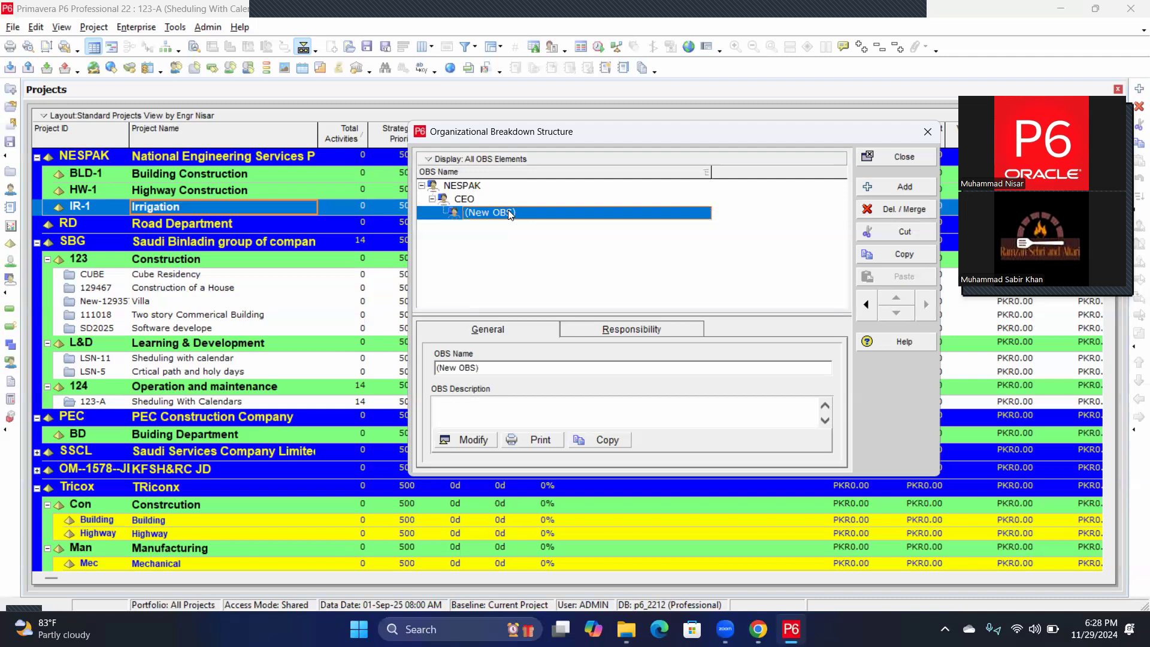
click(508, 212)
click(521, 212)
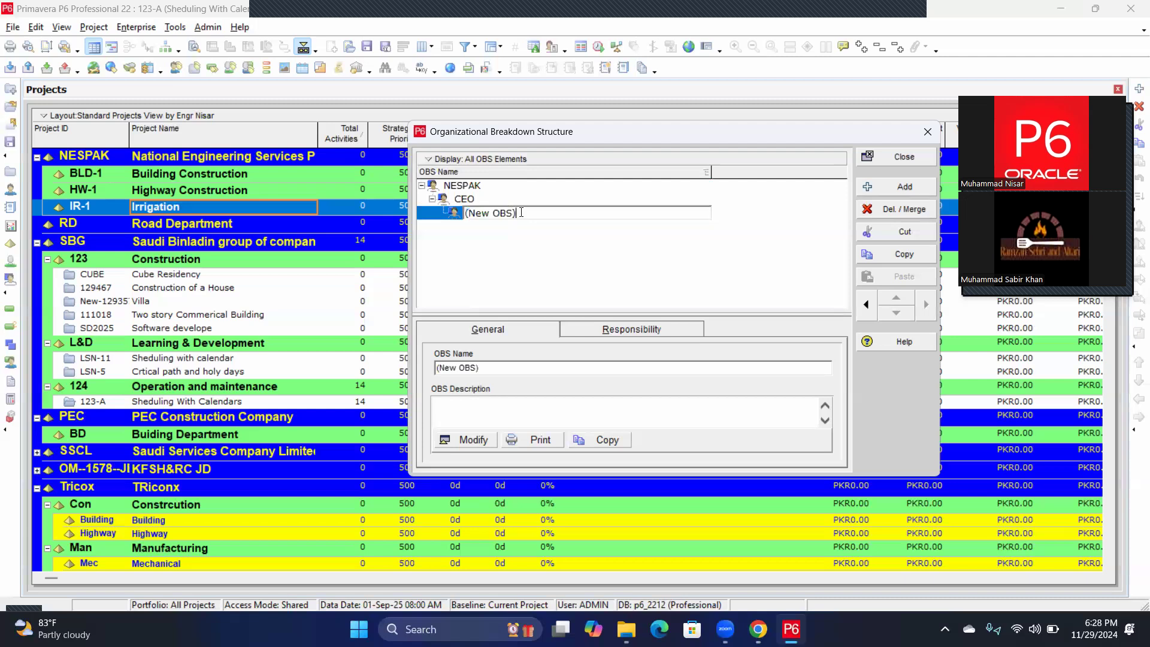
key(BackSpace)
key(BackSpace)
key(BackSpace)
key(BackSpace)
key(BackSpace)
key(BackSpace)
key(BackSpace)
key(BackSpace)
key(BackSpace)
text(Chief Engineer)
text(Sabir K)
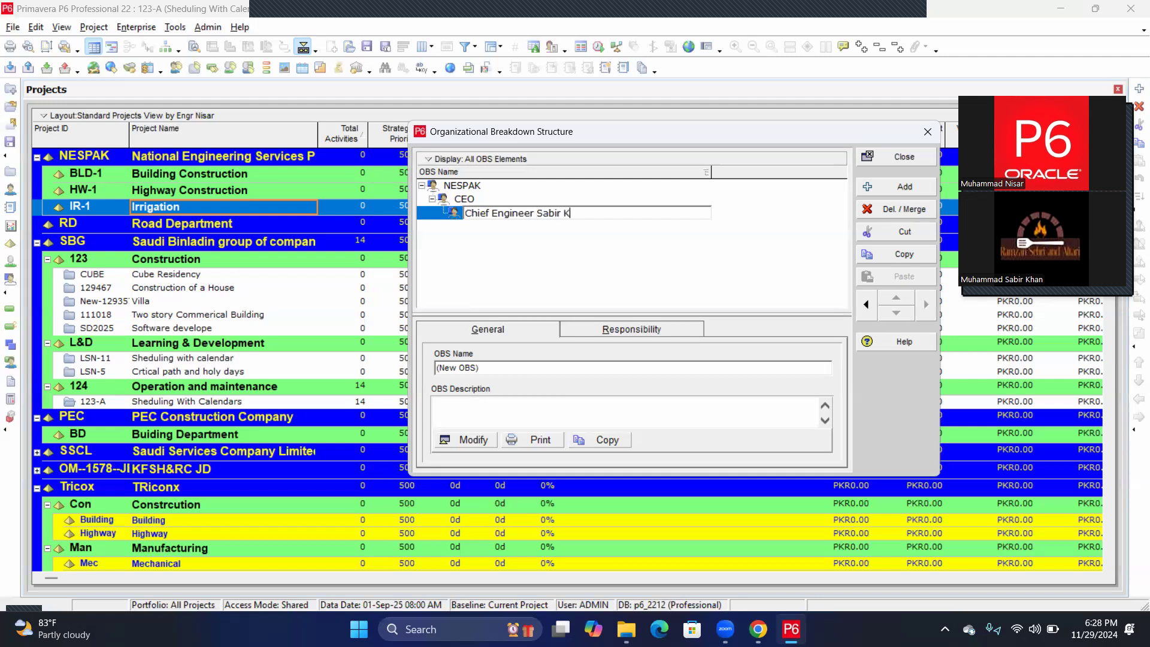
key(BackSpace)
key(BackSpace)
key(BackSpace)
key(BackSpace)
key(BackSpace)
key(BackSpace)
key(BackSpace)
click(521, 226)
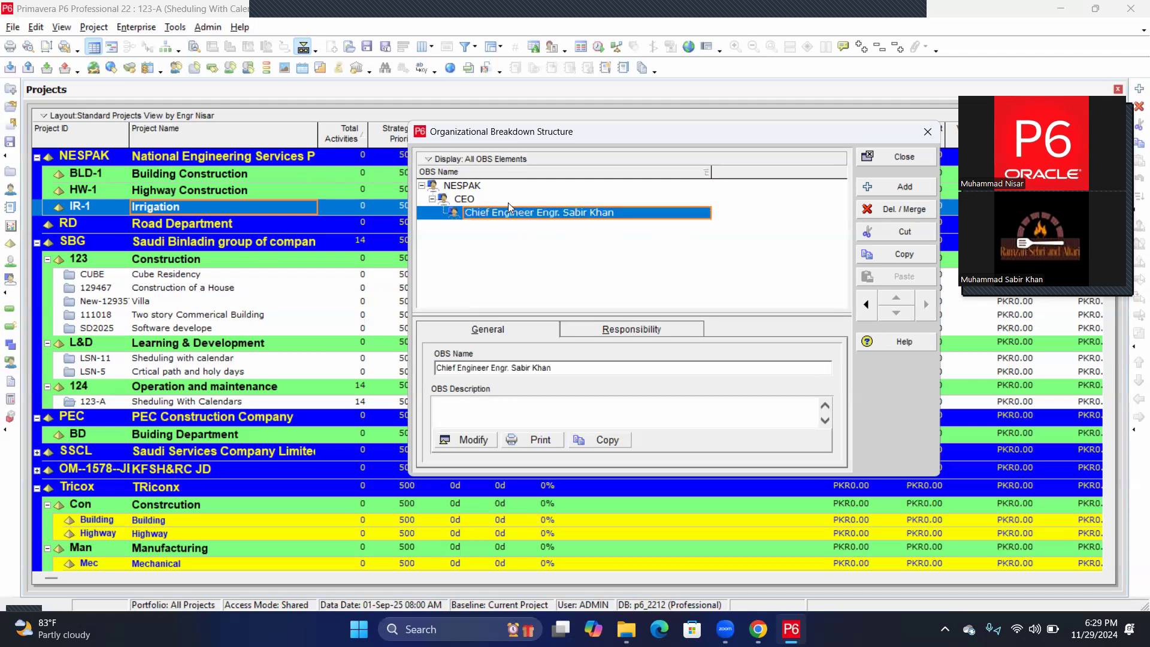
Add a second element under CEO, named 'Chief Engineer' followed by another engineer's name.
click(477, 203)
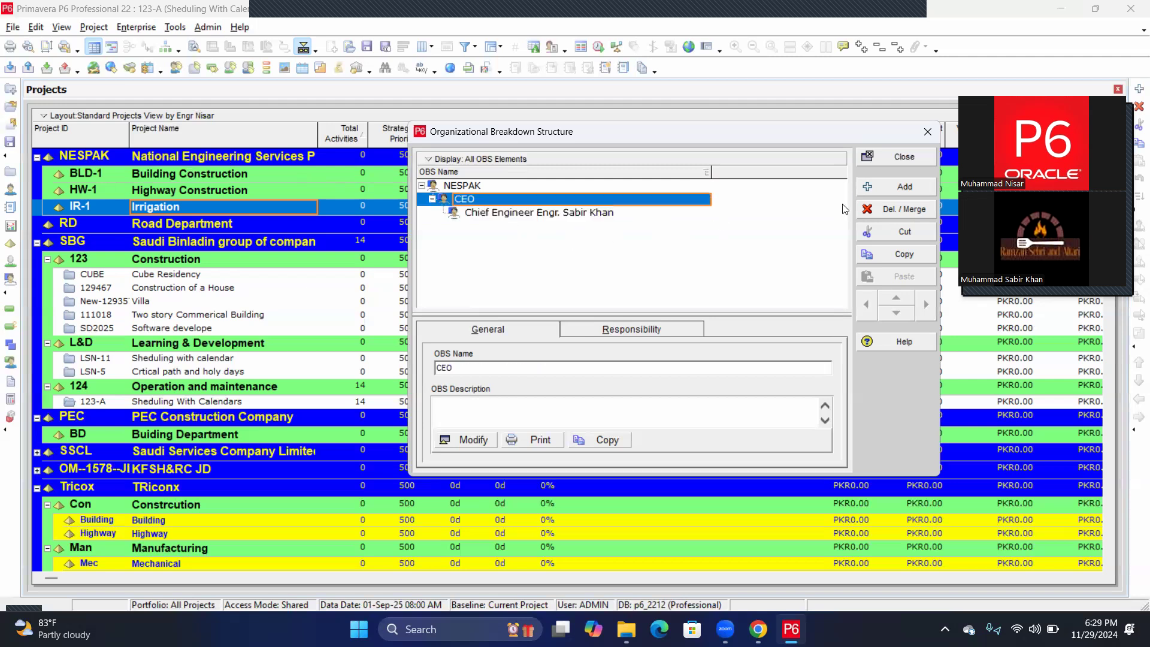
click(902, 190)
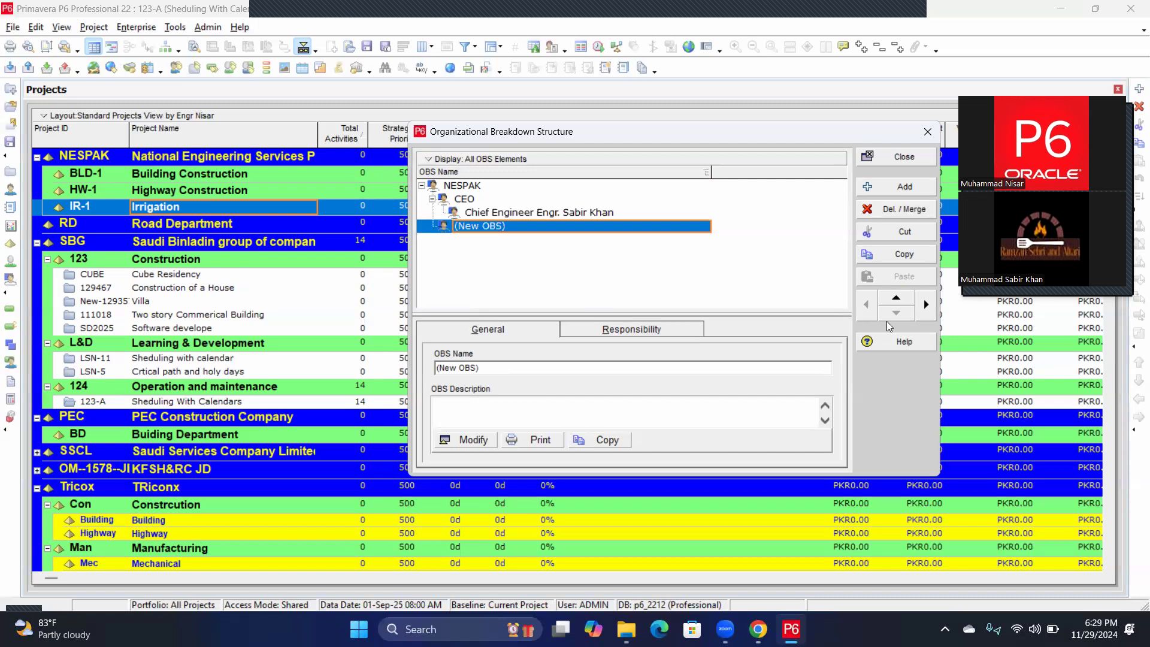
click(924, 306)
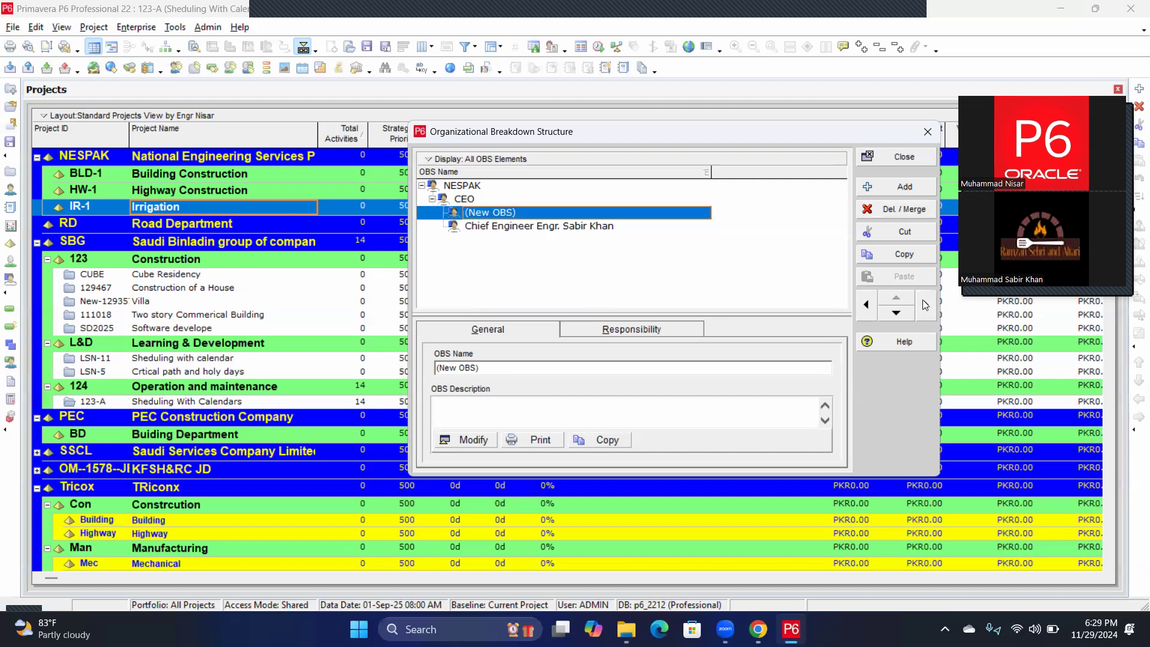
click(497, 214)
drag(518, 213, 467, 214)
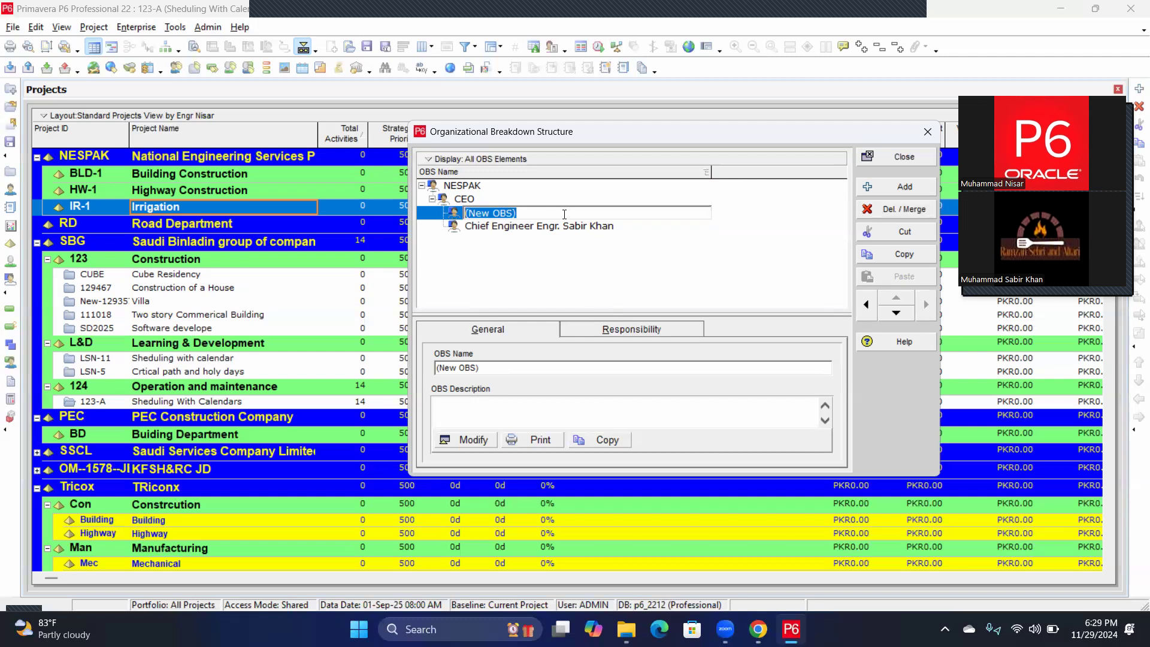
text(Chief Engineer)
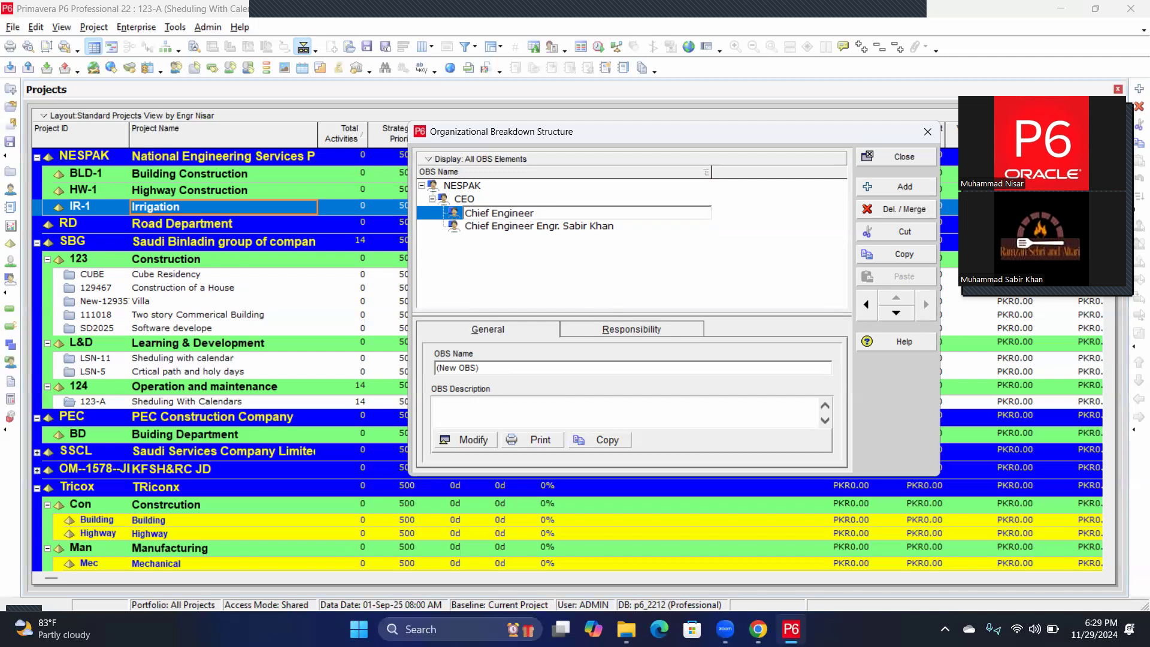
text( Engr Nisar)
click(469, 199)
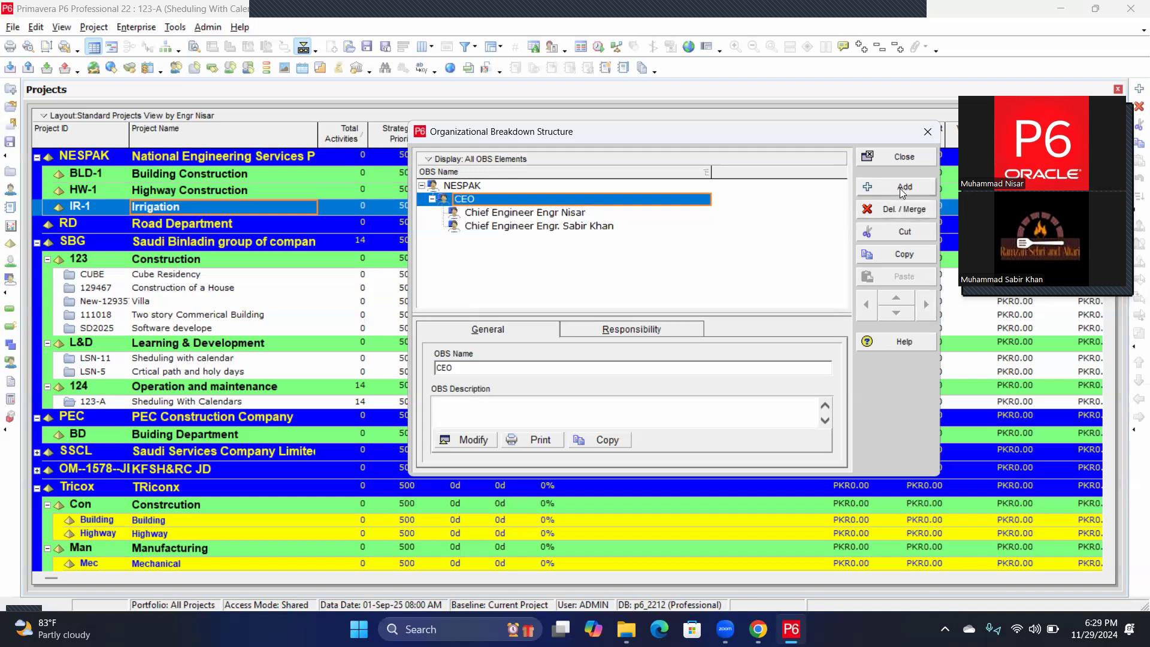
click(903, 187)
Demote the new element under CEO and name it 'Chief Engineer' plus the third engineer's name.
click(925, 307)
click(508, 239)
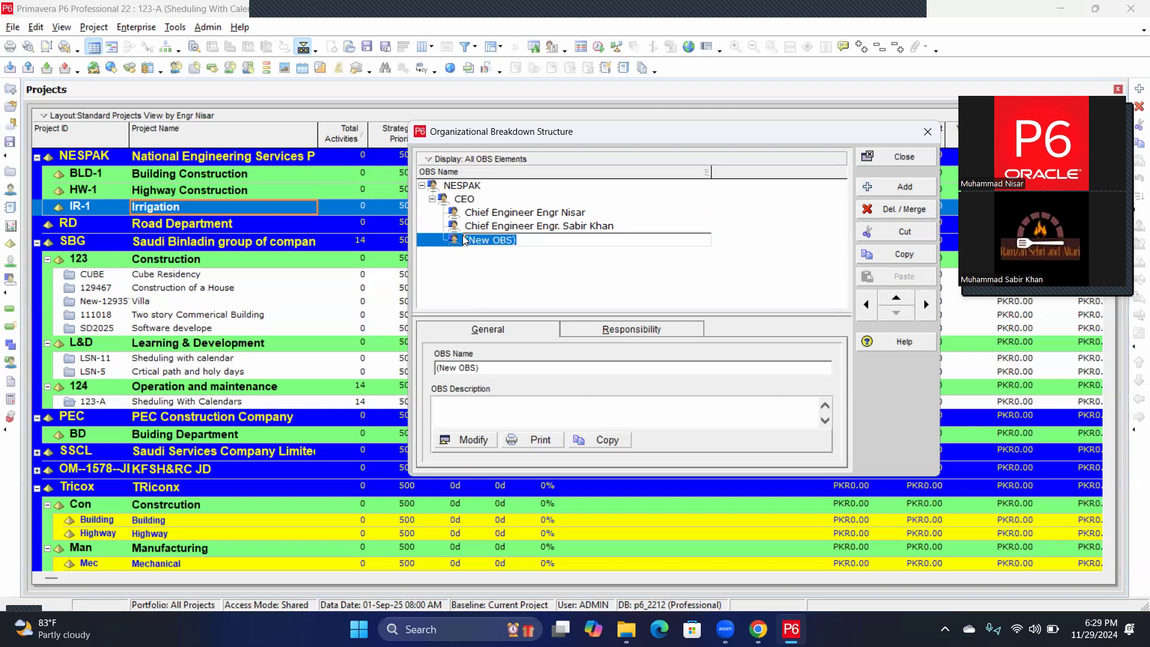
text(Chief Engineer)
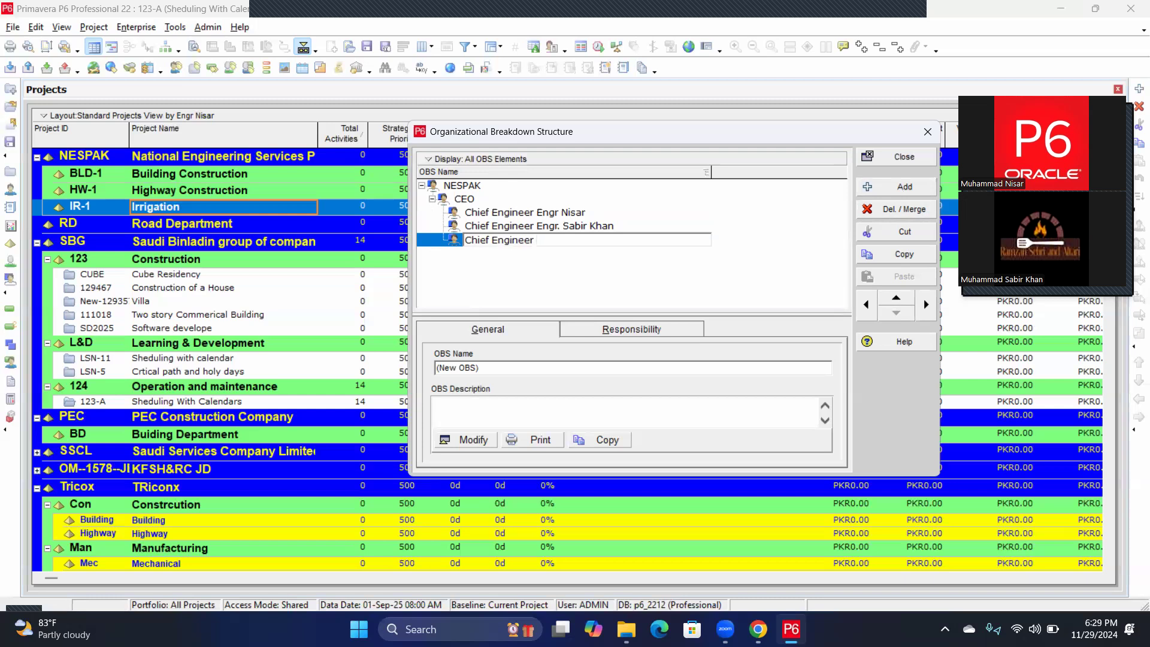
text(Engr )
text(Usam)
text(a)
key(BackSpace)
key(BackSpace)
key(BackSpace)
text(man)
click(493, 275)
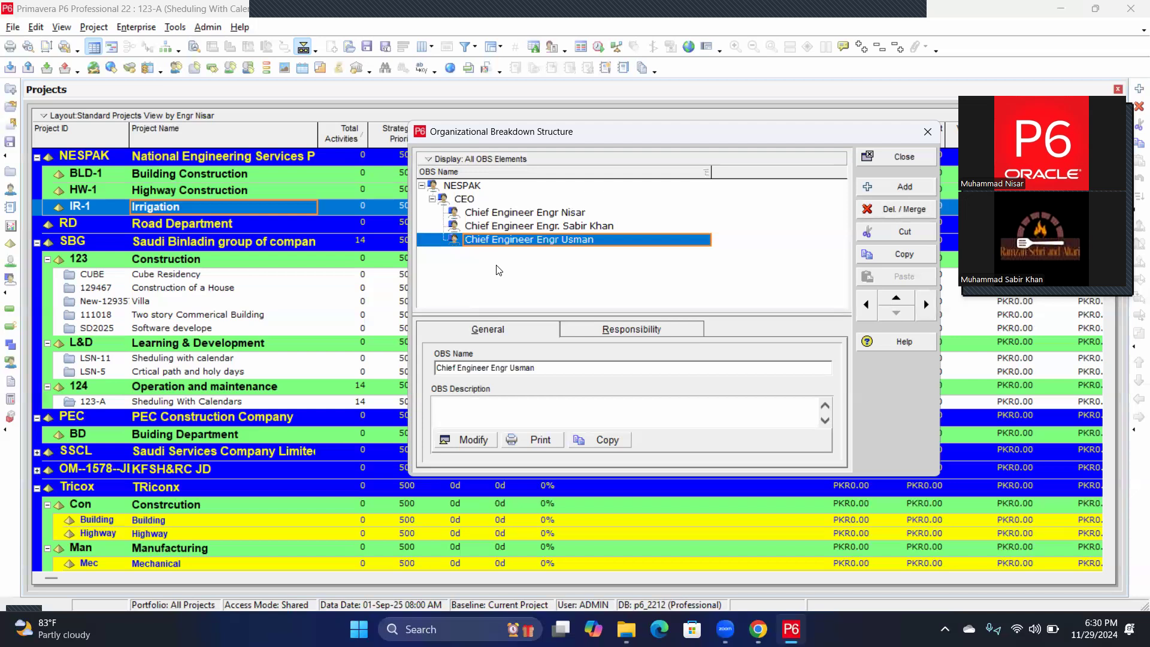
click(547, 215)
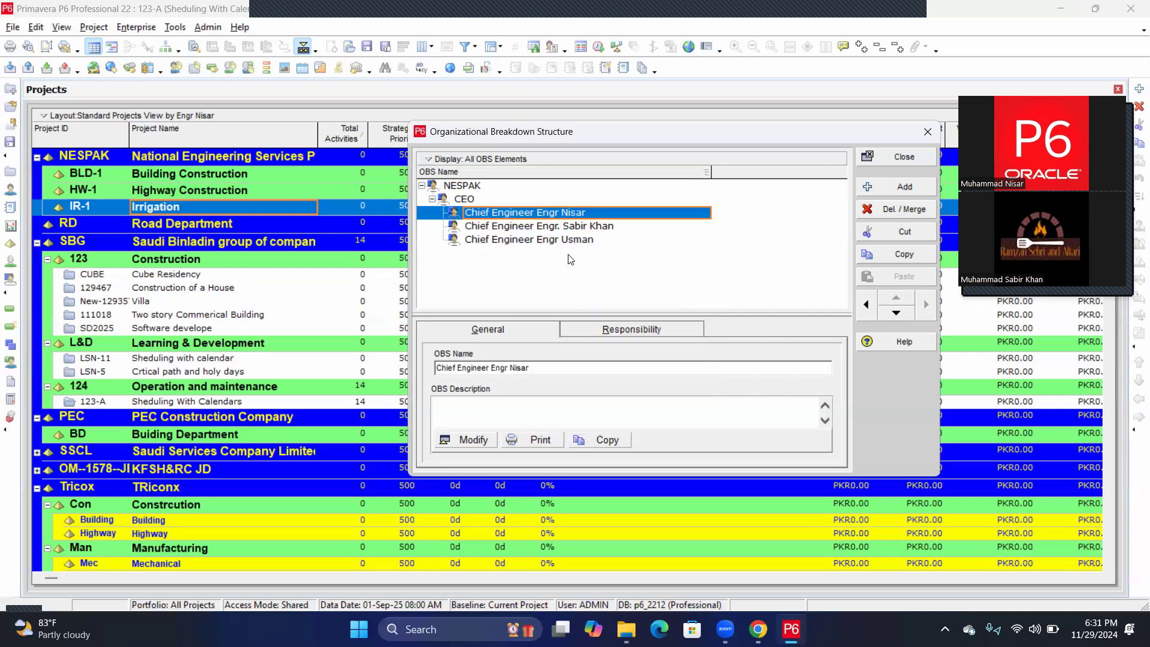
Add an OBS element under the first Chief Engineer, name it 'PM.' plus the manager's name, then close OBS.
click(894, 189)
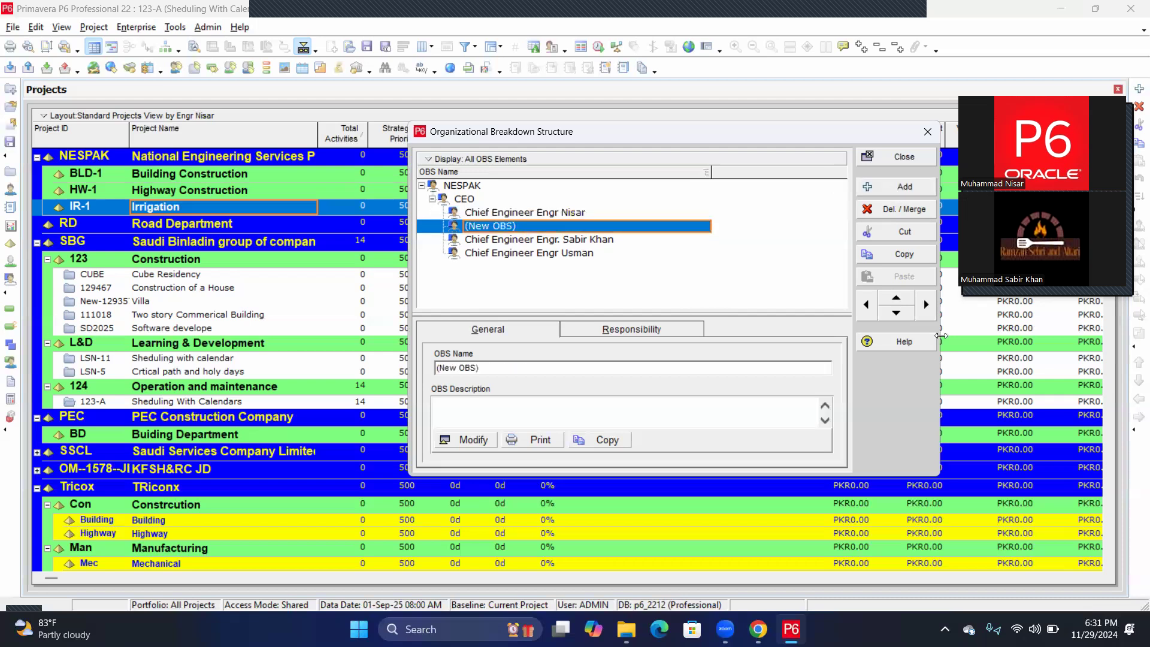
click(926, 306)
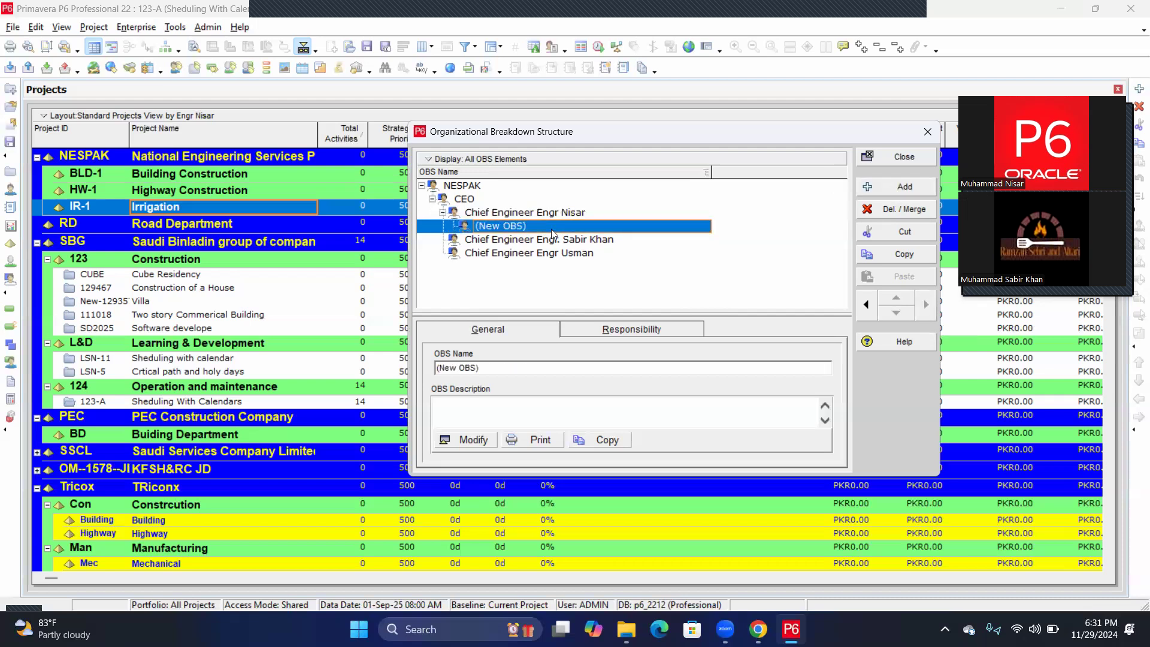
click(519, 230)
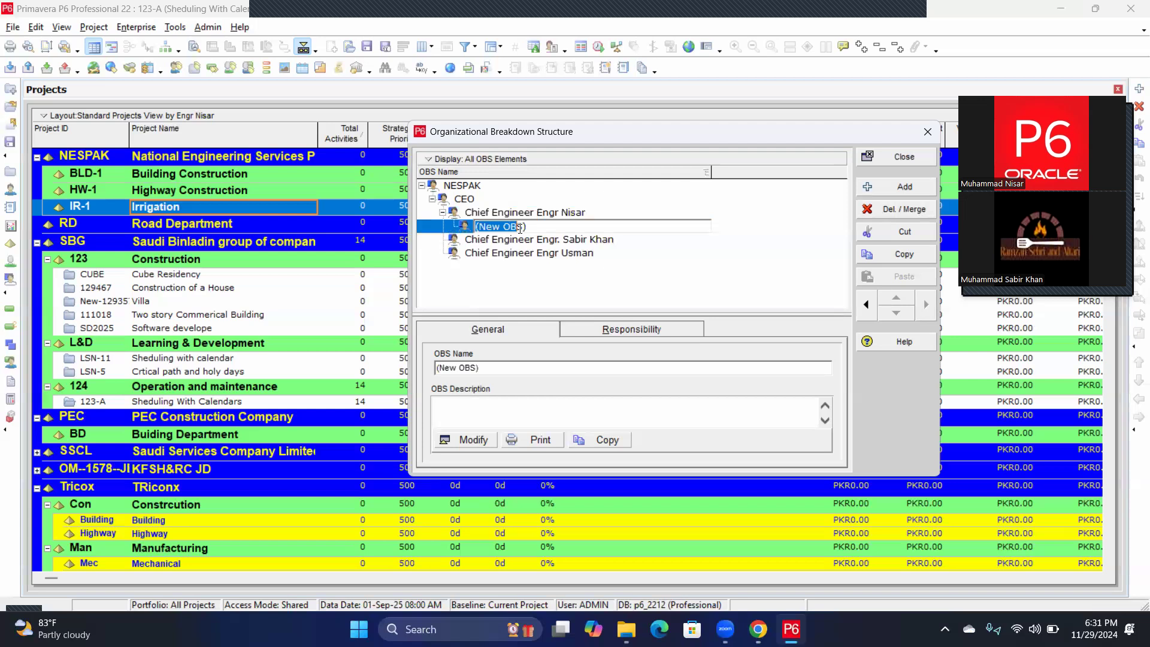
drag(530, 226, 474, 231)
text(PM. Ishtiaq)
click(541, 282)
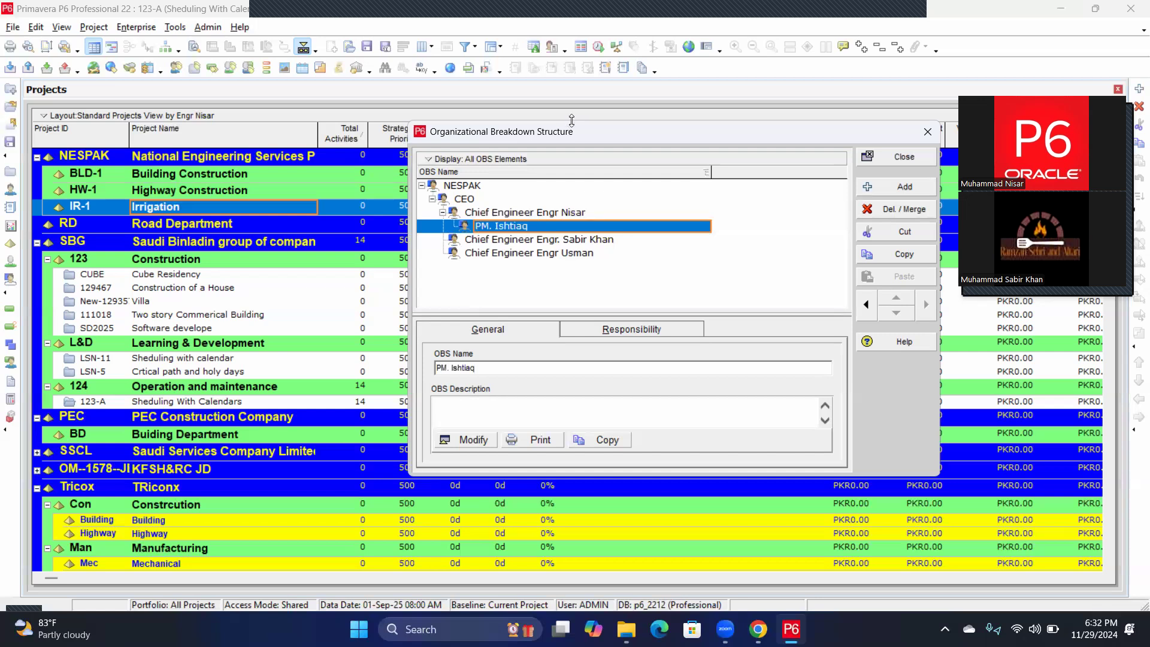
click(903, 159)
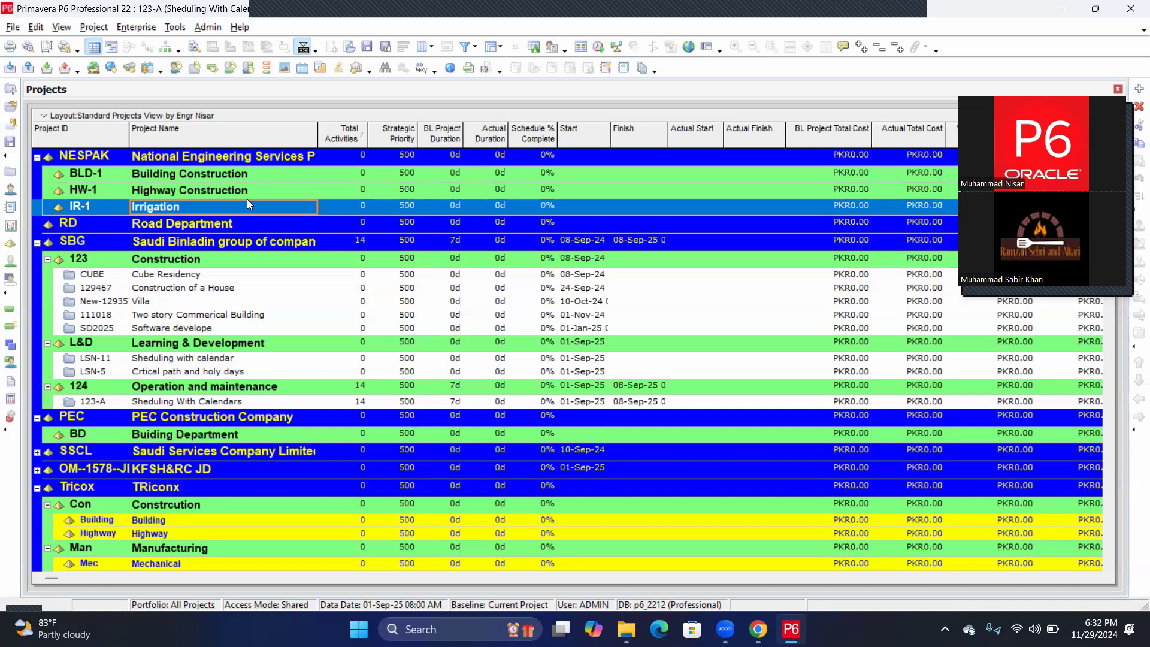
click(157, 173)
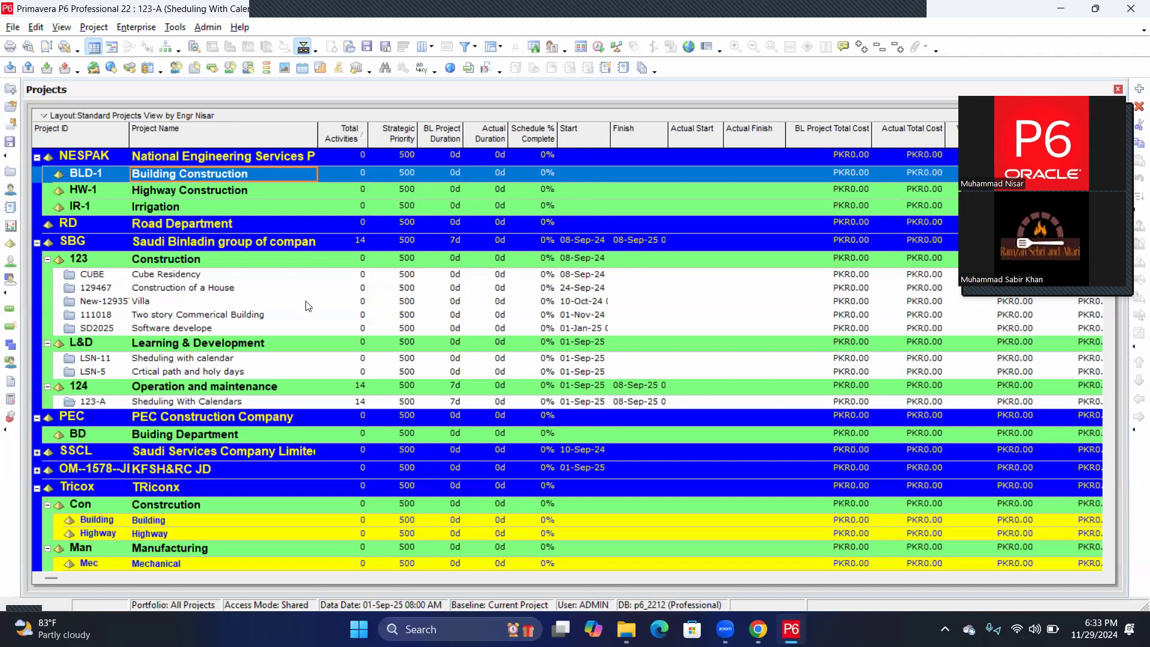
scroll(155, 308, down, 1)
scroll(259, 409, up, 1)
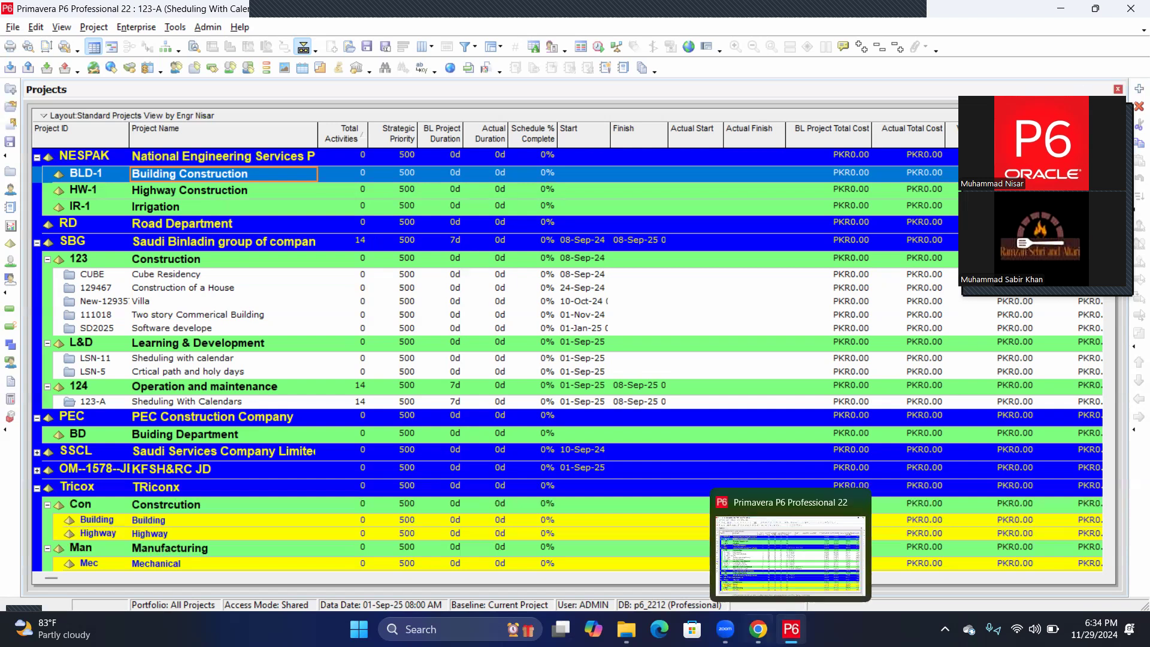
Switch to the Zoom Meeting window using its taskbar preview.
mouse_move(725, 629)
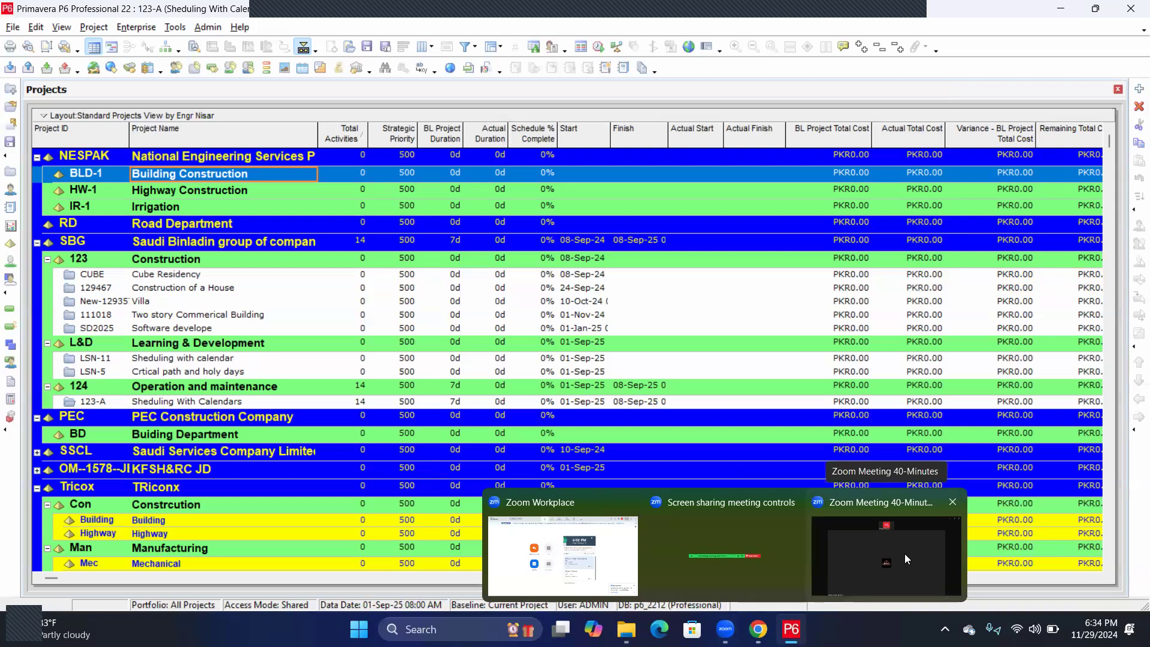
click(904, 553)
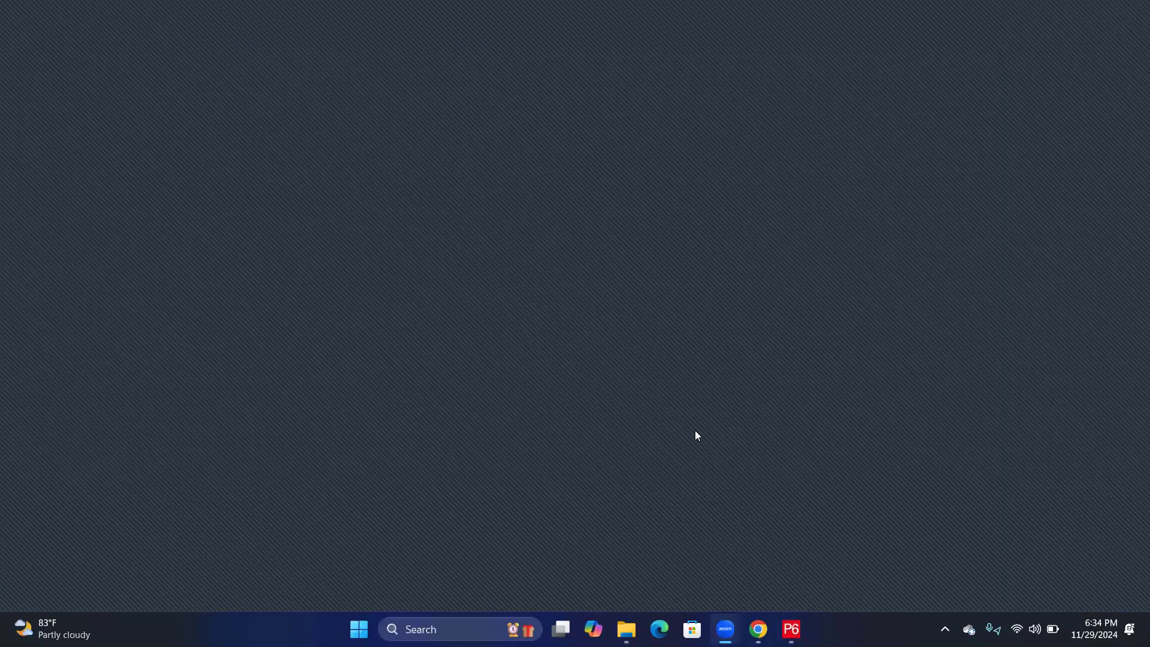